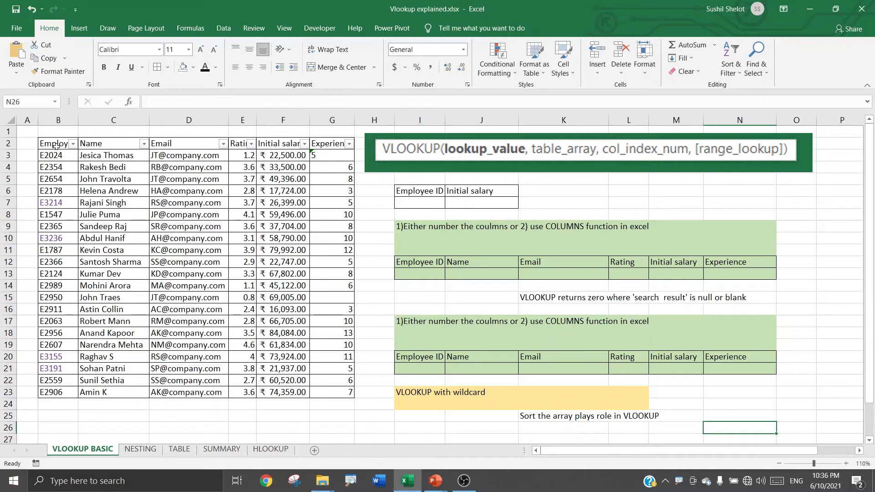
# Convert the text entry in G3 to the number 5 by removing its leading apostrophe
pyautogui.click(321, 155)
pyautogui.click(151, 101)
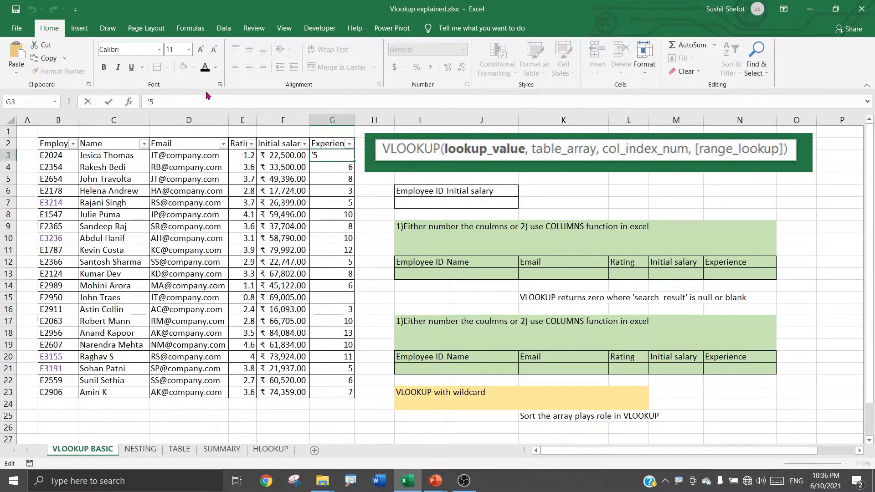
pyautogui.press('BackSpace')
pyautogui.press('Return')
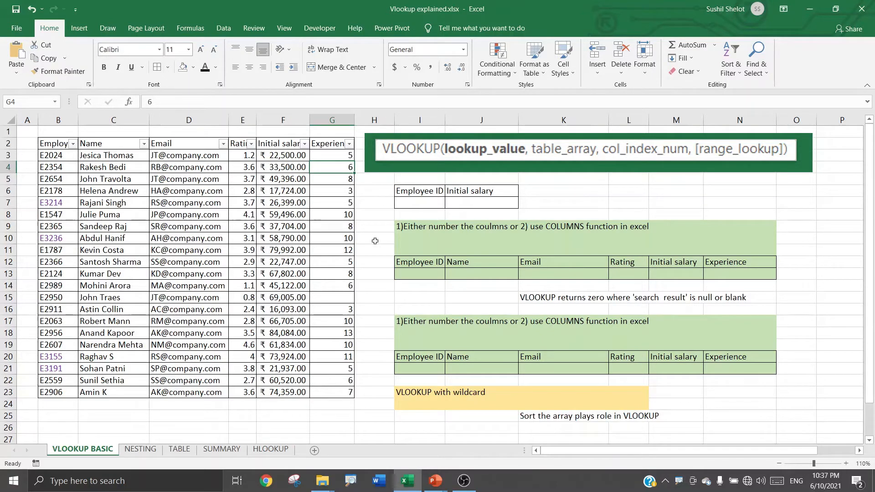
# Enter the employee ID from cell B3 into the Employee ID lookup cell I7
pyautogui.click(407, 203)
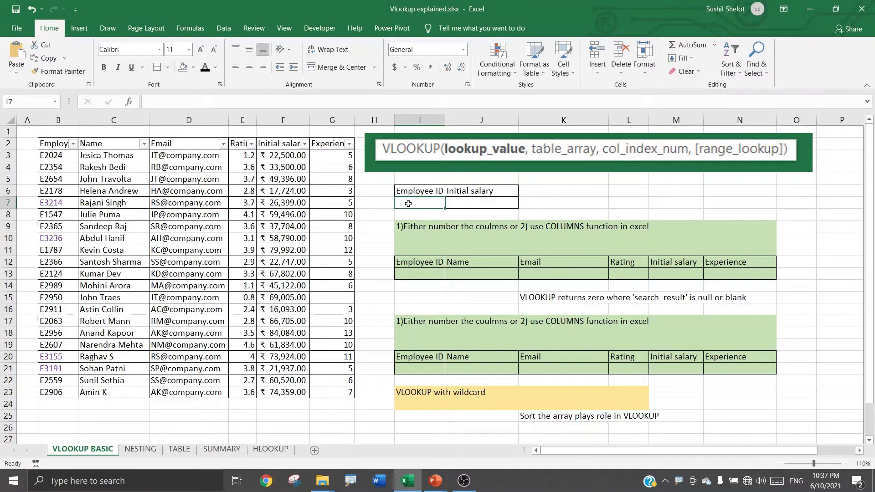
pyautogui.write('@2024')
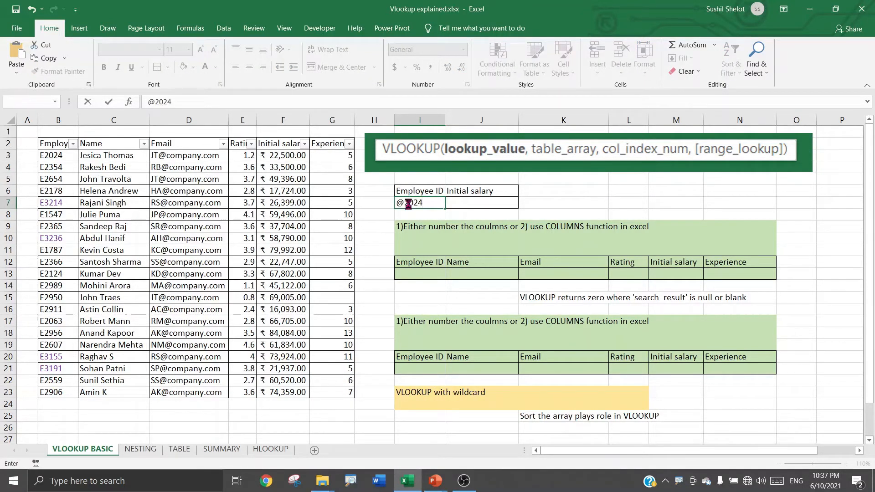
pyautogui.press('Return')
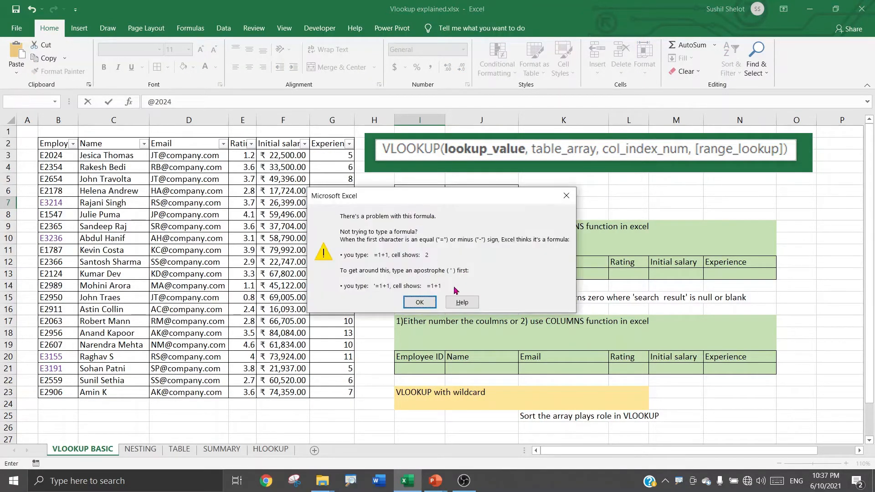
pyautogui.click(421, 304)
pyautogui.moveTo(404, 203); pyautogui.dragTo(394, 205)
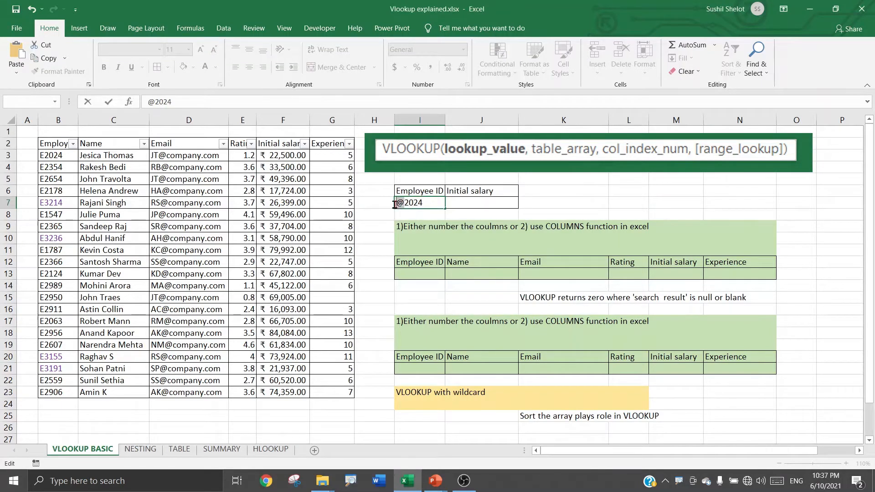
pyautogui.write('E')
pyautogui.press('Tab')
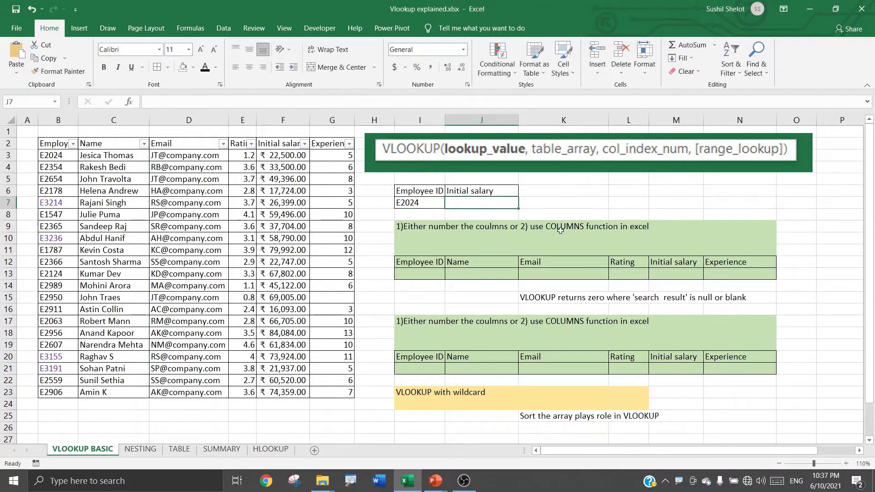
# Begin a VLOOKUP formula in J7 with I7 as the lookup value and the absolute range $B$2:$G$23 as the table array
pyautogui.write('=')
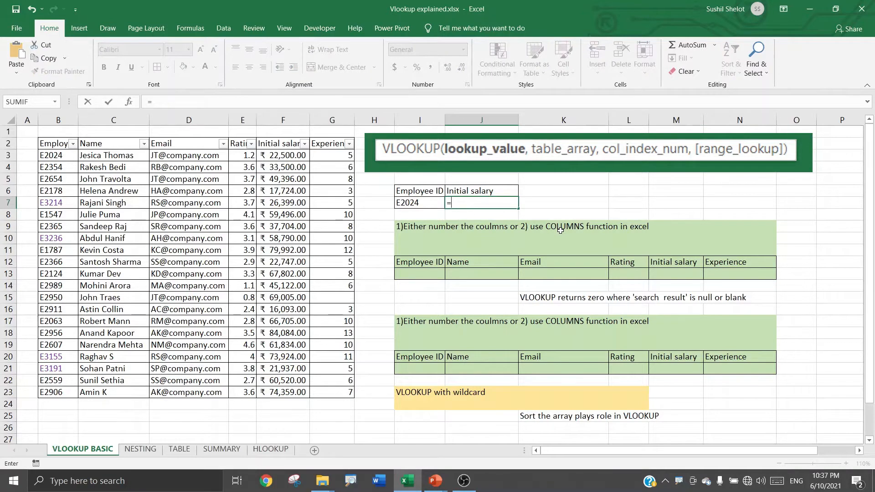
pyautogui.write('vlookup')
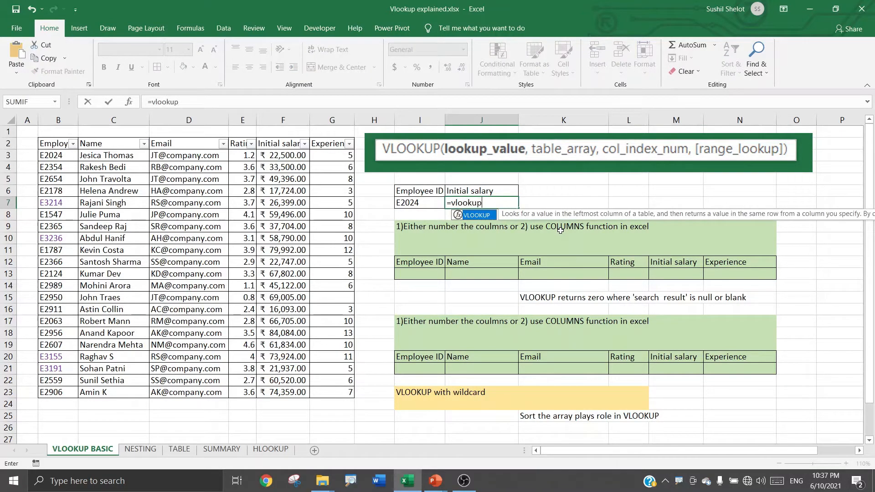
pyautogui.doubleClick(478, 216)
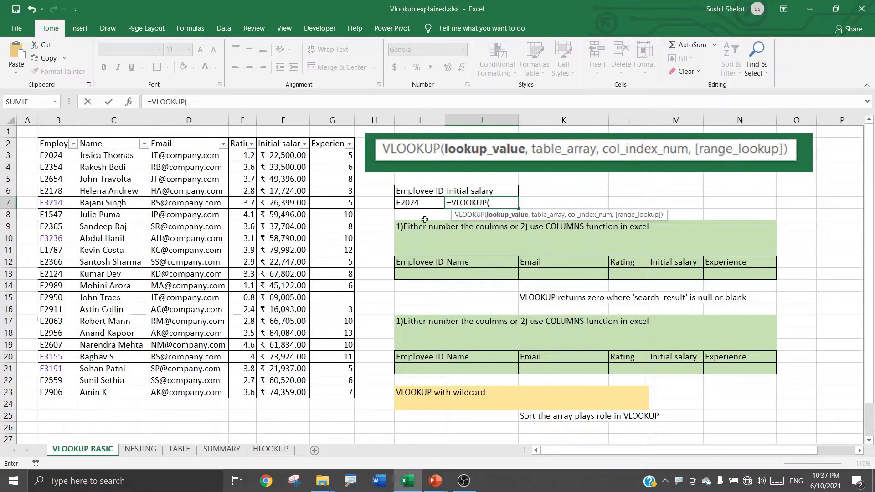
pyautogui.click(417, 205)
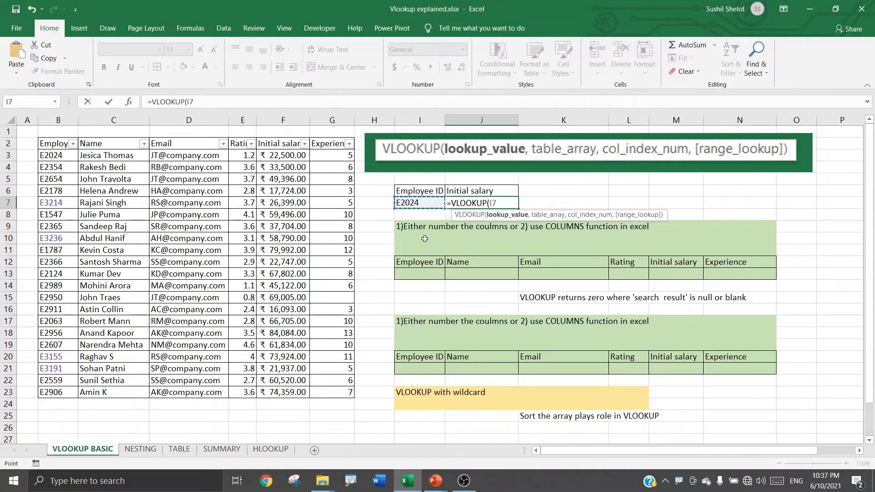
pyautogui.write(',')
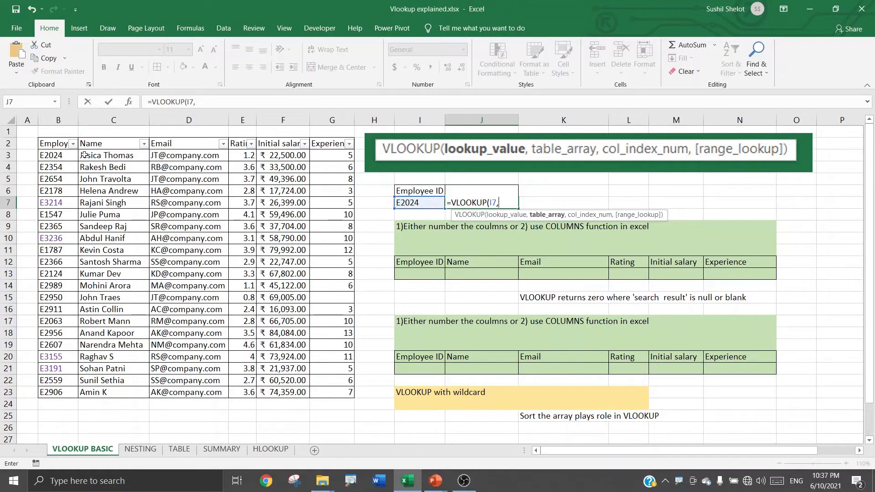
pyautogui.click(54, 145)
pyautogui.moveTo(54, 145)
pyautogui.mouseDown()
pyautogui.moveTo(246, 273)
pyautogui.moveTo(335, 399)
pyautogui.mouseUp()
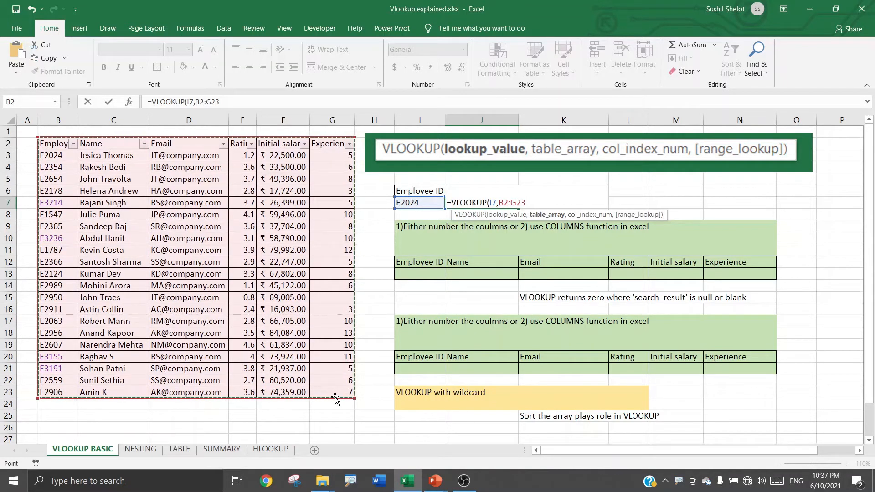
pyautogui.press('F4')
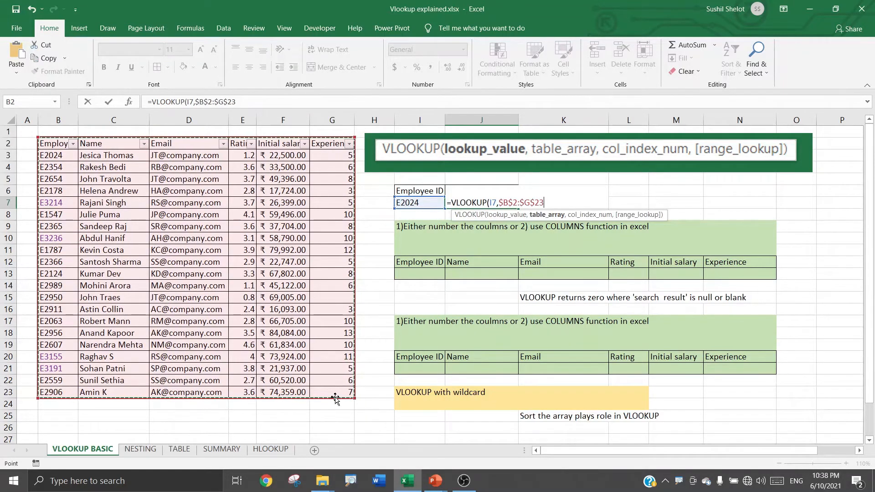
pyautogui.write(',')
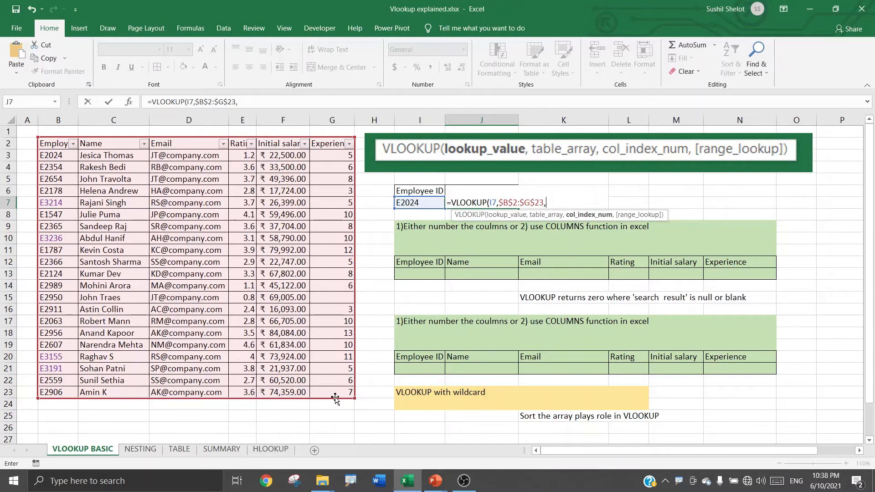
# Complete the VLOOKUP in J7 with column index 5 and FALSE for an exact match
pyautogui.write('5,')
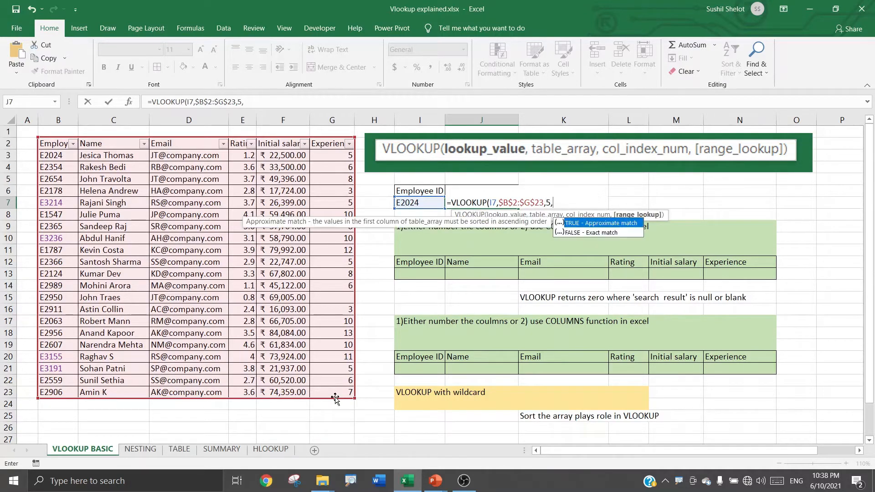
pyautogui.doubleClick(581, 235)
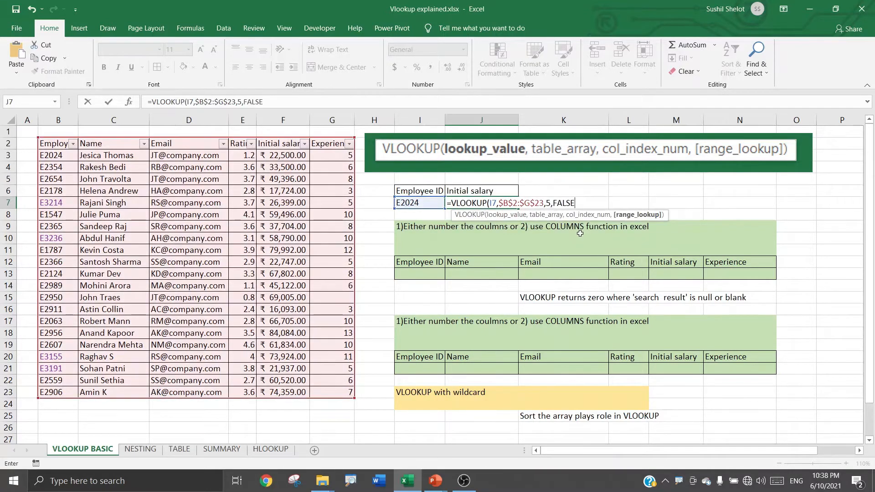
pyautogui.write(')')
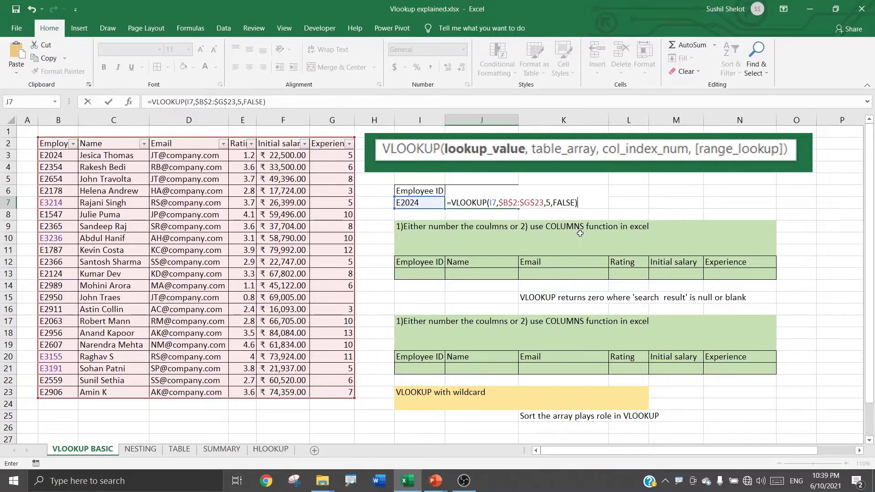
pyautogui.press('Return')
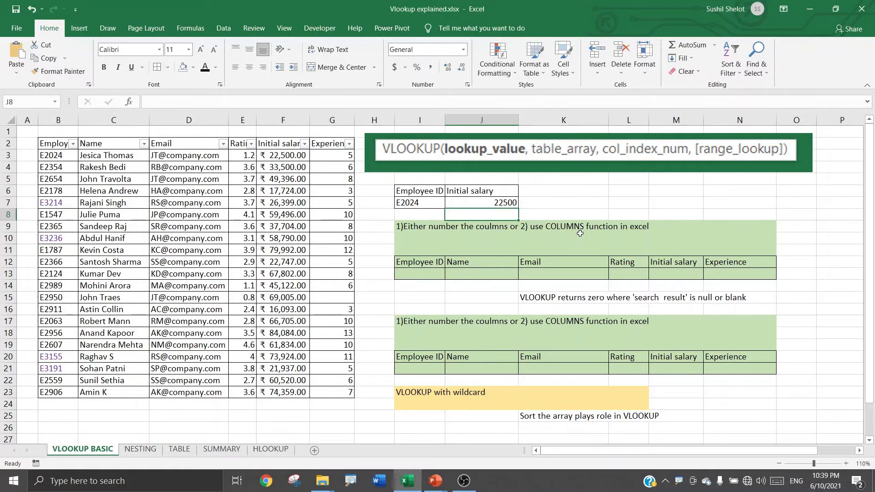
# Examine the column count of the table's header row from Employee ID towards Experience using the selection size, and highlight the Employee ID column
pyautogui.click(62, 144)
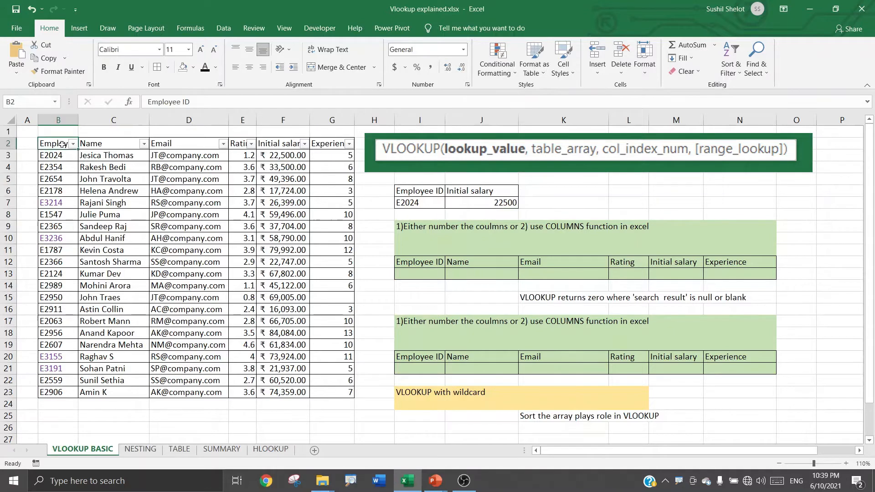
pyautogui.moveTo(61, 143); pyautogui.dragTo(85, 144)
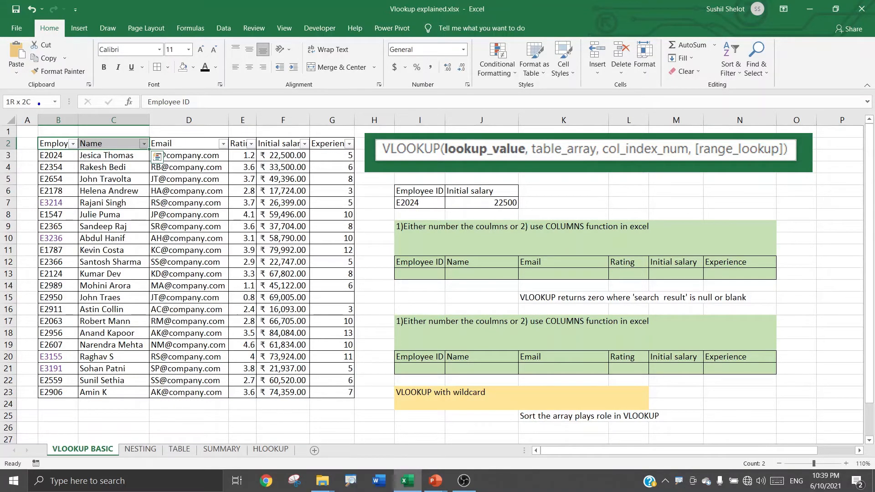
pyautogui.moveTo(24, 96)
pyautogui.mouseDown()
pyautogui.moveTo(20, 111)
pyautogui.moveTo(39, 103)
pyautogui.moveTo(5, 104)
pyautogui.moveTo(15, 113)
pyautogui.moveTo(16, 103)
pyautogui.mouseUp()
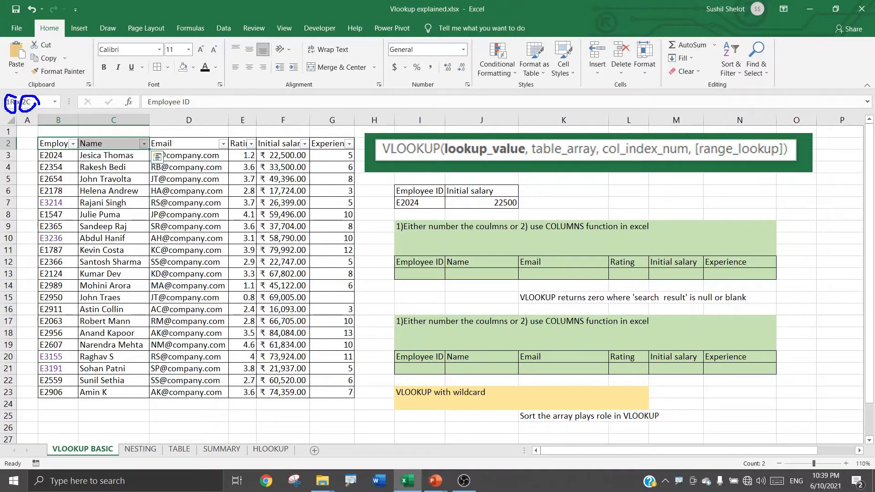
pyautogui.moveTo(40, 103)
pyautogui.mouseDown()
pyautogui.moveTo(123, 119)
pyautogui.moveTo(108, 123)
pyautogui.mouseUp()
pyautogui.press('Escape')
pyautogui.moveTo(58, 141); pyautogui.dragTo(317, 143)
pyautogui.press('Escape')
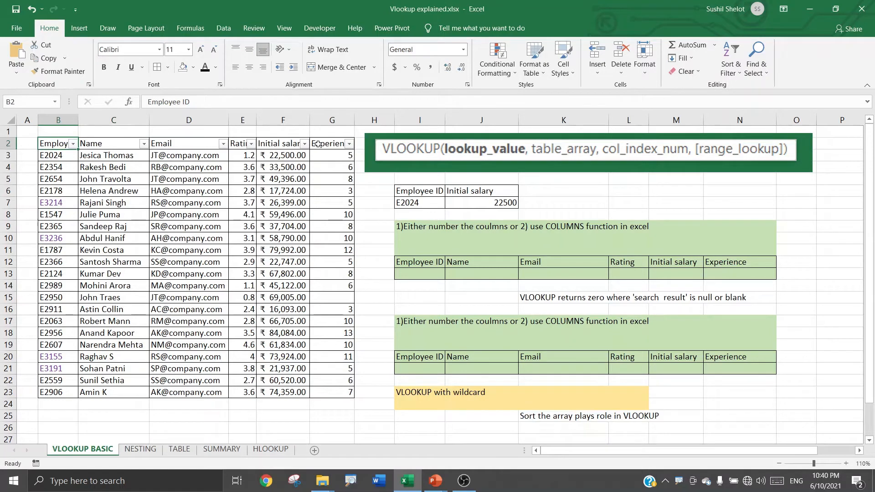
pyautogui.click(313, 215)
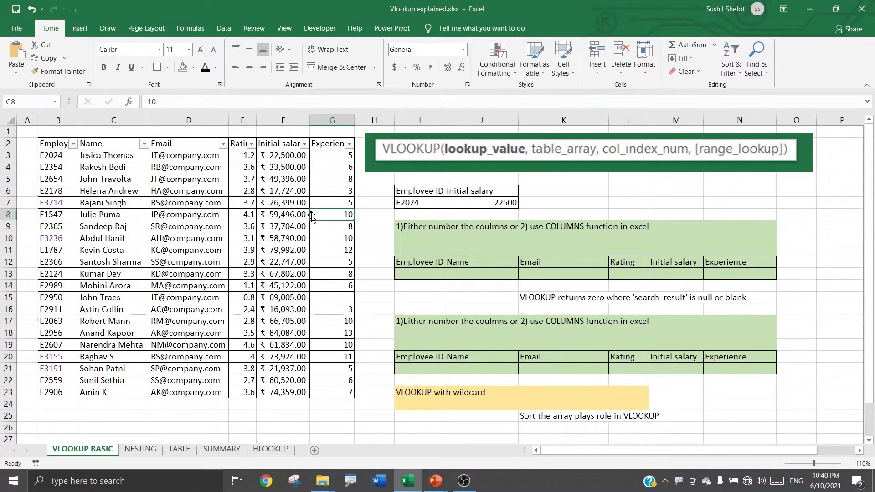
pyautogui.click(53, 123)
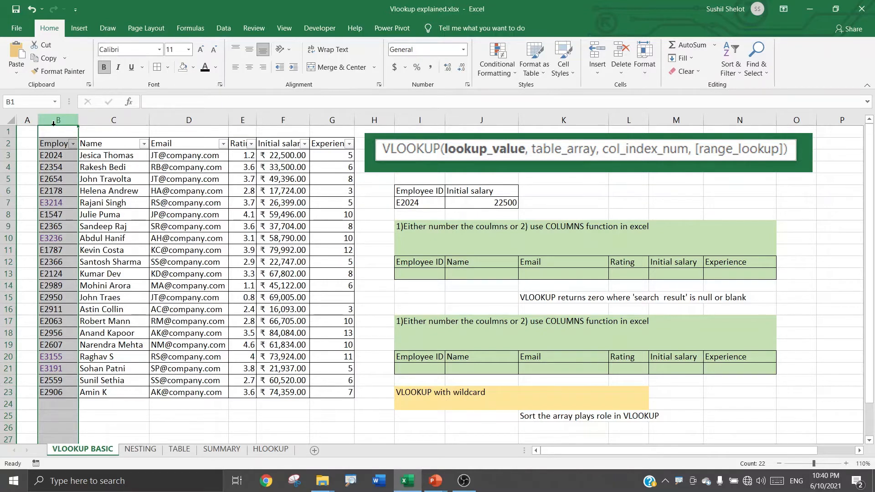
# Clear the existing data validation on I13 and set a List rule with the source =$B$3:$B$23
pyautogui.click(419, 272)
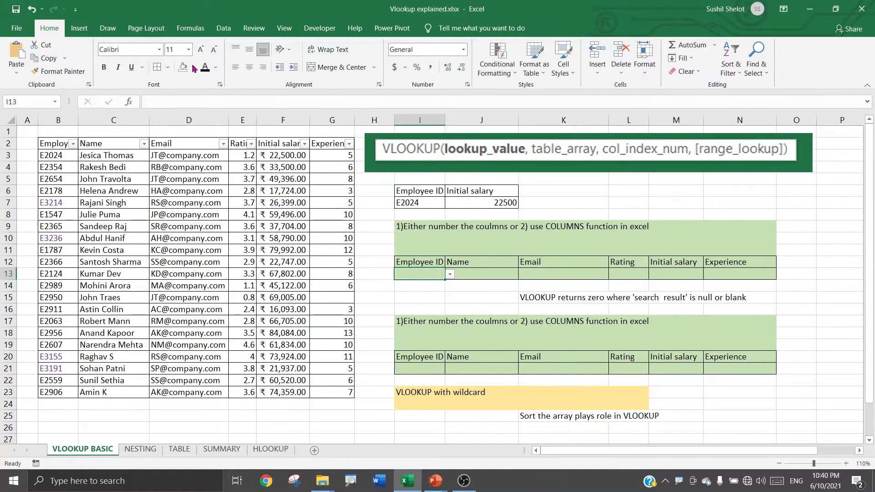
pyautogui.click(223, 29)
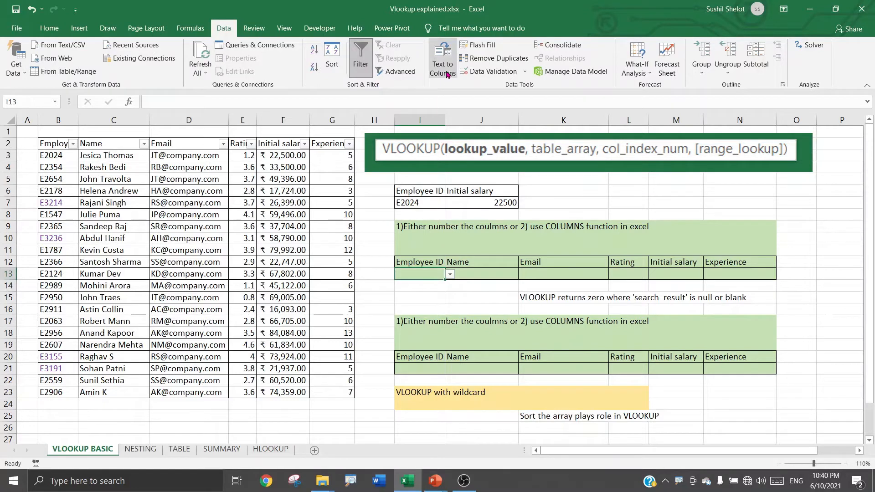
pyautogui.click(497, 72)
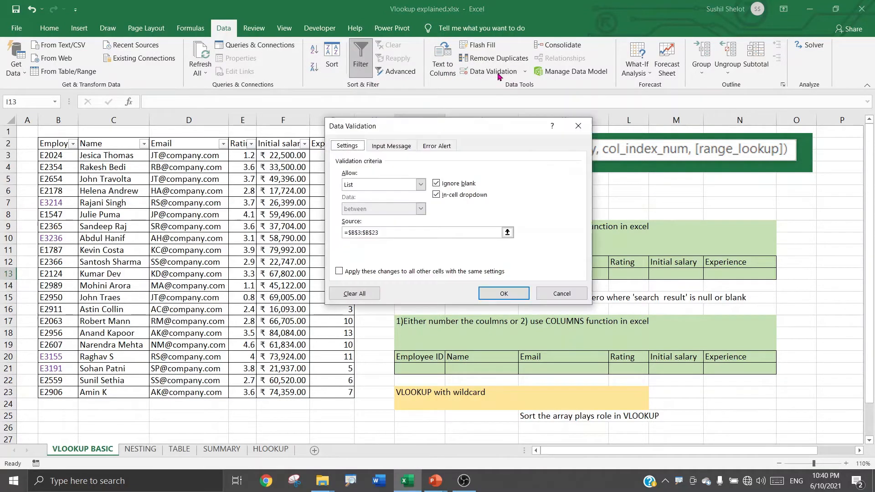
pyautogui.click(380, 293)
pyautogui.click(419, 184)
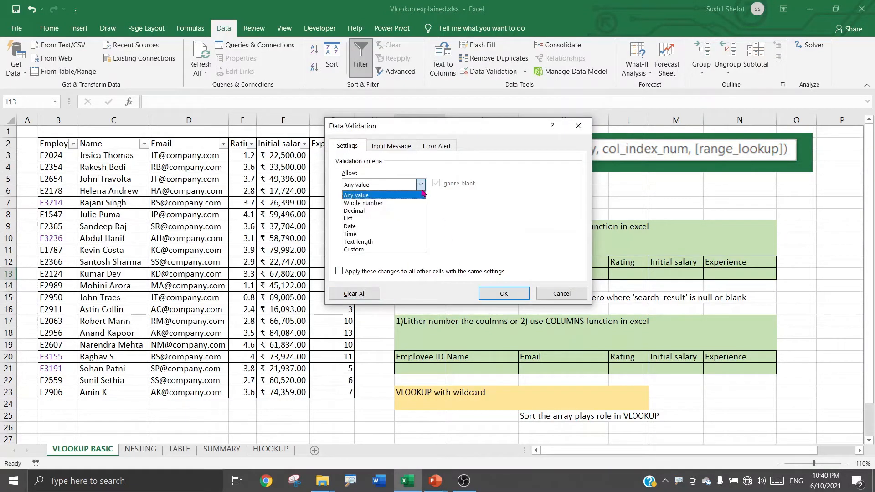
pyautogui.click(363, 217)
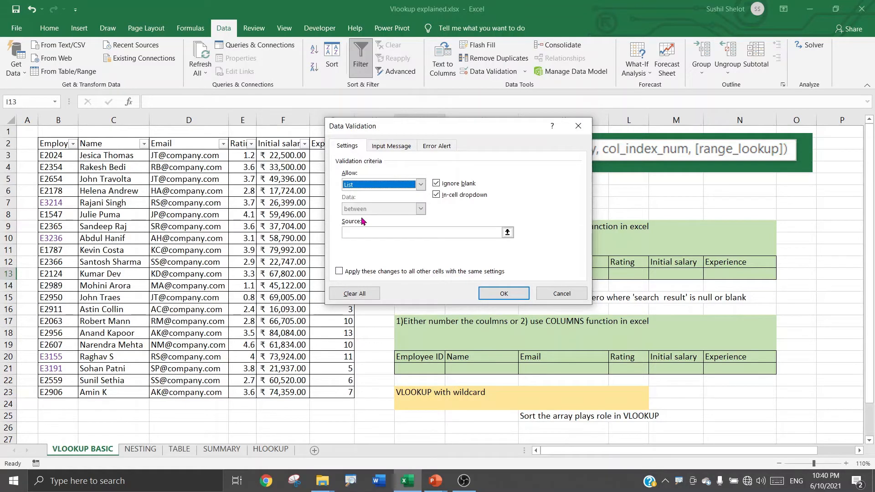
pyautogui.click(507, 233)
pyautogui.click(65, 156)
pyautogui.moveTo(66, 156); pyautogui.dragTo(62, 392)
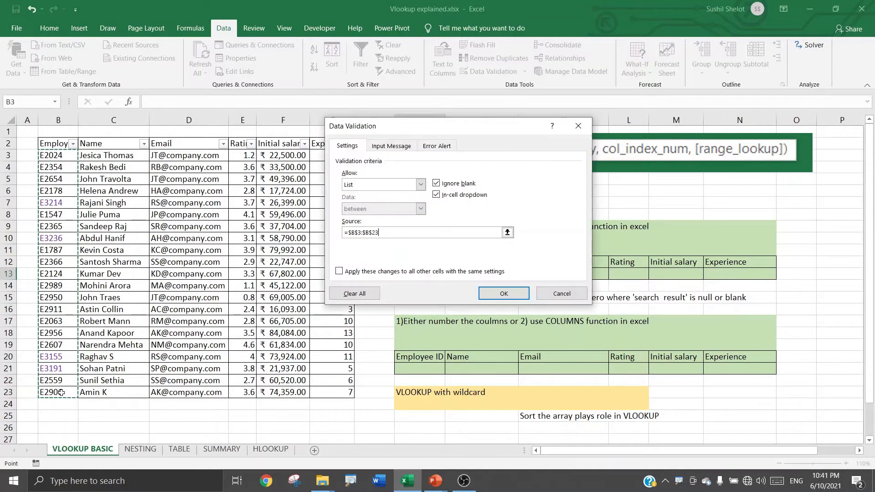
pyautogui.click(503, 293)
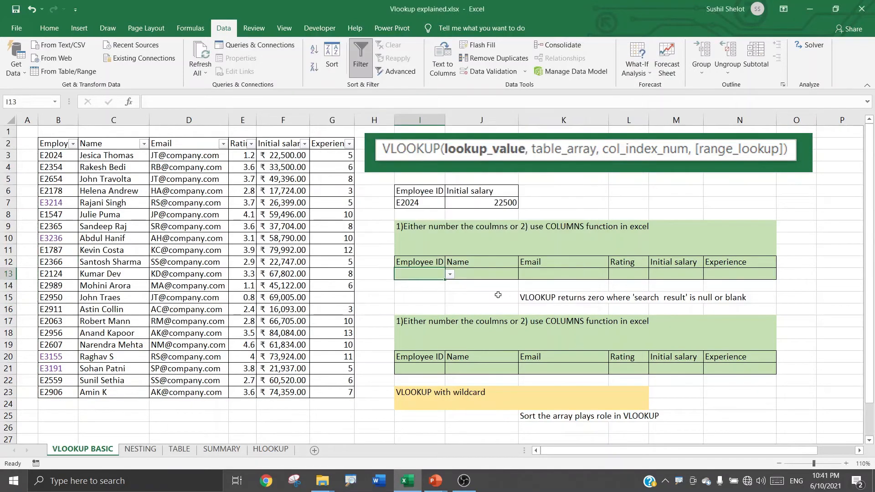
# Examine the employee IDs offered by the dropdown list in I13
pyautogui.click(449, 275)
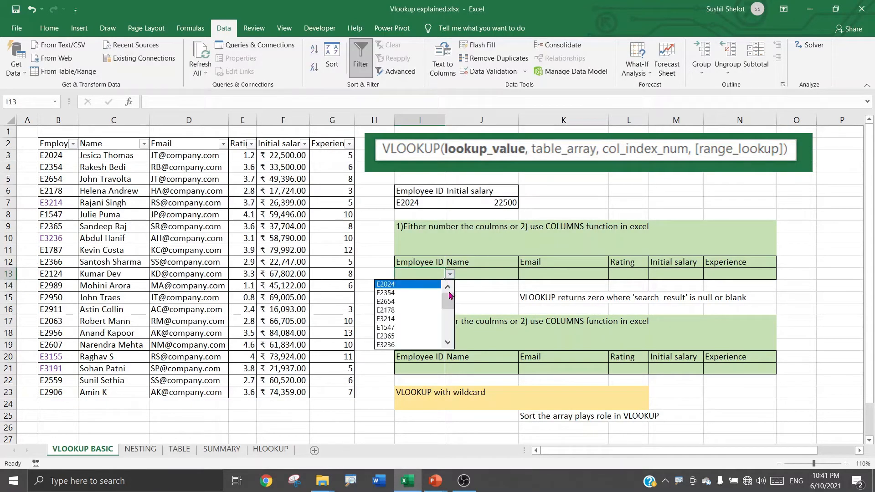
pyautogui.moveTo(449, 299); pyautogui.dragTo(449, 317)
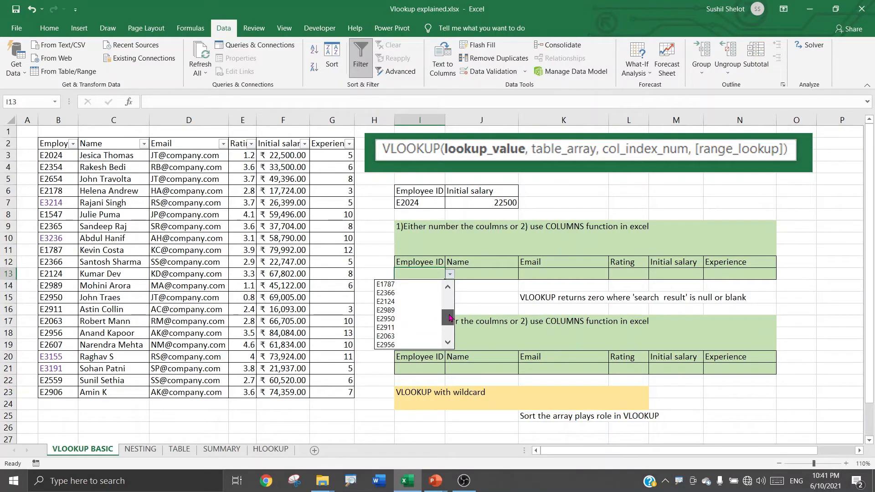
pyautogui.moveTo(449, 317)
pyautogui.mouseDown()
pyautogui.moveTo(449, 293)
pyautogui.moveTo(449, 309)
pyautogui.mouseUp()
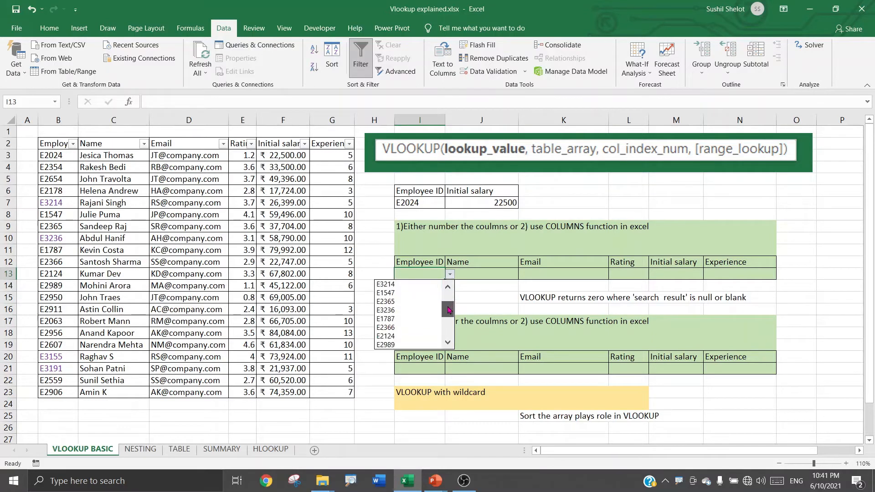
pyautogui.click(428, 272)
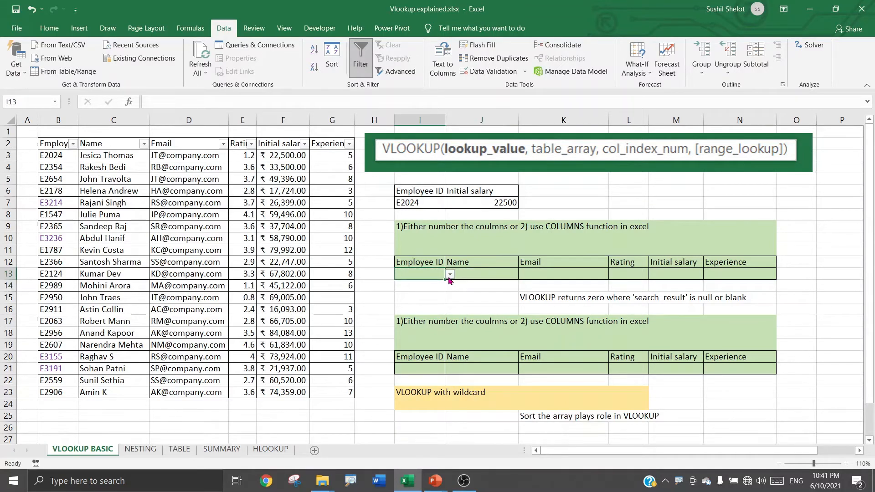
pyautogui.click(449, 278)
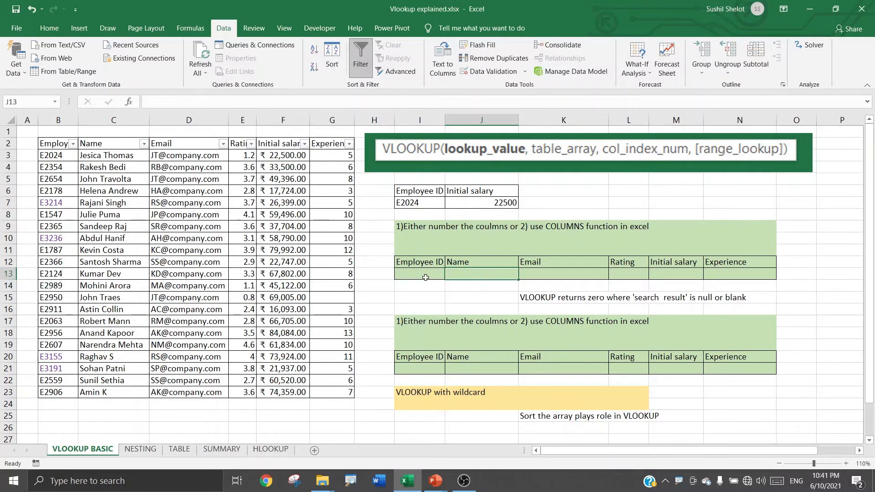
pyautogui.click(425, 278)
# Begin a VLOOKUP formula in J13 with I13 as the lookup value and the absolute range $B$2:$G$23 as the table array
pyautogui.click(474, 276)
pyautogui.write('=')
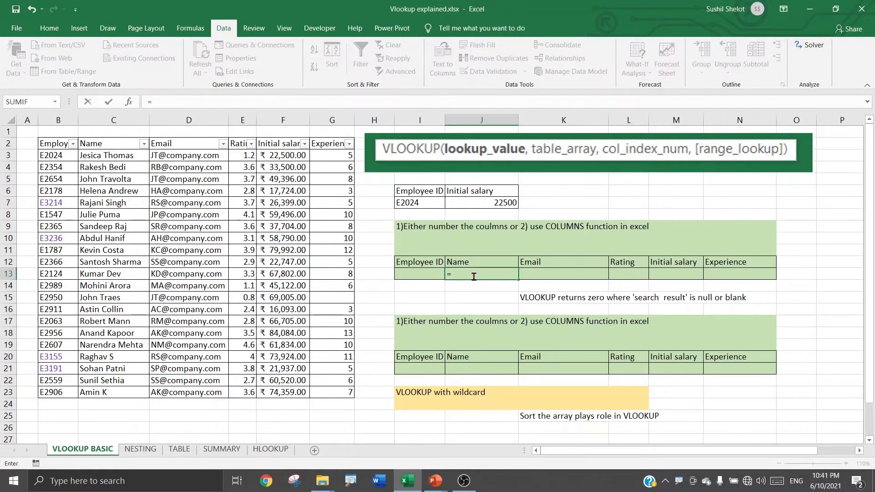
pyautogui.write('vlooku')
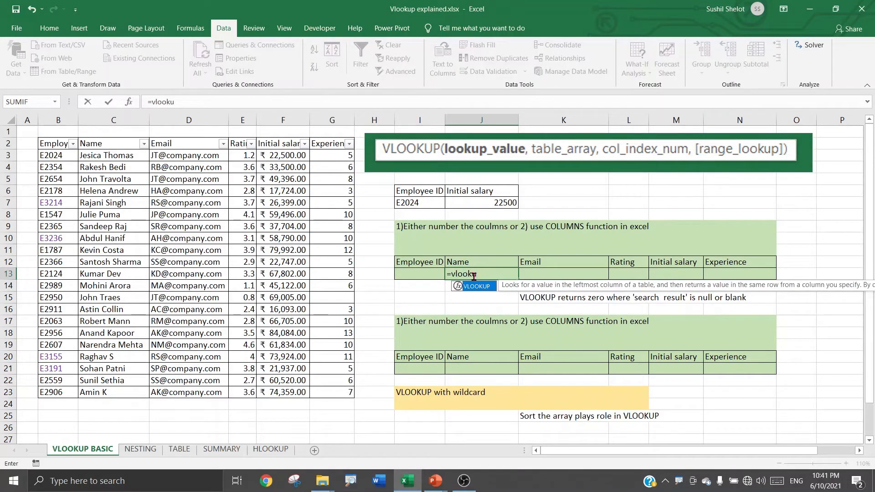
pyautogui.doubleClick(475, 288)
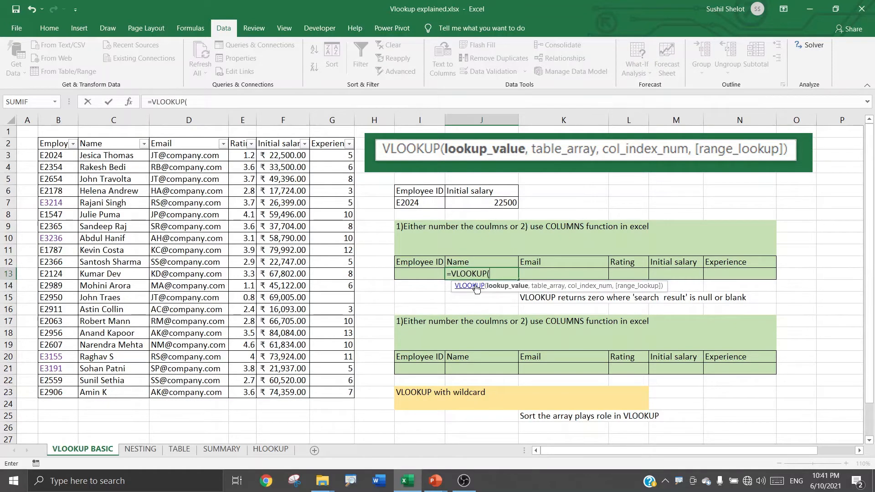
pyautogui.click(427, 272)
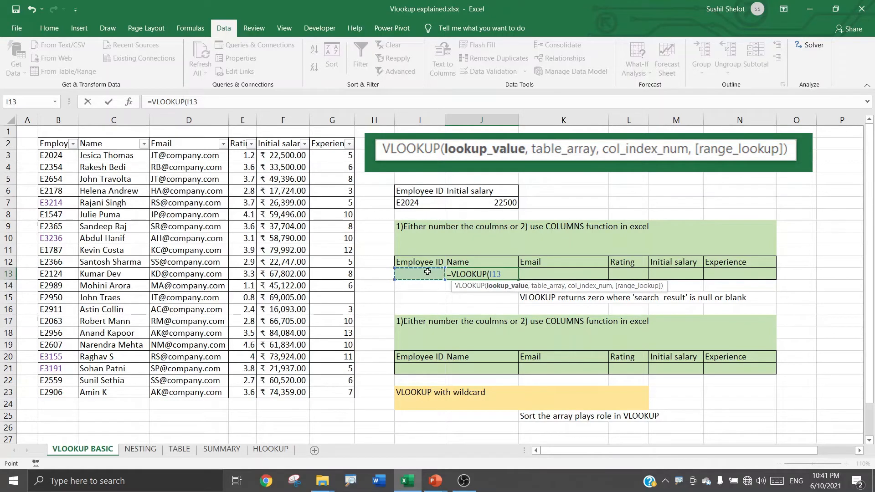
pyautogui.write(',')
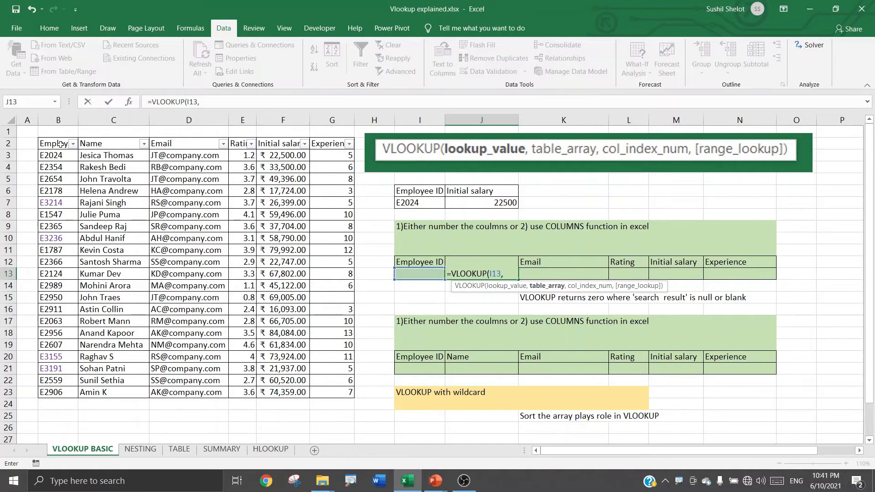
pyautogui.moveTo(60, 144); pyautogui.dragTo(337, 398)
pyautogui.press('F4')
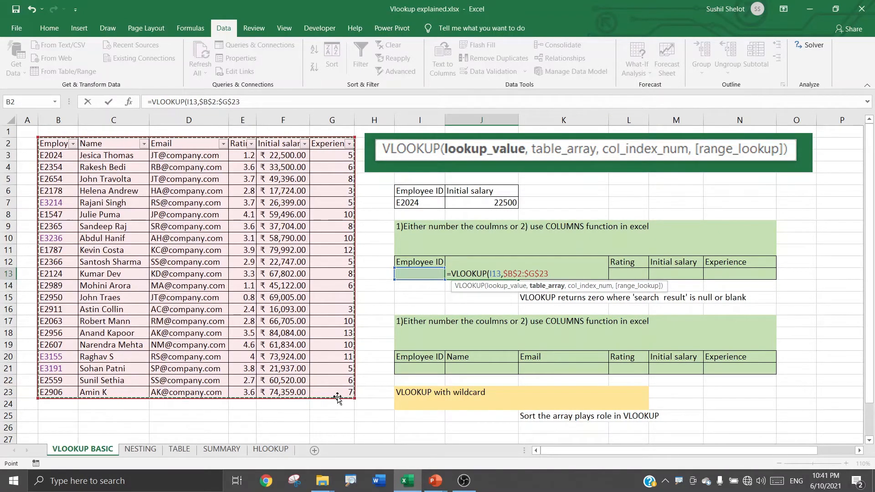
# Complete the VLOOKUP in J13 with column index 2 and 0 for an exact match
pyautogui.write(',')
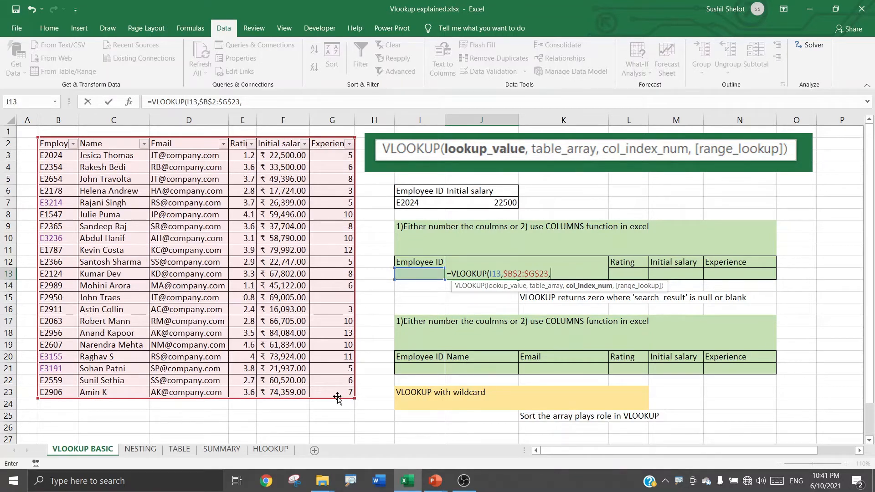
pyautogui.write('2,0')
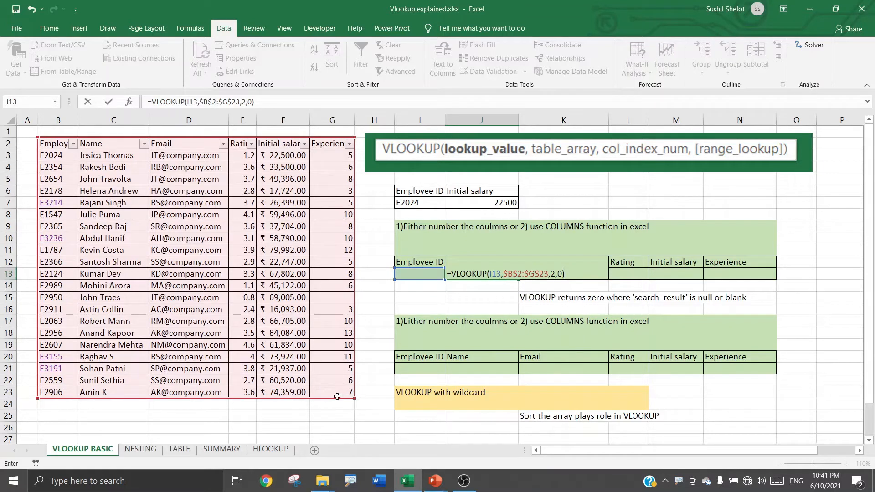
pyautogui.press('Return')
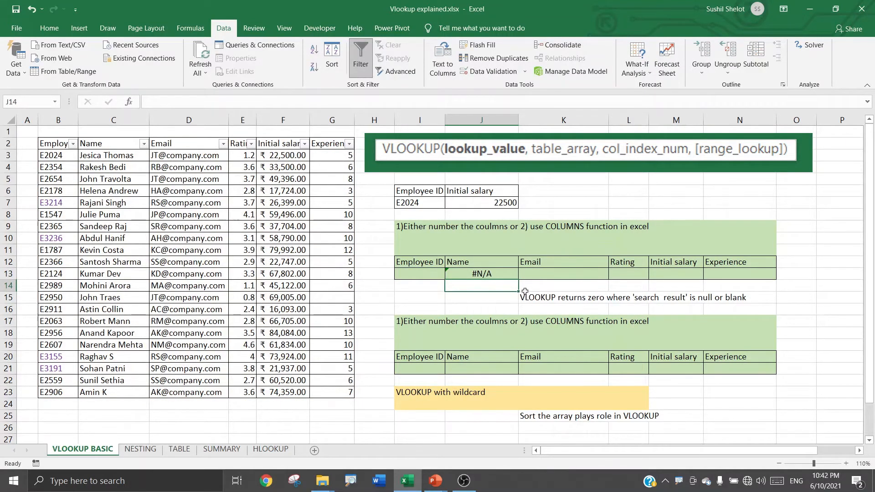
pyautogui.click(502, 274)
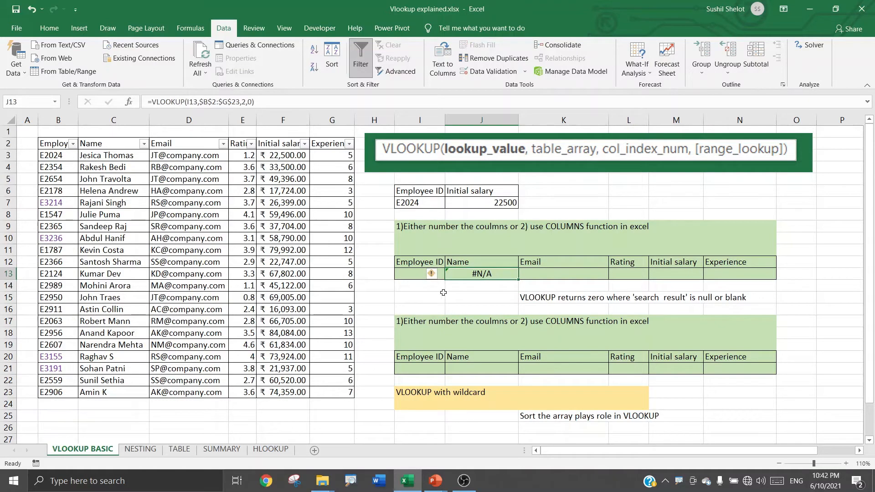
# Choose the employee ID from B4 in the I13 dropdown list and check the name returned in J13
pyautogui.click(416, 277)
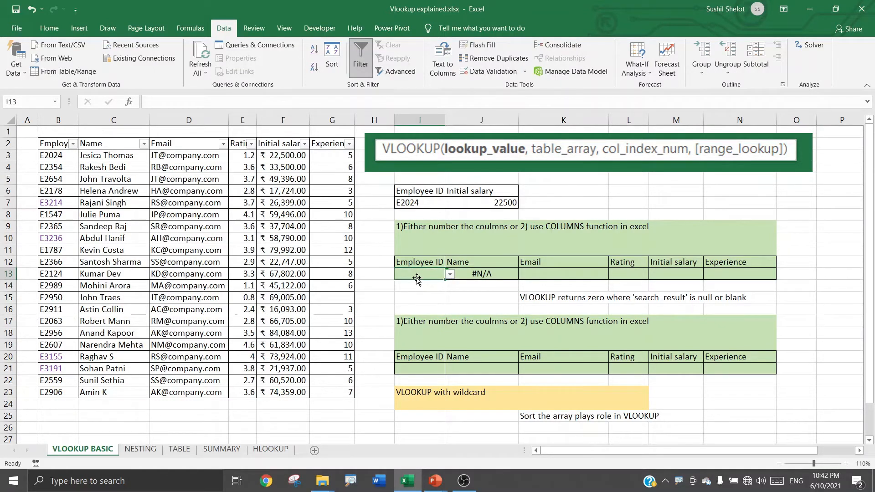
pyautogui.click(451, 276)
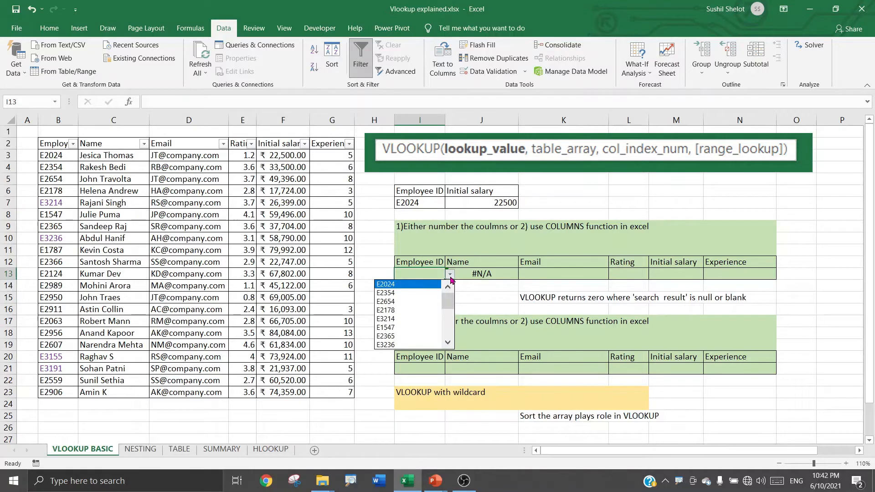
pyautogui.click(428, 293)
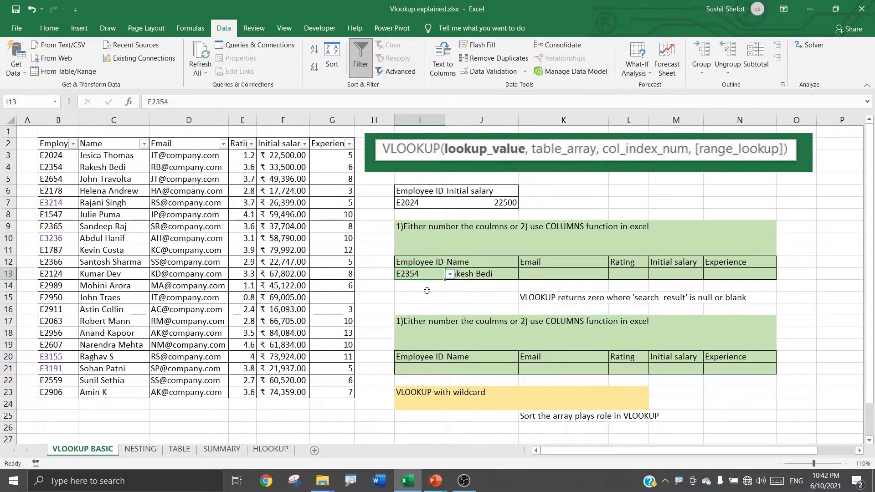
pyautogui.click(493, 277)
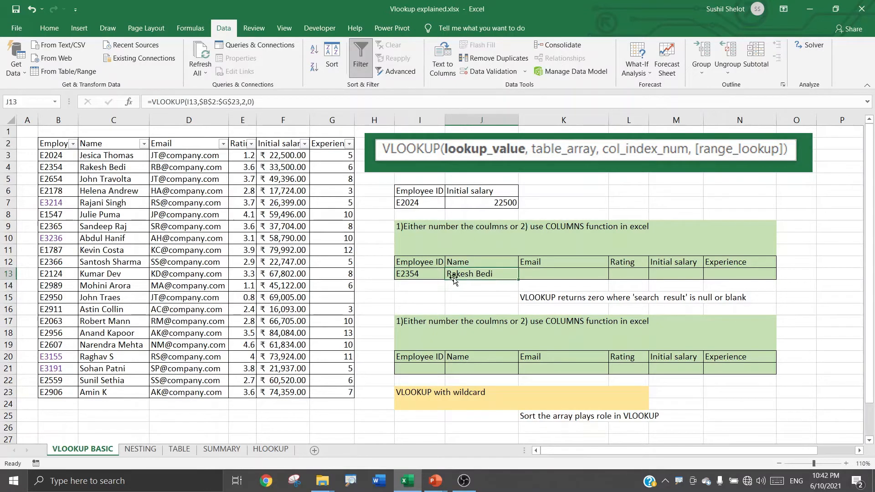
# Switch the I13 dropdown selection to the employee ID listed in B15
pyautogui.click(428, 272)
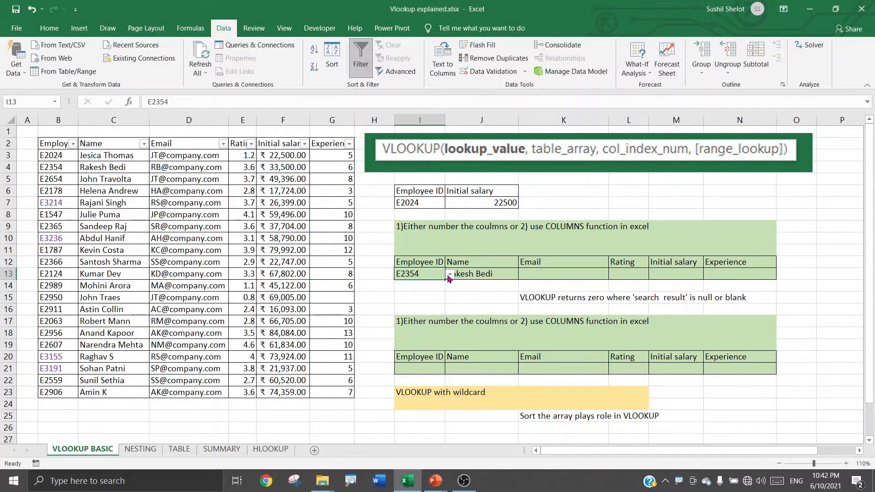
pyautogui.click(450, 274)
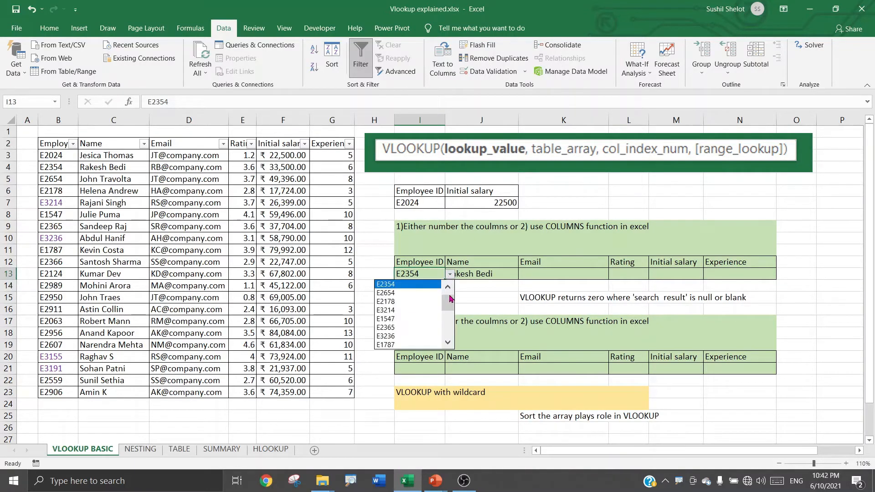
pyautogui.moveTo(448, 303); pyautogui.dragTo(450, 314)
pyautogui.click(396, 327)
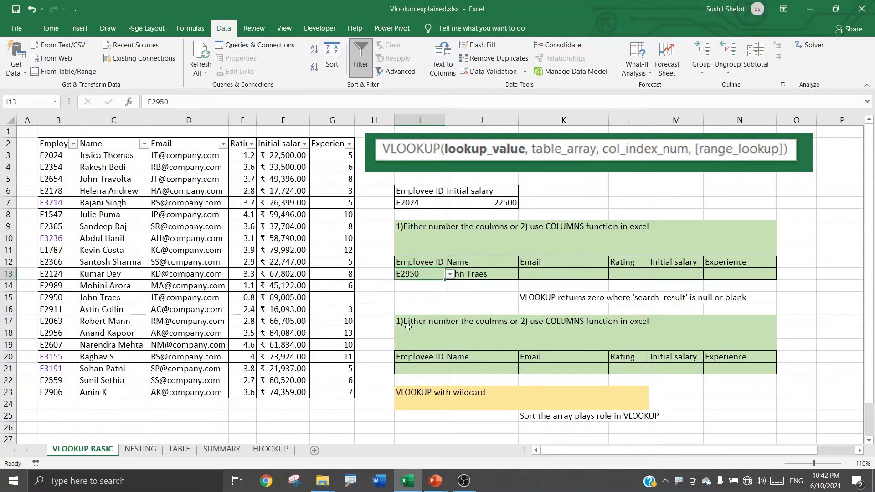
# Fill the J13 formula across to K13 and set the column index in K13 to 3 for the email lookup
pyautogui.click(505, 275)
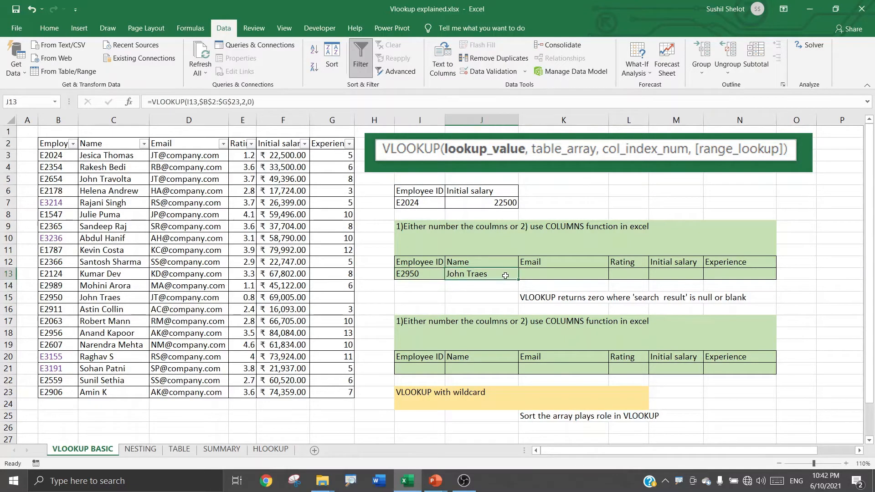
pyautogui.moveTo(519, 282); pyautogui.dragTo(577, 276)
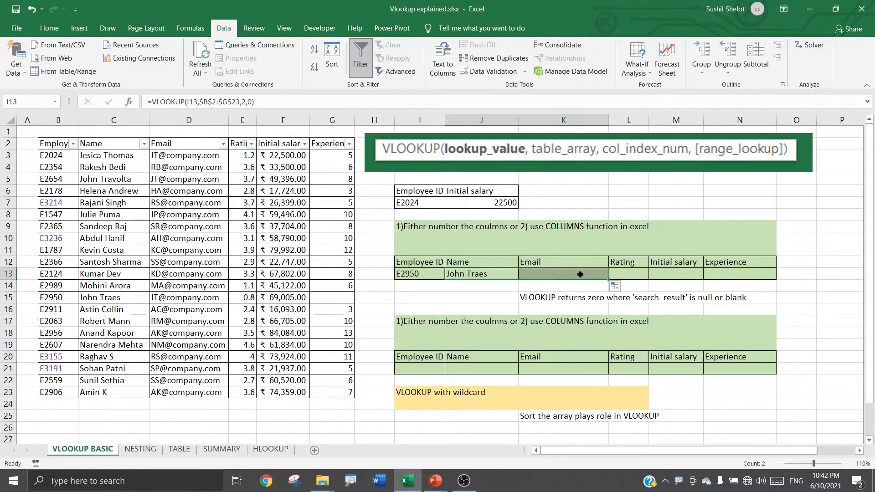
pyautogui.click(243, 102)
pyautogui.doubleClick(244, 102)
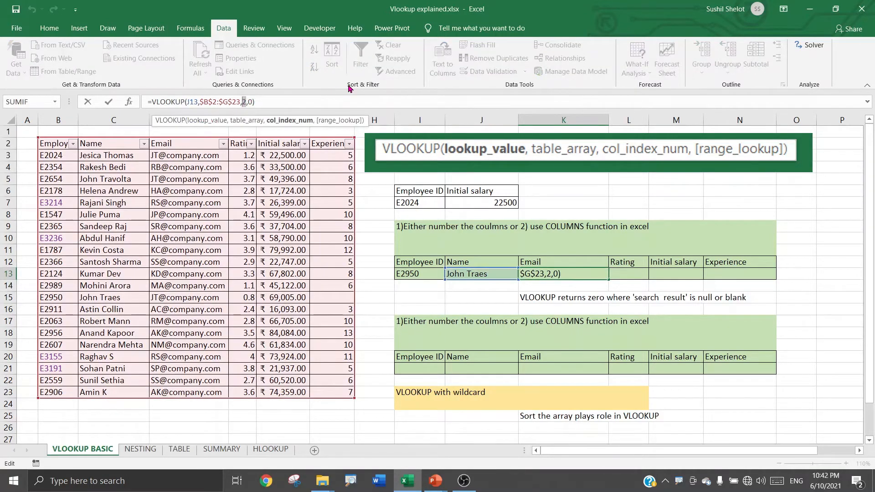
pyautogui.write('3')
pyautogui.press('Return')
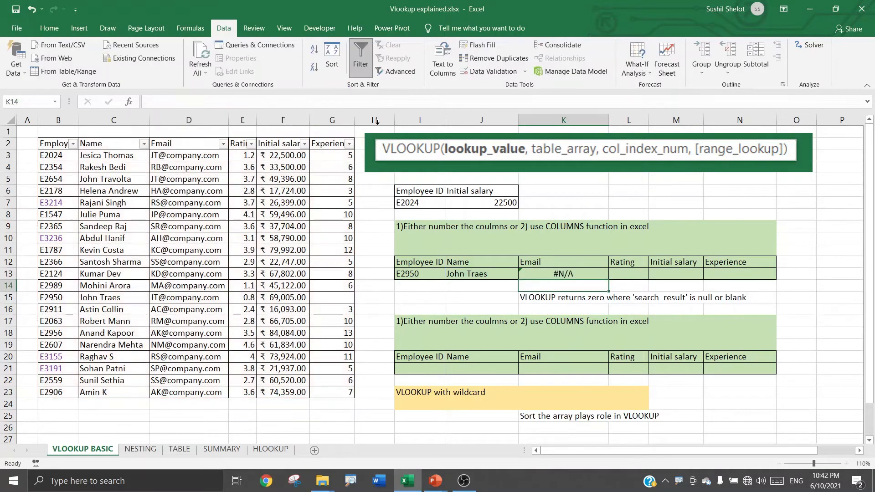
# Inspect the K13 formula's lookup reference and change it to I13, then highlight I13:K13 to check the returned details
pyautogui.click(565, 274)
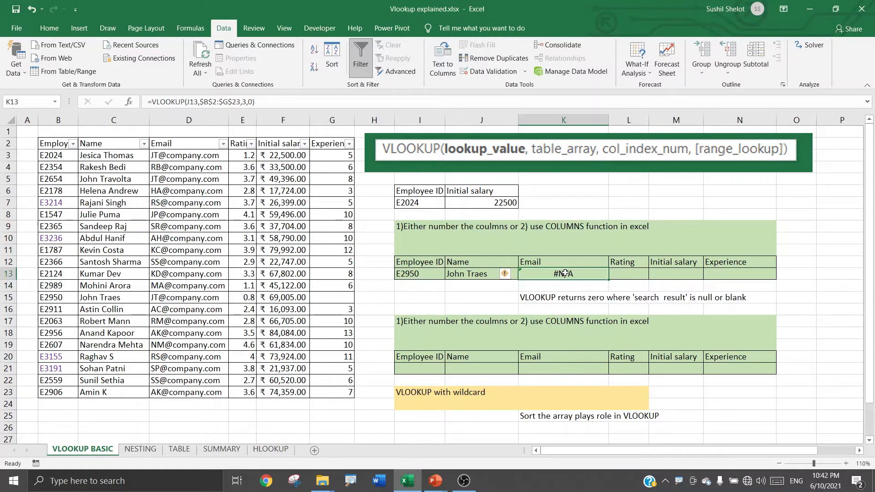
pyautogui.doubleClick(565, 274)
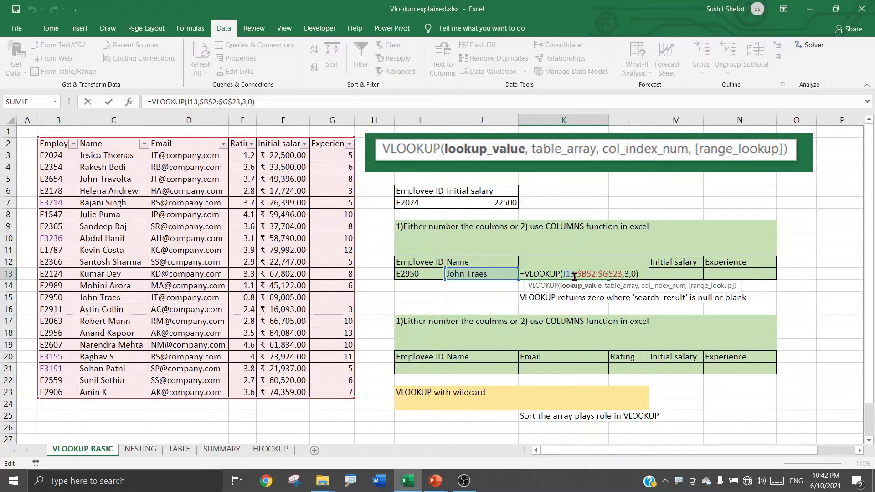
pyautogui.click(574, 275)
pyautogui.click(413, 273)
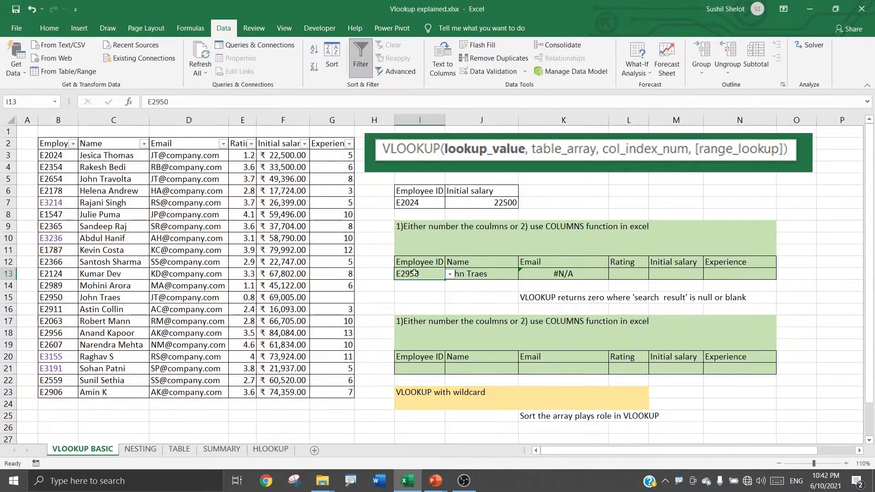
pyautogui.click(551, 273)
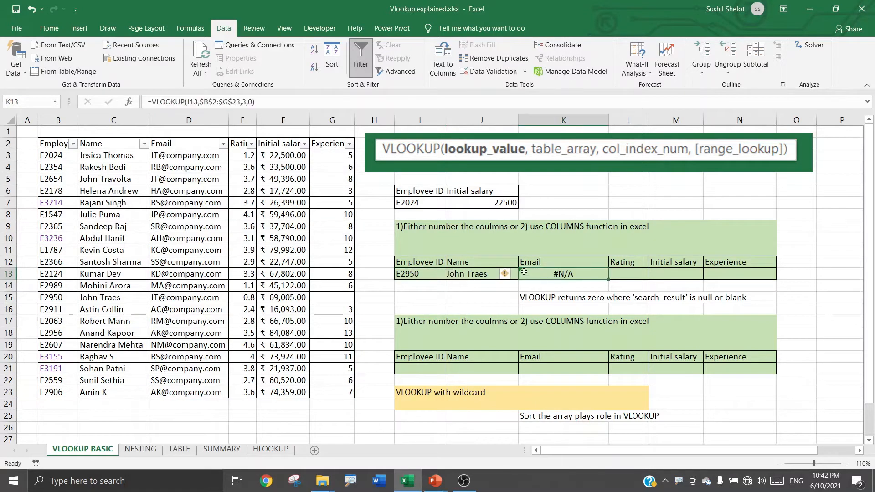
pyautogui.click(195, 102)
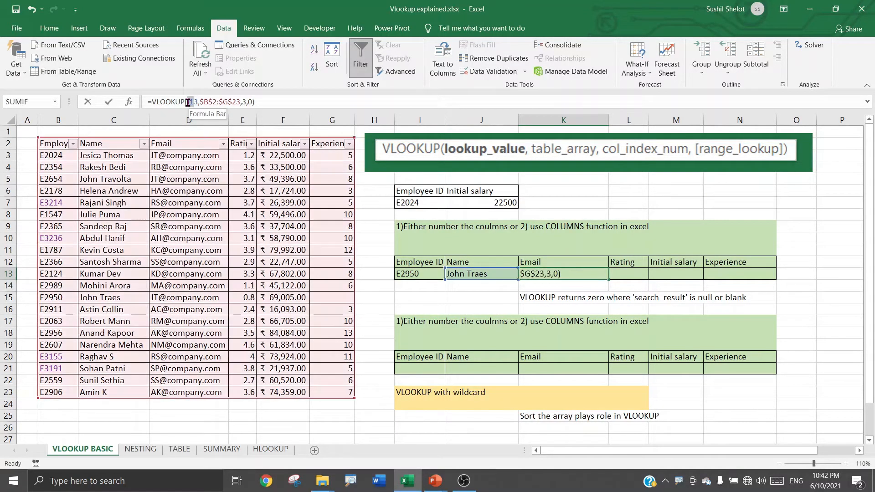
pyautogui.press('BackSpace')
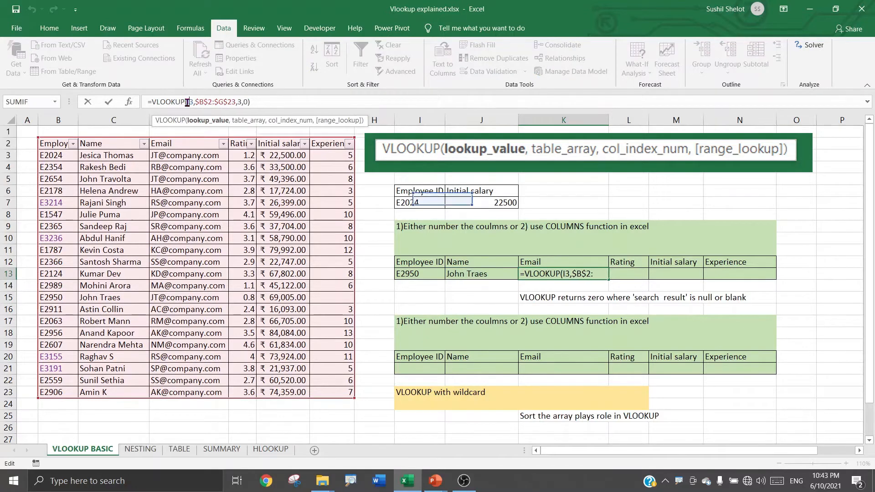
pyautogui.write('I')
pyautogui.press('Return')
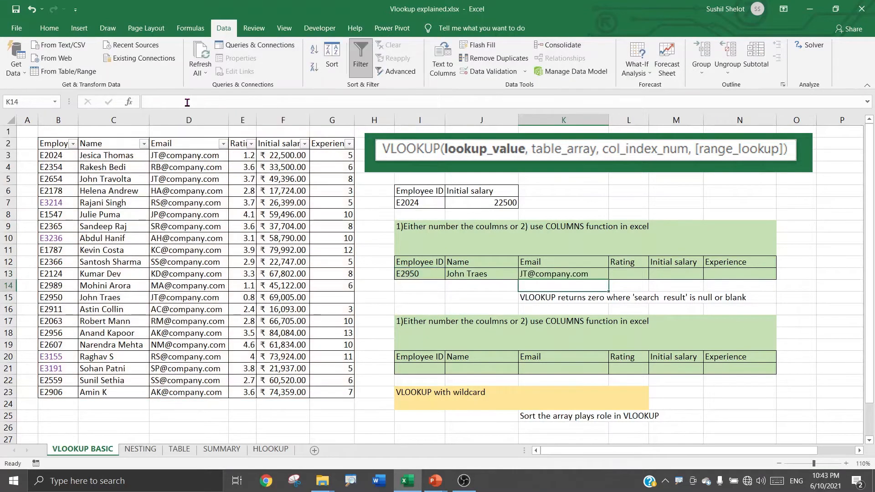
pyautogui.click(532, 275)
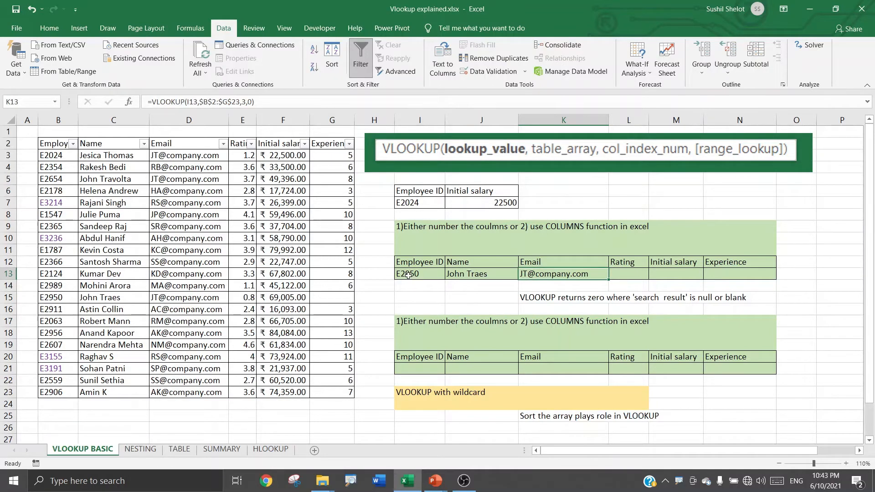
pyautogui.moveTo(407, 275); pyautogui.dragTo(588, 278)
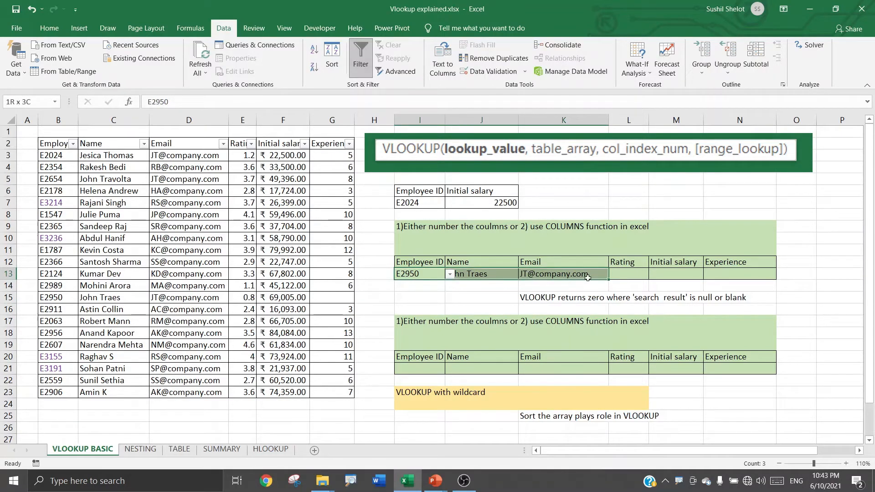
# Clear the name and email lookup formulas from J13:K13
pyautogui.click(584, 274)
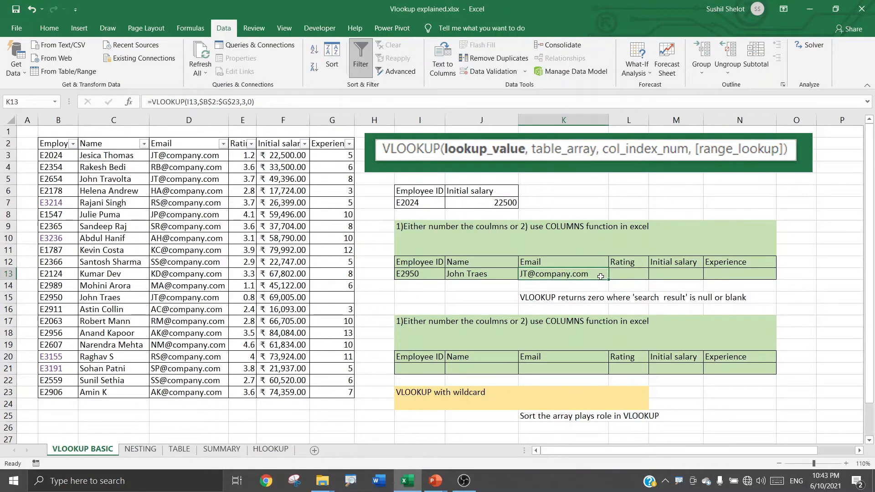
pyautogui.moveTo(490, 274); pyautogui.dragTo(585, 282)
pyautogui.press('Delete')
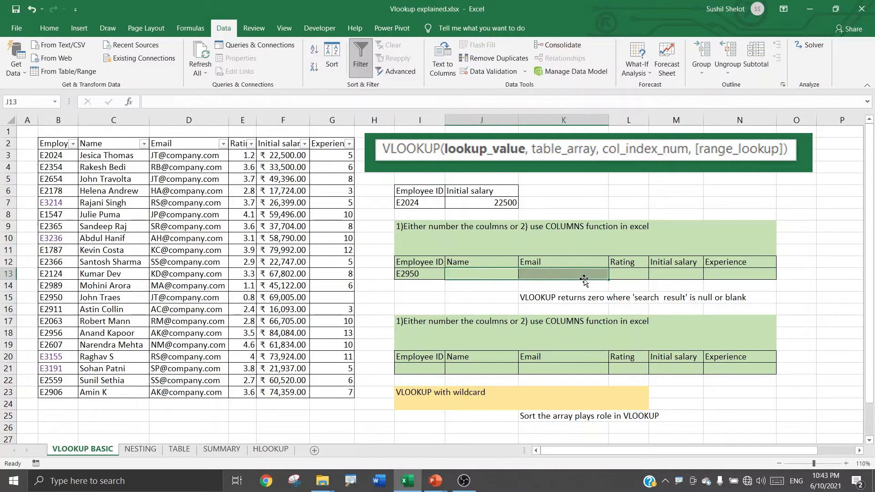
# Number the columns 1 to 6 across I11:N11, above the Employee ID to Experience headers
pyautogui.click(423, 247)
pyautogui.write('1')
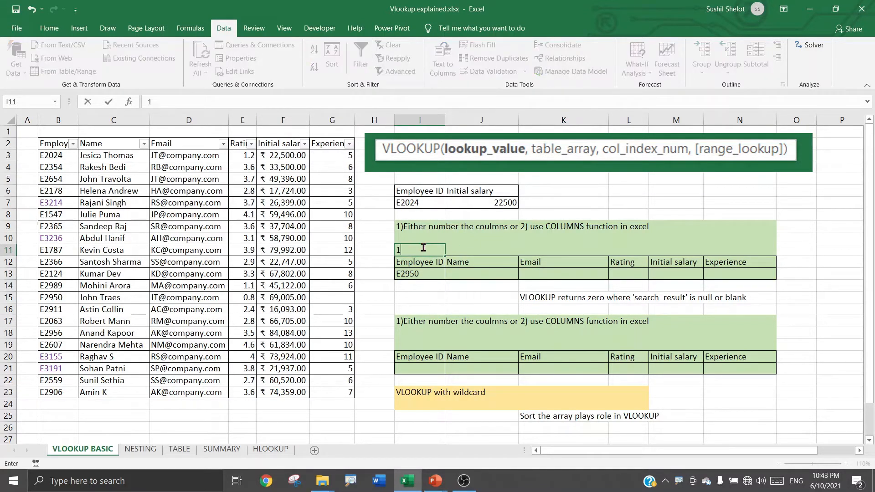
pyautogui.press('Tab')
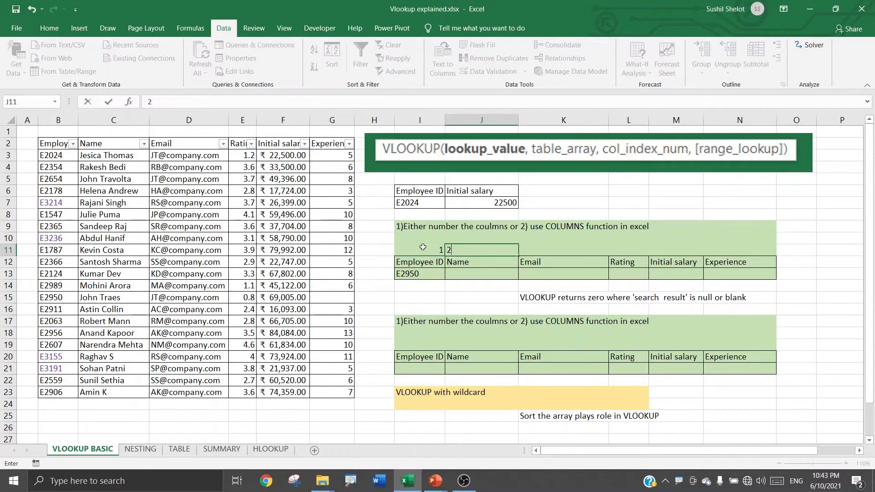
pyautogui.write('2')
pyautogui.press('Tab')
pyautogui.write('3')
pyautogui.press('Tab')
pyautogui.write('4')
pyautogui.press('Tab')
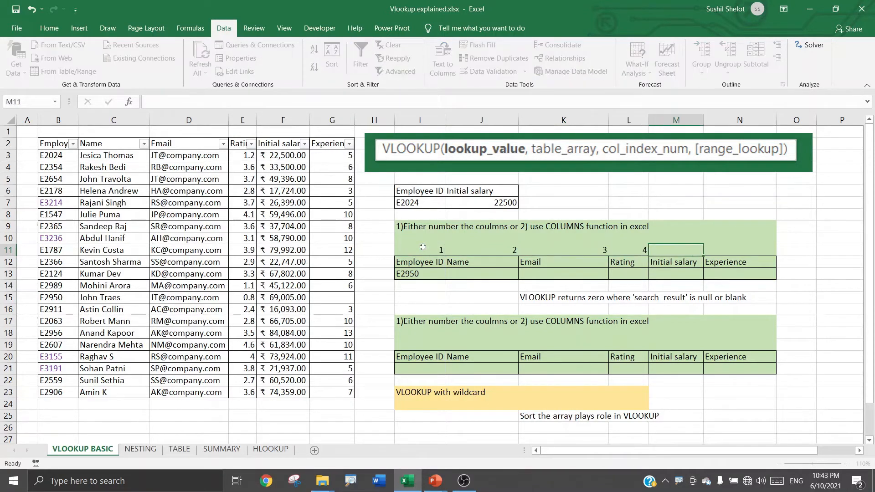
pyautogui.write('5')
pyautogui.press('Tab')
pyautogui.write('6')
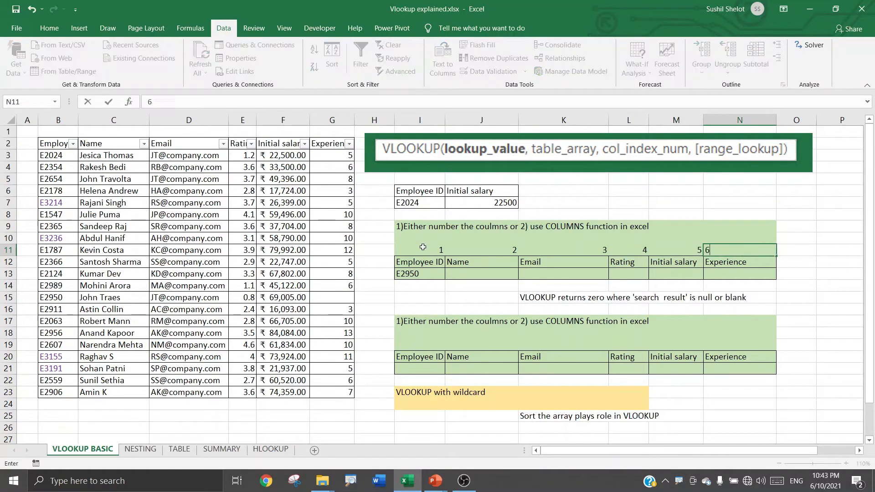
pyautogui.press('Tab')
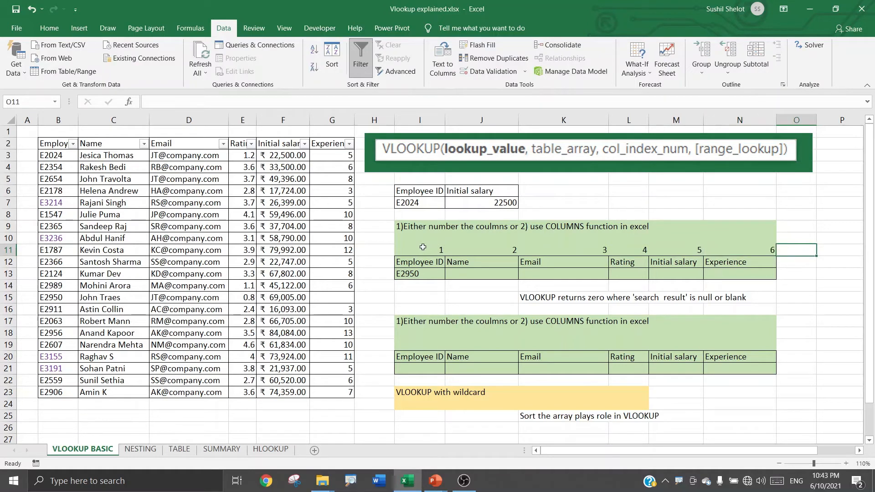
# Begin a VLOOKUP formula in J13 with the absolute reference $I$13 as its lookup value
pyautogui.click(473, 274)
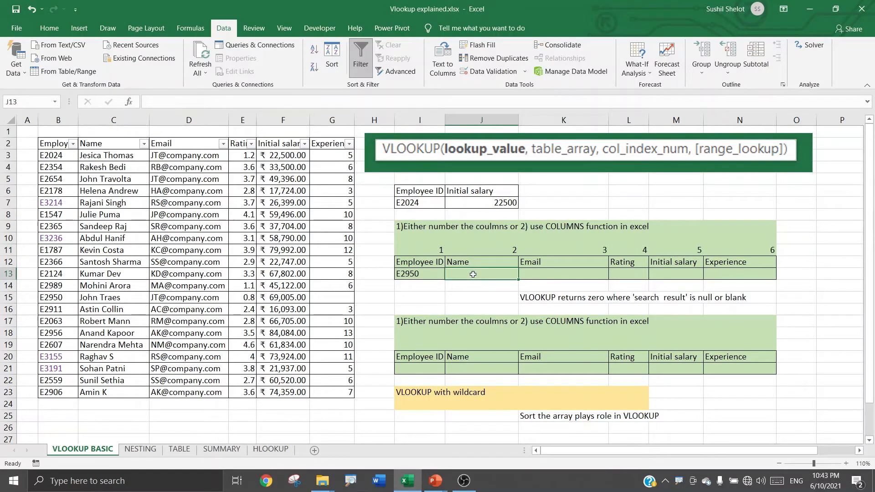
pyautogui.write('=vloo')
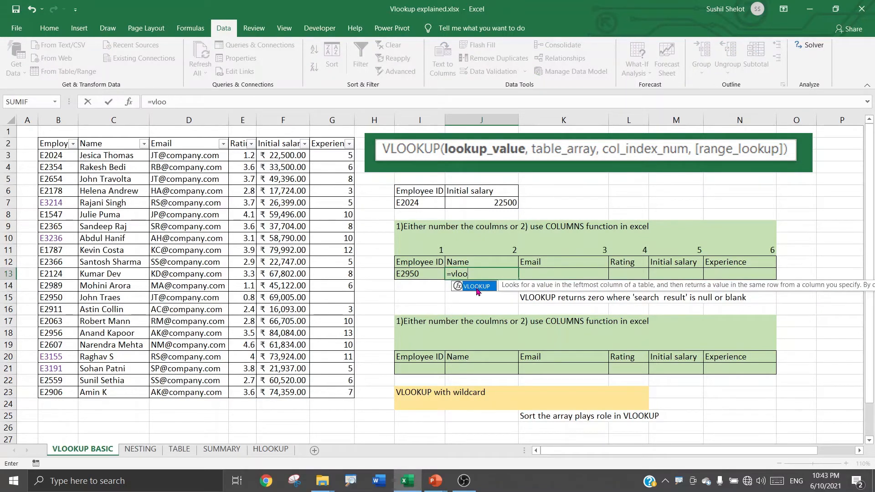
pyautogui.press('Tab')
pyautogui.click(422, 274)
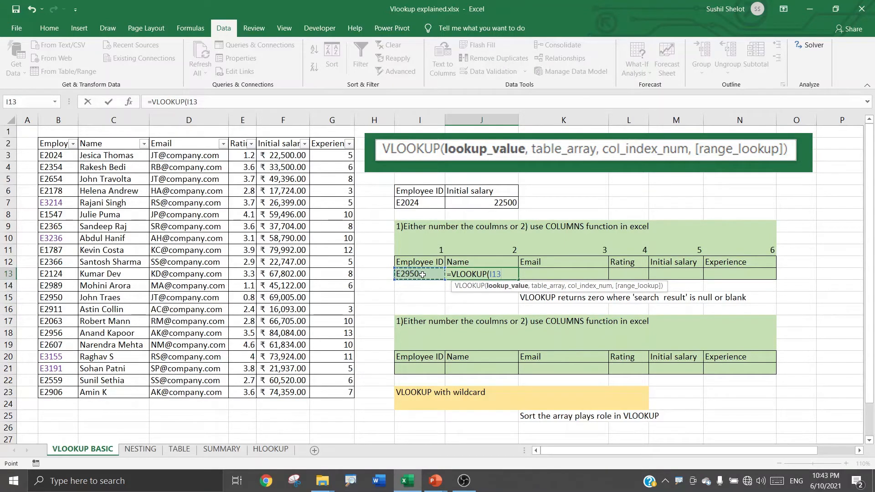
pyautogui.press('F4')
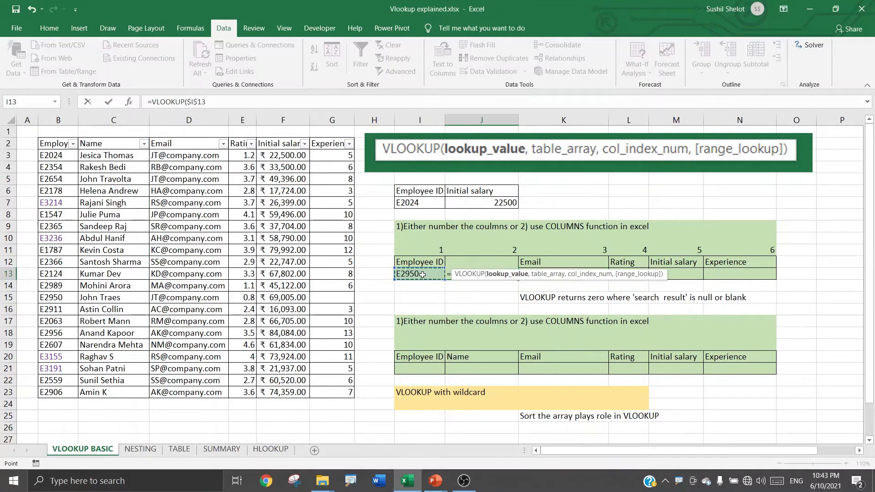
pyautogui.moveTo(609, 274); pyautogui.dragTo(668, 322)
pyautogui.write(',')
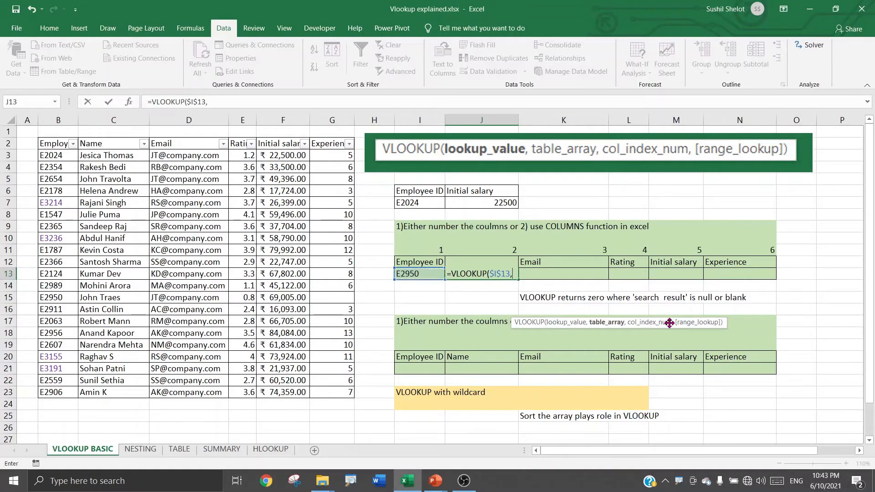
pyautogui.moveTo(58, 144); pyautogui.dragTo(326, 394)
pyautogui.press('Return')
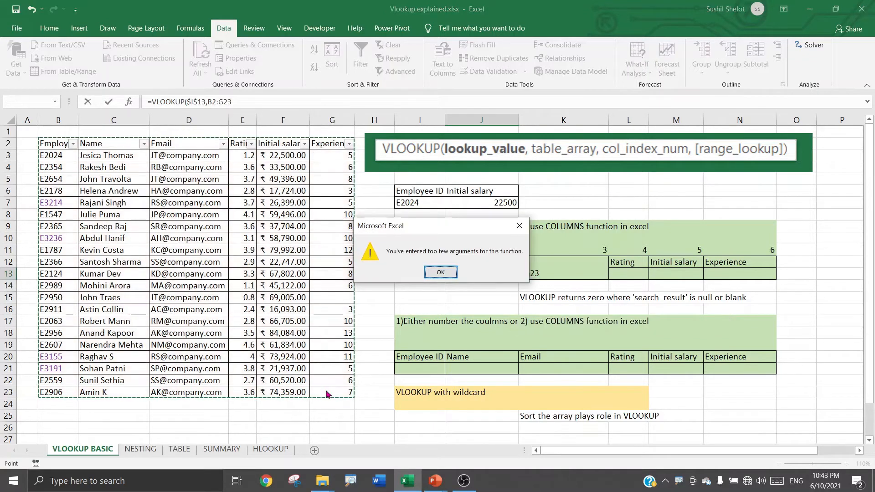
pyautogui.click(440, 272)
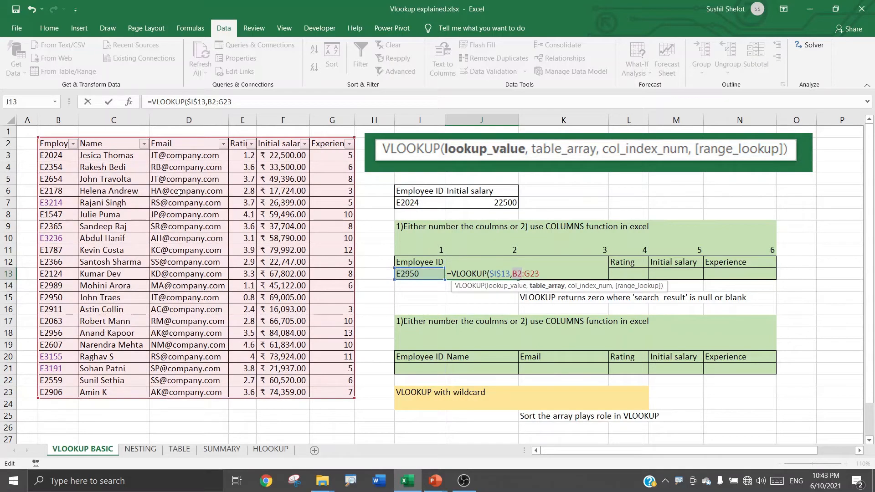
pyautogui.press('F4')
pyautogui.click(545, 272)
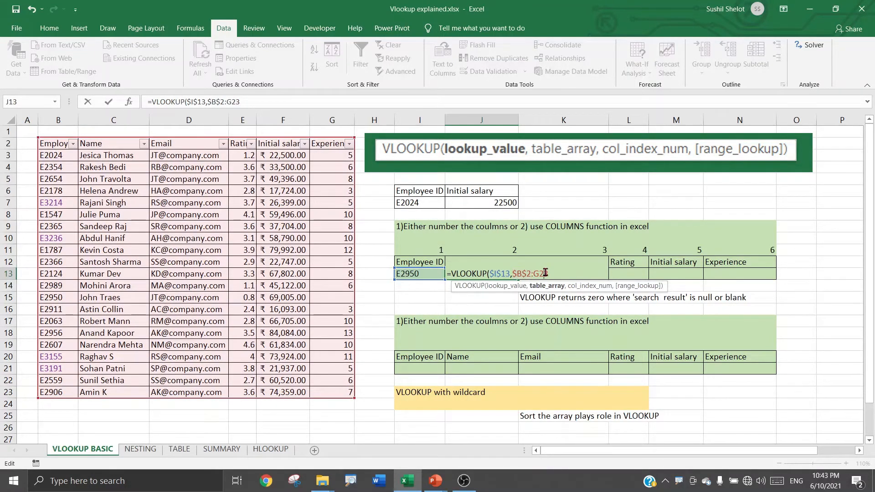
pyautogui.press('F4')
pyautogui.write(',')
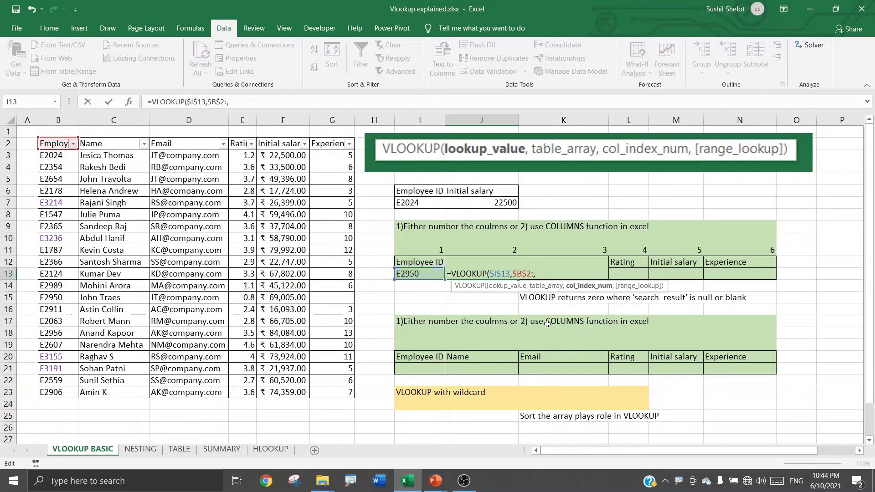
pyautogui.press('Left')
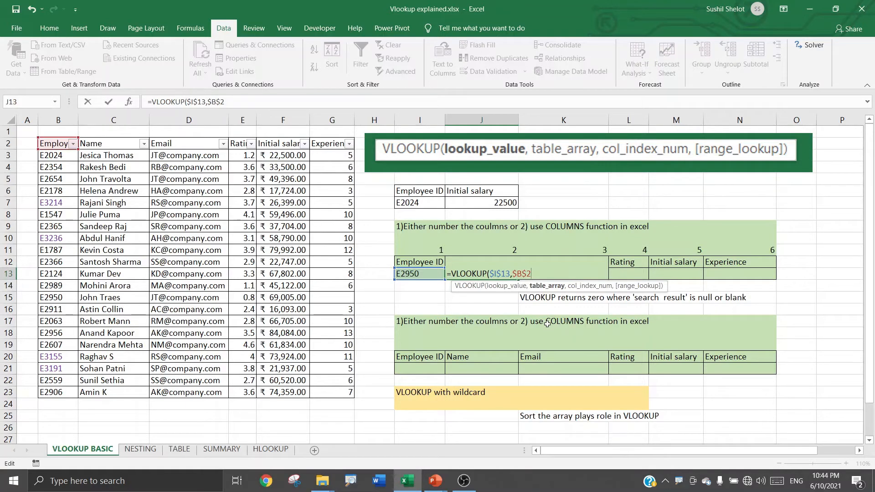
pyautogui.press('BackSpace')
pyautogui.press('BackSpace')
pyautogui.press('BackSpace')
pyautogui.press('BackSpace')
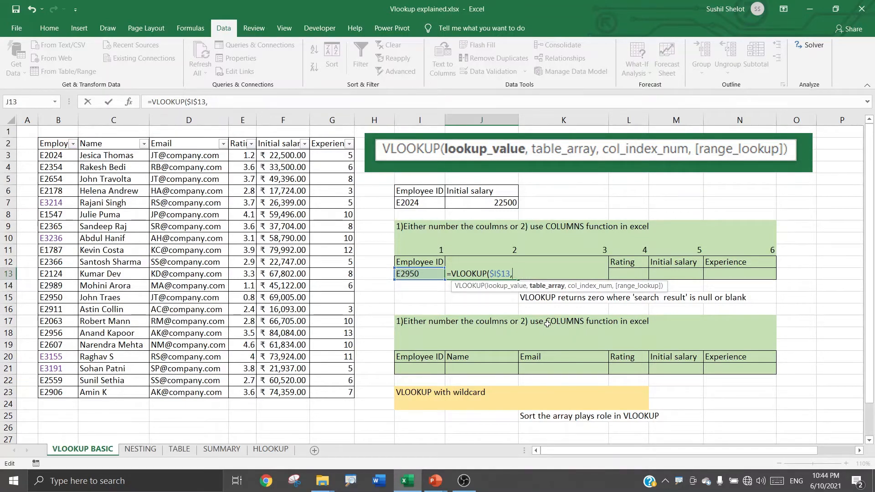
# Complete the J13 VLOOKUP with table array $B$2:$G$23, column index J11 and range lookup 0
pyautogui.moveTo(55, 144); pyautogui.dragTo(336, 391)
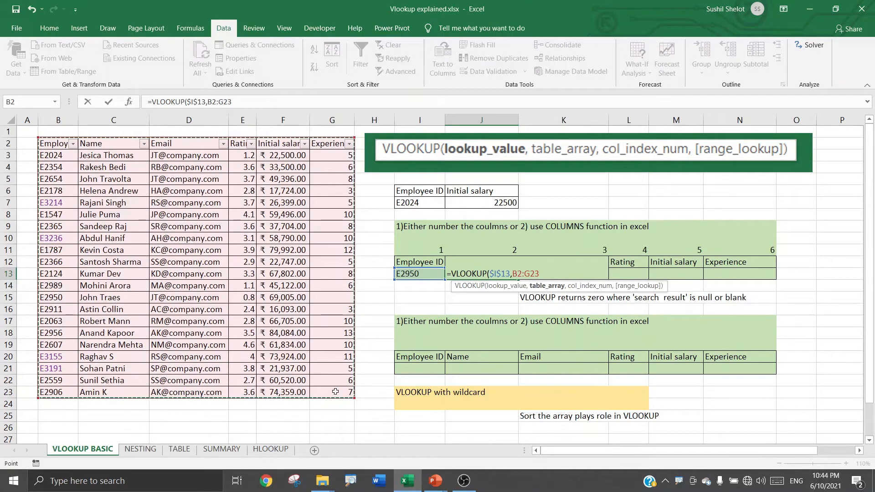
pyautogui.press('F4')
pyautogui.write(',')
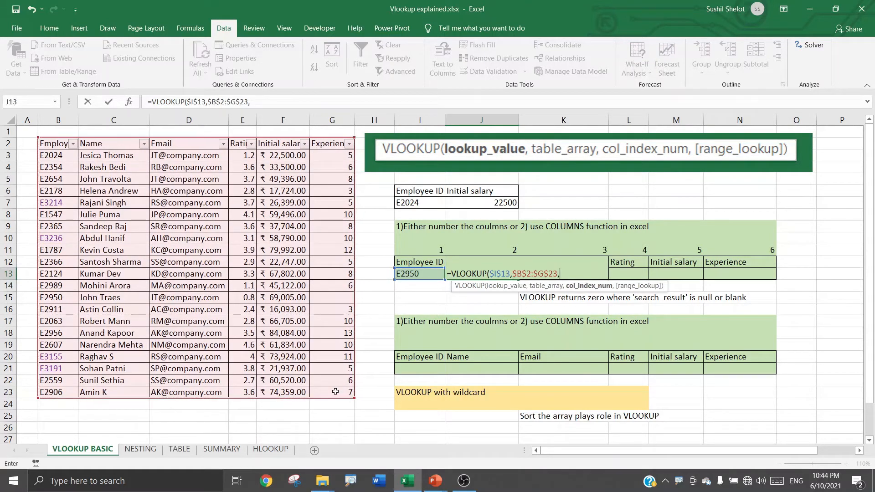
pyautogui.click(478, 246)
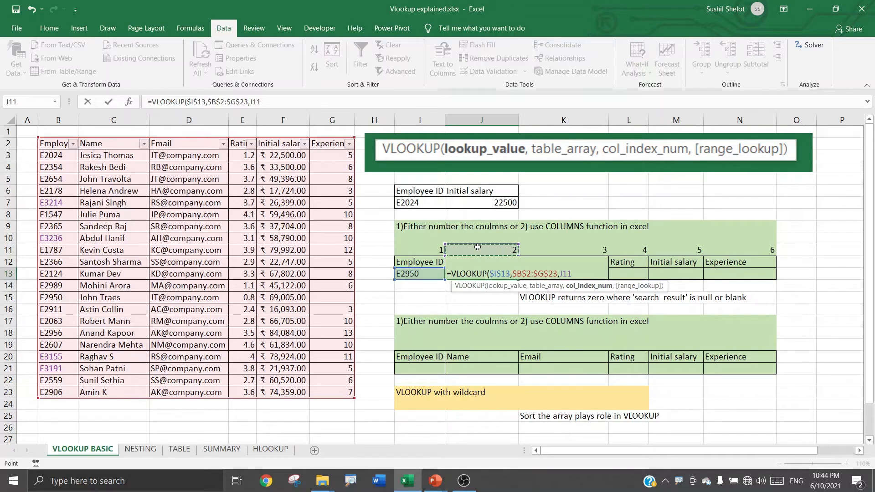
pyautogui.write(',')
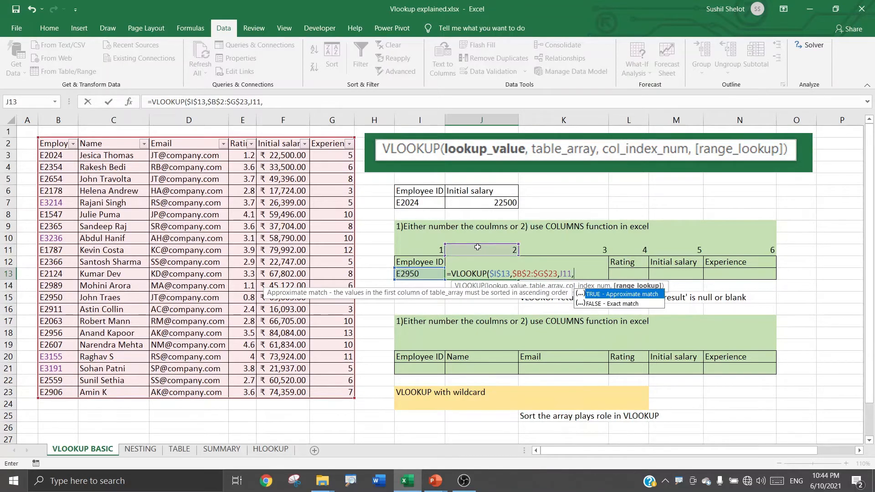
pyautogui.write('0)')
pyautogui.press('Return')
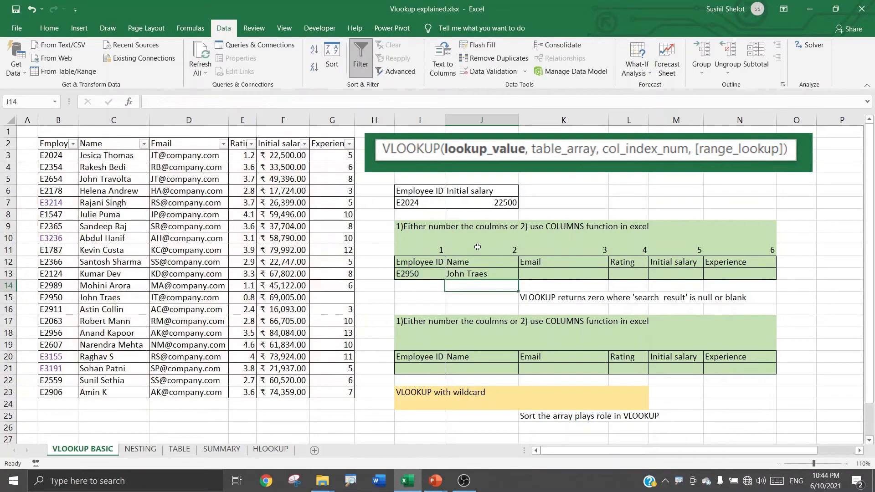
# Fill the J13 formula across to N13 and inspect the copied formulas in L13, M13 and N13
pyautogui.click(481, 276)
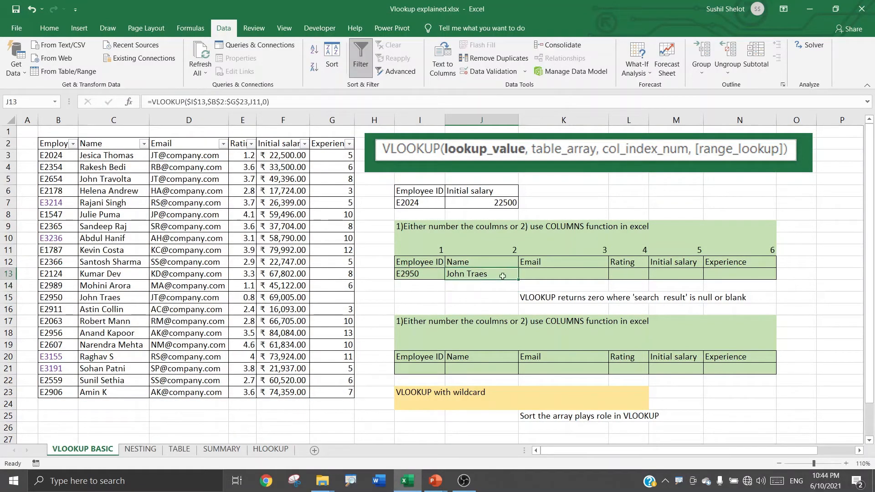
pyautogui.moveTo(520, 279); pyautogui.dragTo(759, 283)
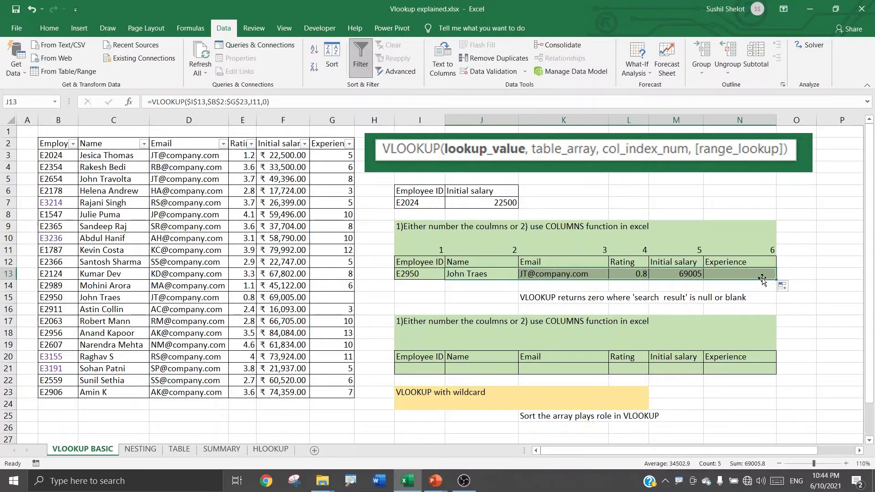
pyautogui.click(635, 271)
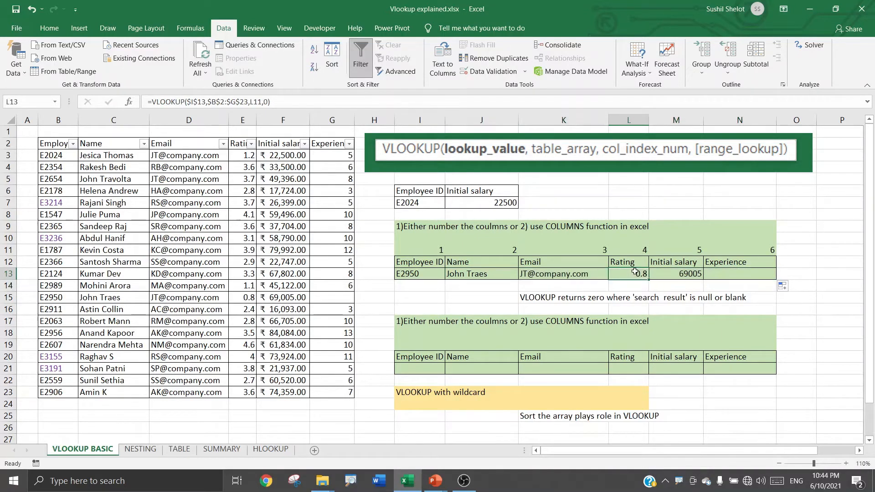
pyautogui.click(684, 276)
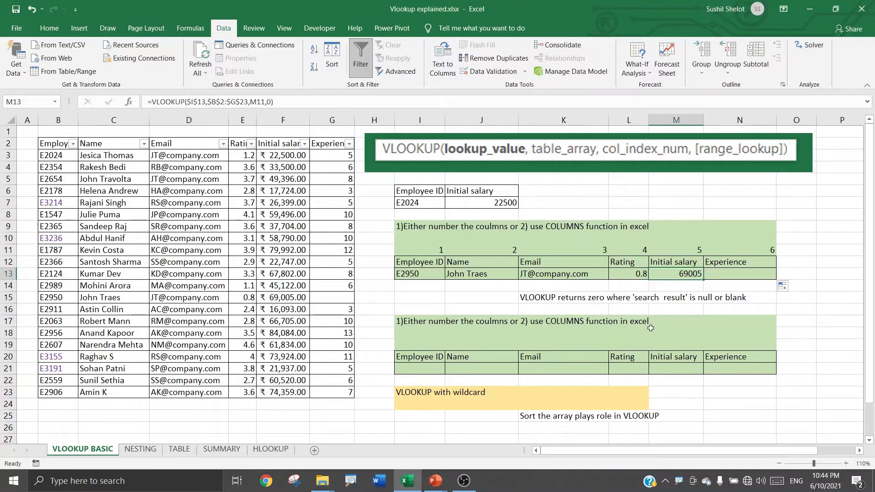
pyautogui.doubleClick(674, 274)
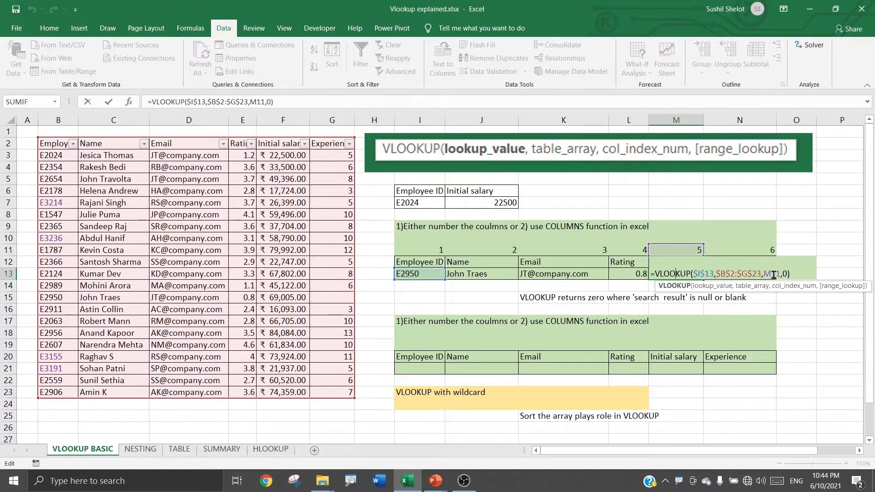
pyautogui.press('Return')
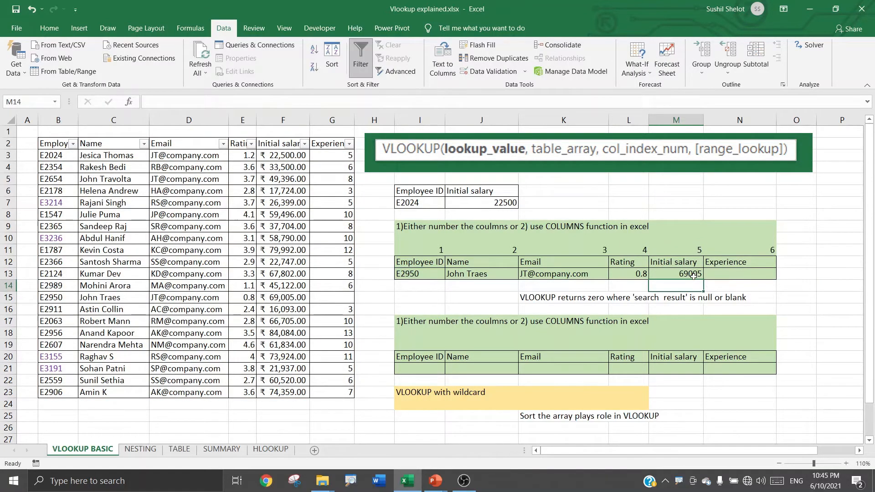
pyautogui.click(725, 274)
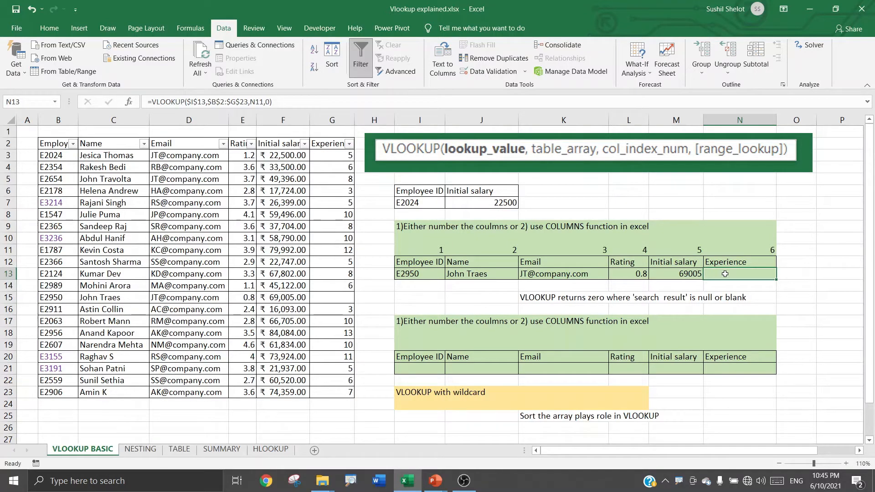
# Fill the M13 formula into N13 again and change the range lookup argument in N13 to 1
pyautogui.click(691, 277)
pyautogui.moveTo(700, 278); pyautogui.dragTo(770, 281)
pyautogui.click(759, 270)
pyautogui.doubleClick(268, 101)
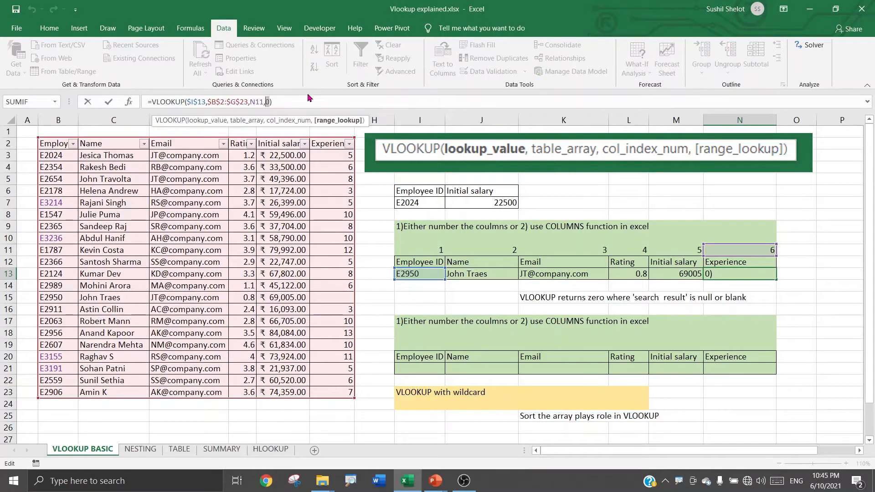
pyautogui.press('BackSpace')
pyautogui.press('Return')
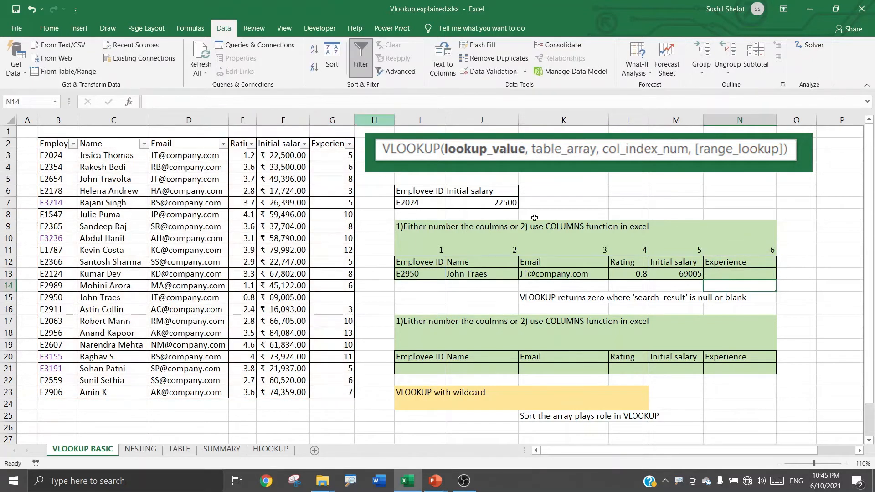
pyautogui.click(730, 271)
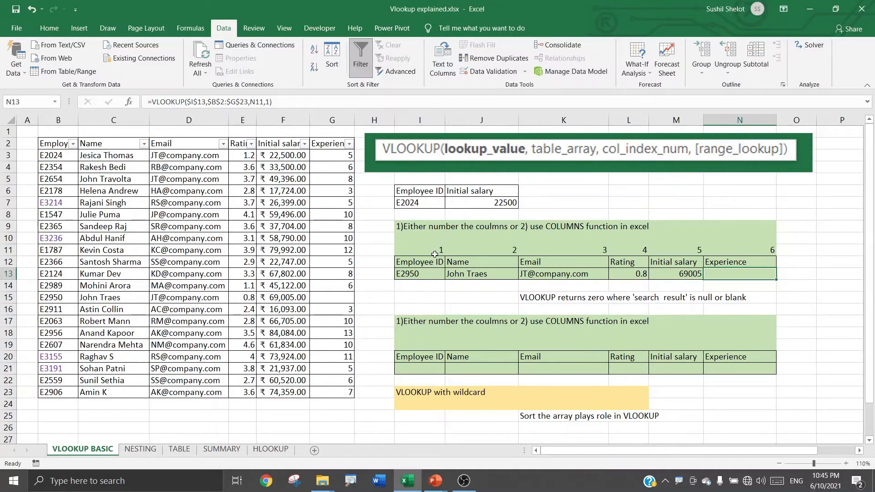
# Try hiding the column numbers in I11:N11 with a light font colour, and undo the change
pyautogui.moveTo(415, 249); pyautogui.dragTo(739, 248)
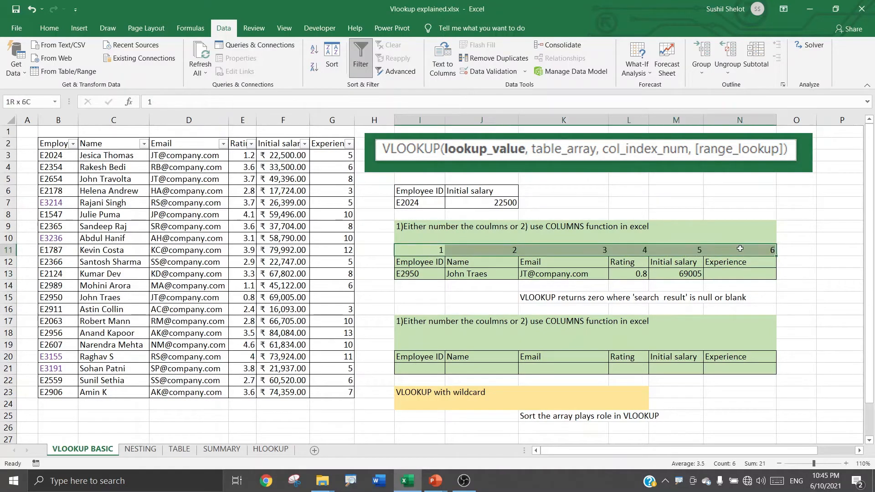
pyautogui.click(49, 28)
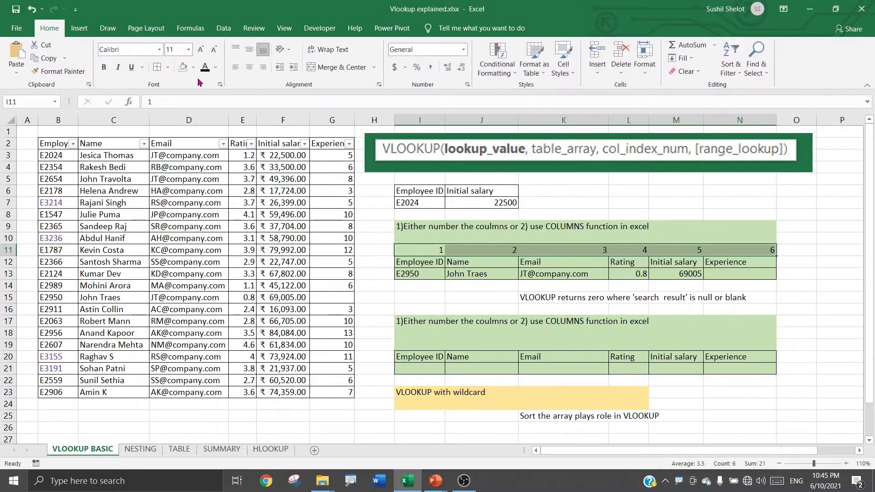
pyautogui.click(216, 67)
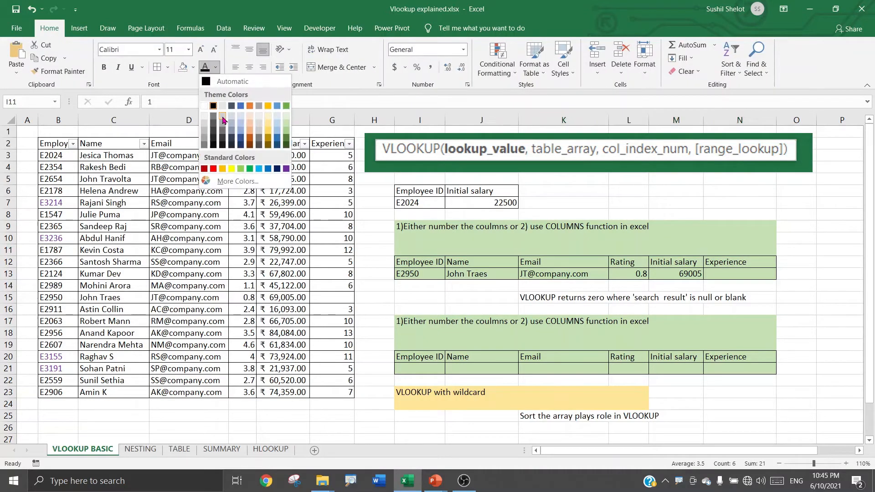
pyautogui.click(222, 119)
pyautogui.click(820, 298)
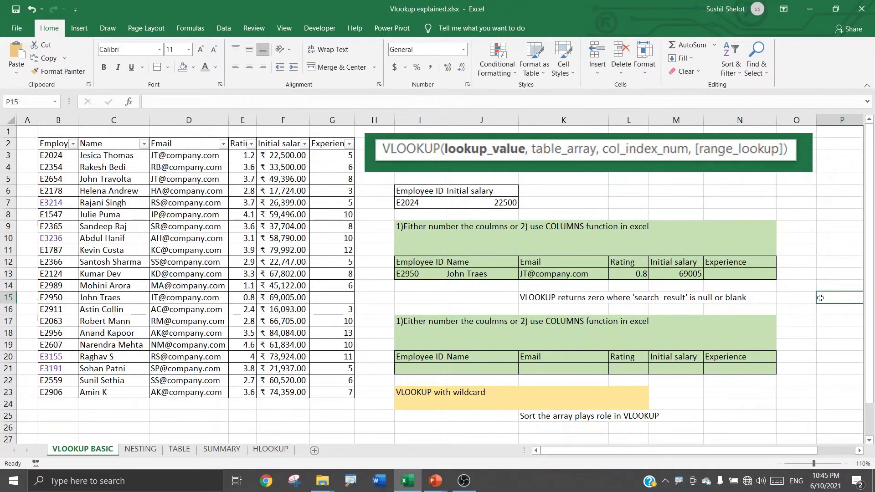
pyautogui.hotkey('ctrl', 'z')
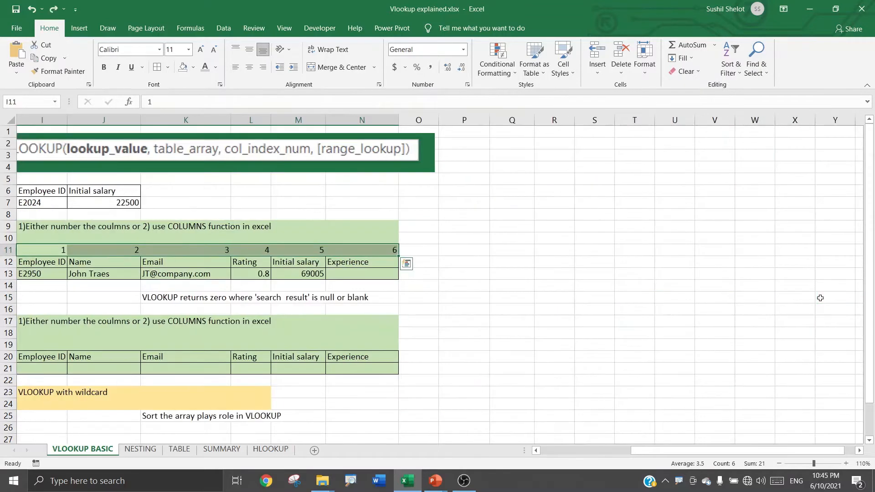
pyautogui.moveTo(745, 454); pyautogui.dragTo(608, 464)
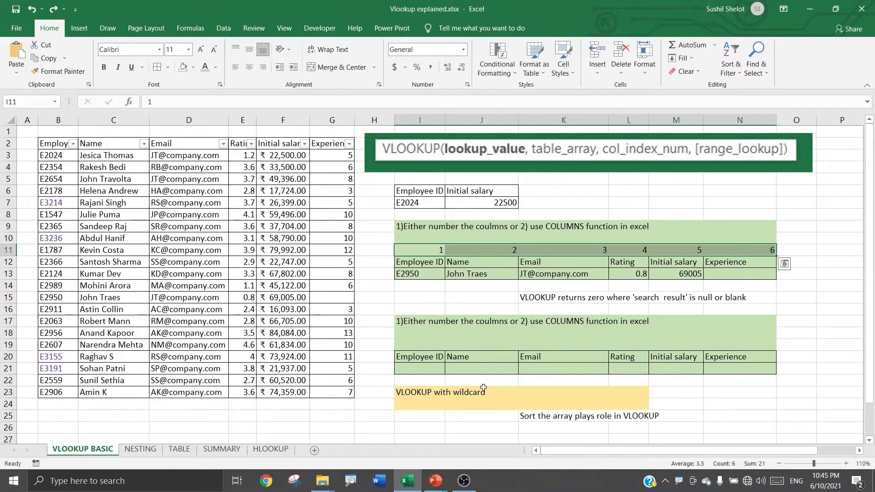
# Enter the first listed employee's ID in I21 and begin a VLOOKUP in J21 with the absolute lookup value $I$21
pyautogui.click(428, 368)
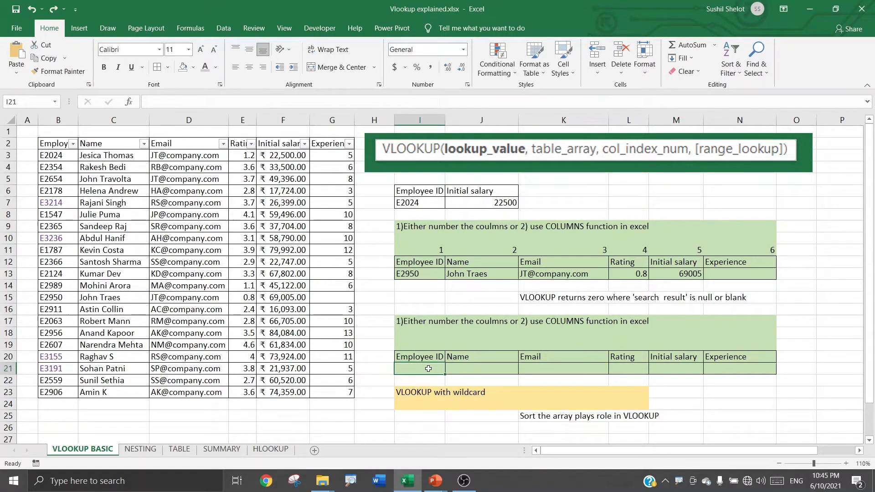
pyautogui.write('E2024')
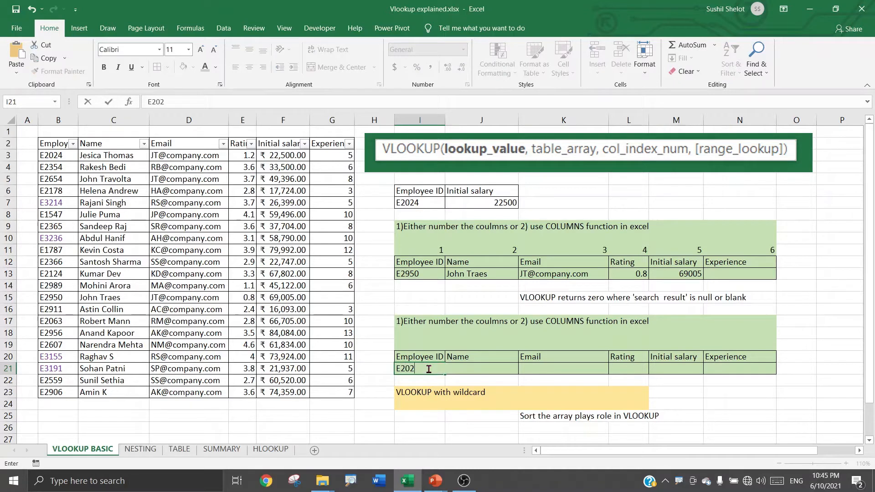
pyautogui.click(486, 369)
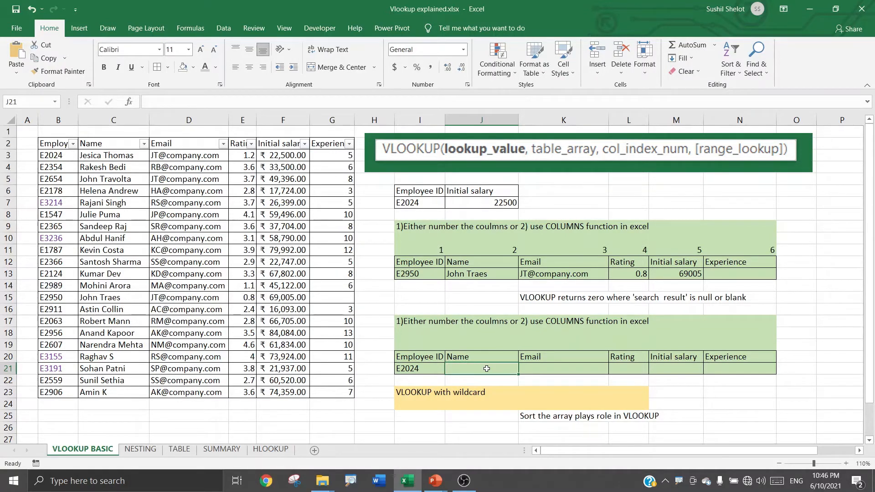
pyautogui.write('=')
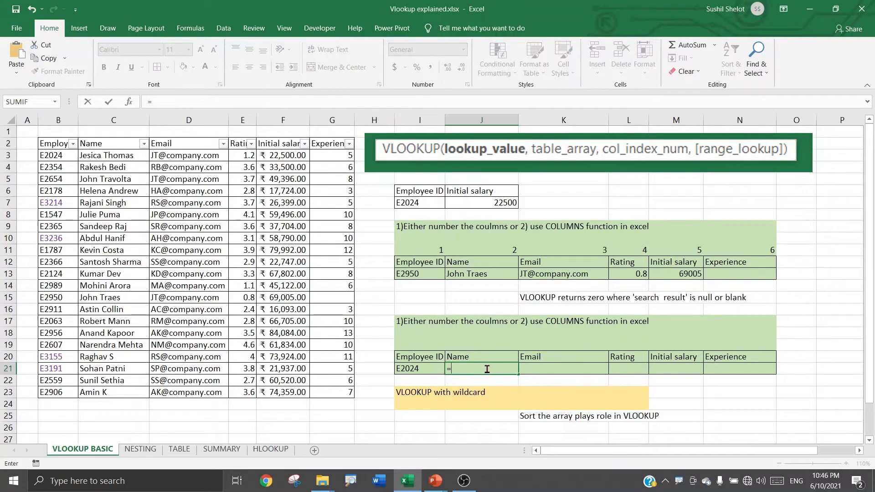
pyautogui.write('vloo')
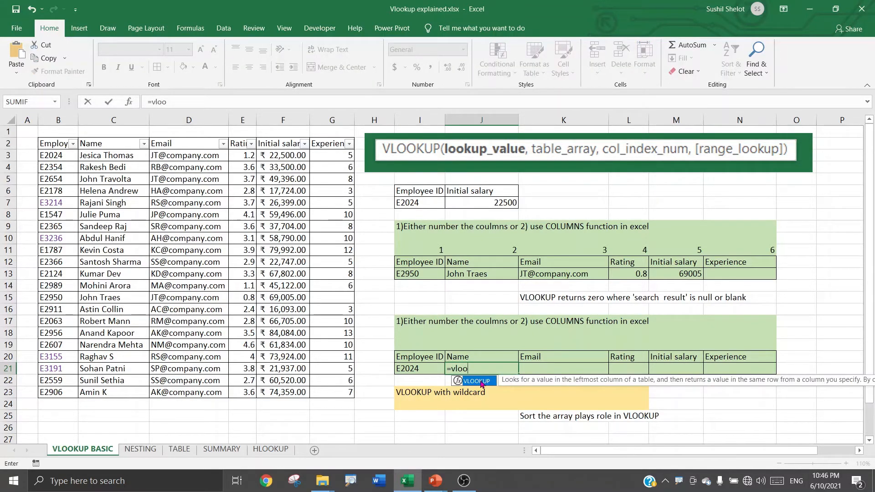
pyautogui.doubleClick(482, 381)
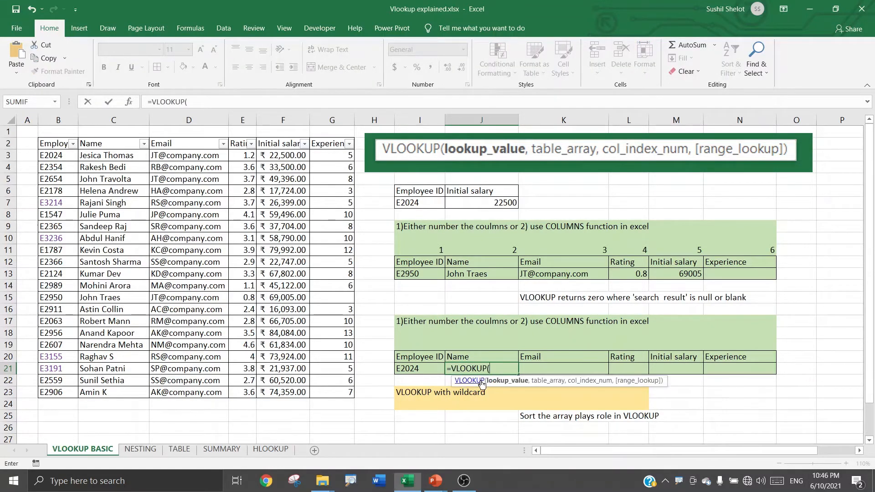
pyautogui.click(423, 370)
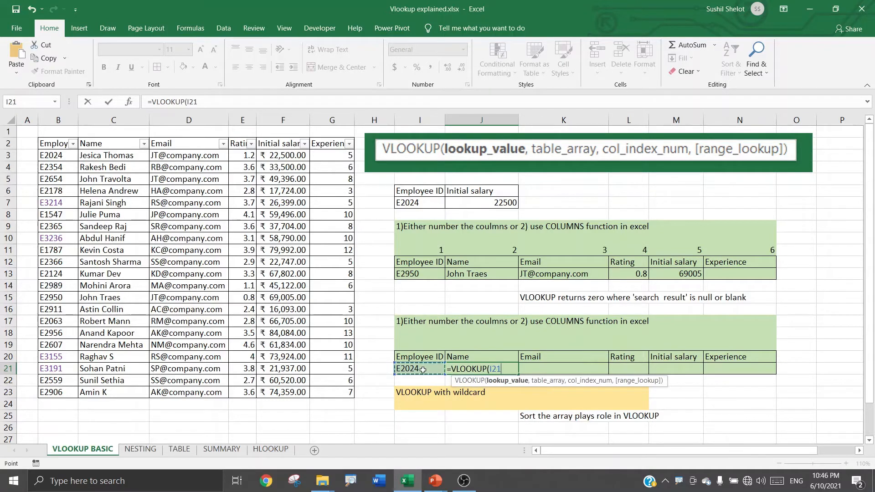
pyautogui.press('F4')
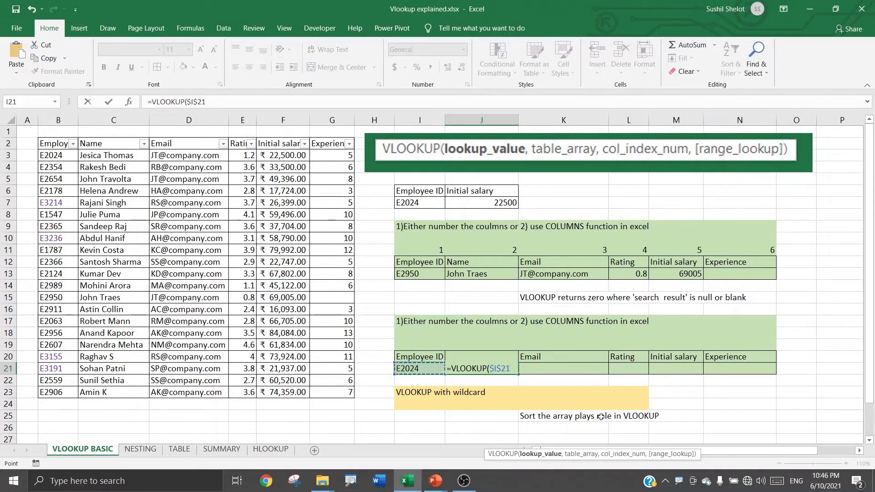
pyautogui.write(',')
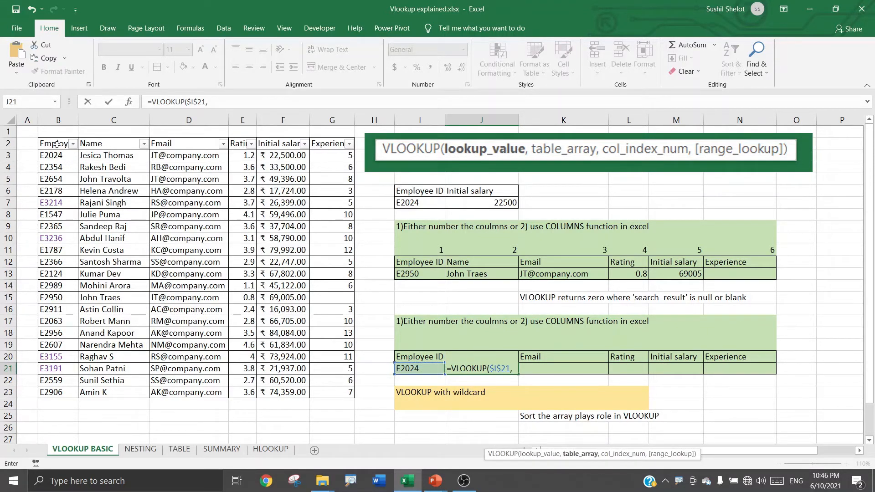
# Add the table array $B$2:$G$23 to the J21 formula and begin its column index as COLUMNS over B2:C2
pyautogui.moveTo(57, 144); pyautogui.dragTo(331, 390)
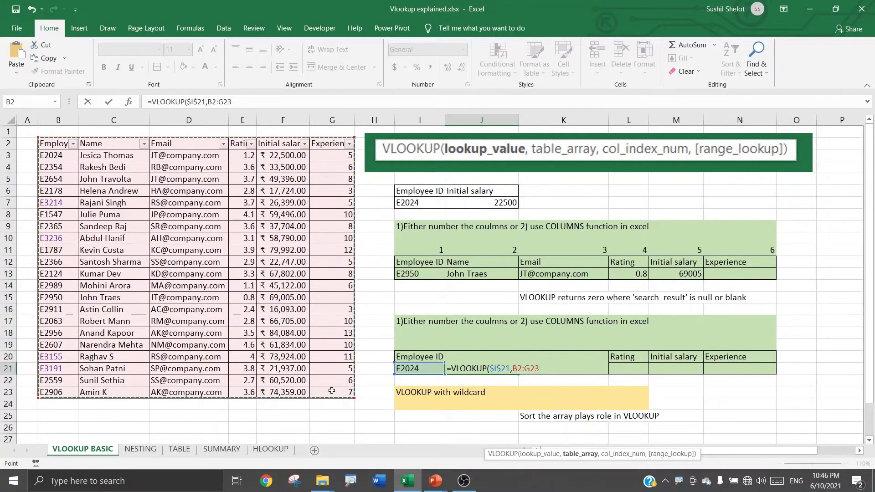
pyautogui.press('F4')
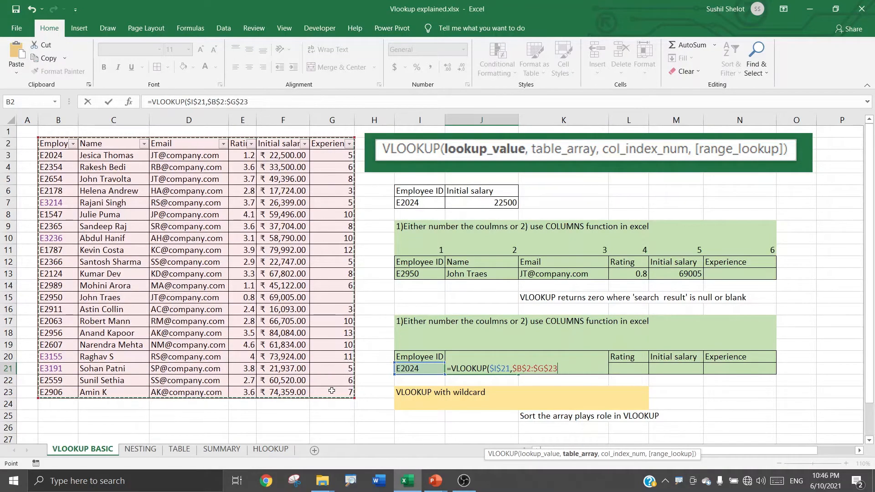
pyautogui.write(',')
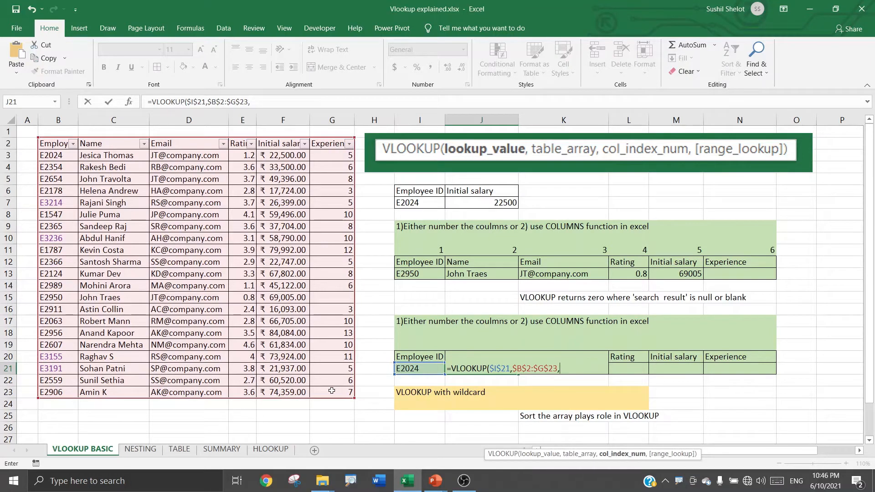
pyautogui.write('cou')
pyautogui.press('BackSpace')
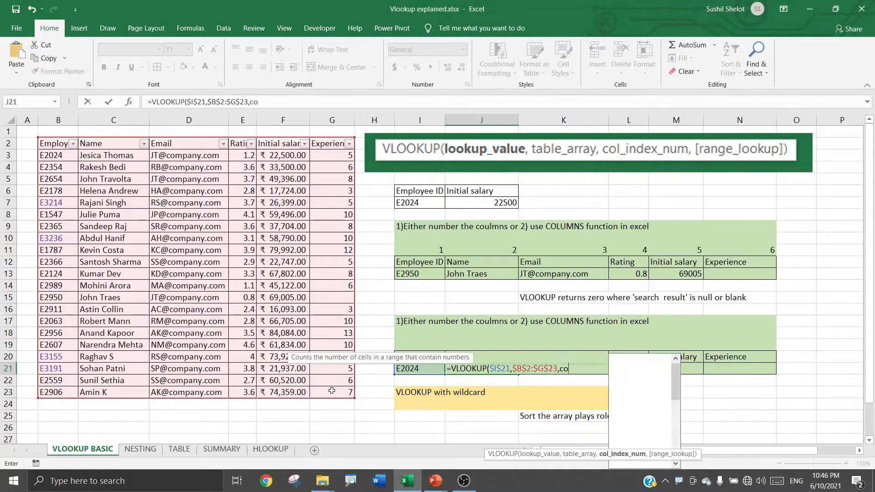
pyautogui.write('lumns')
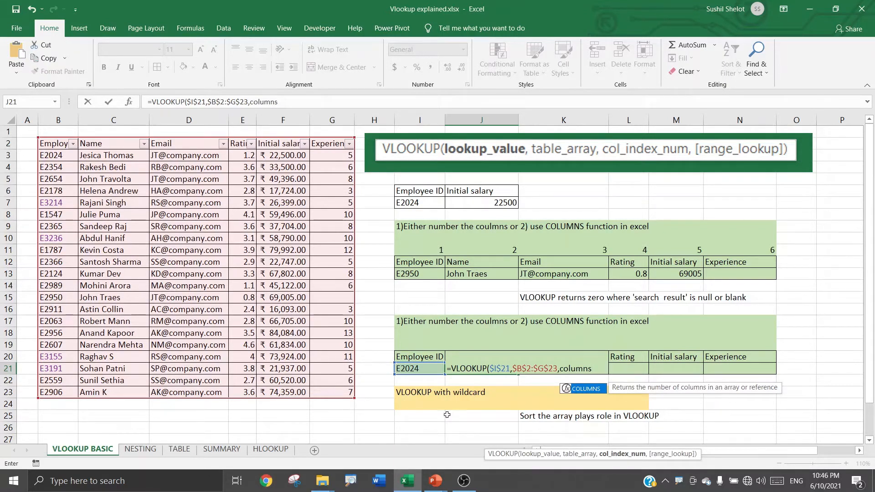
pyautogui.doubleClick(581, 391)
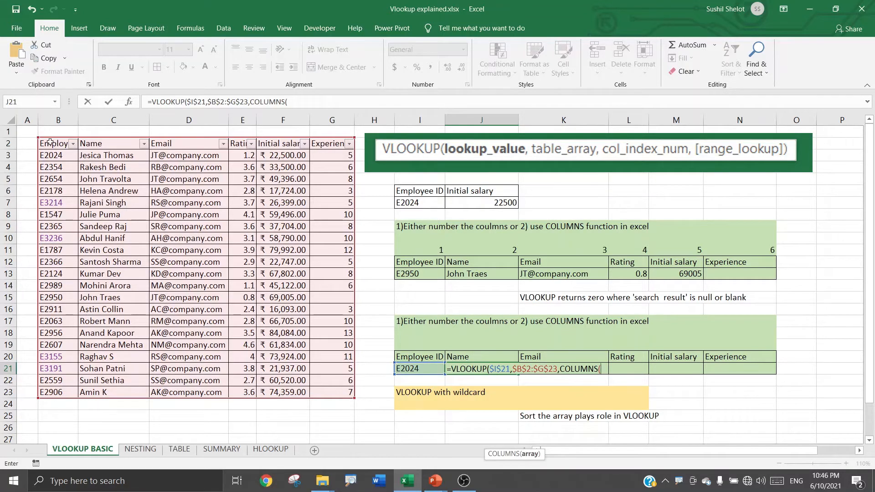
pyautogui.moveTo(50, 143); pyautogui.dragTo(103, 148)
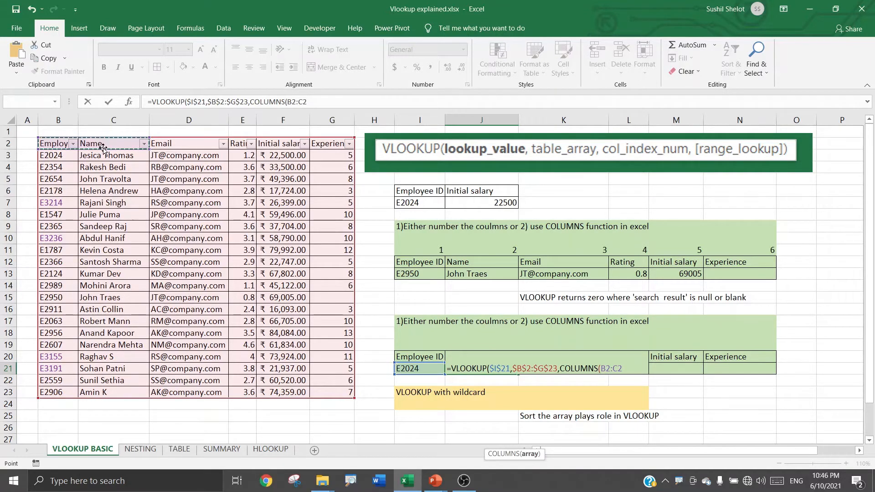
# Anchor the column index as COLUMNS($B$2:C2) and complete the J21 VLOOKUP with range lookup 0
pyautogui.click(606, 368)
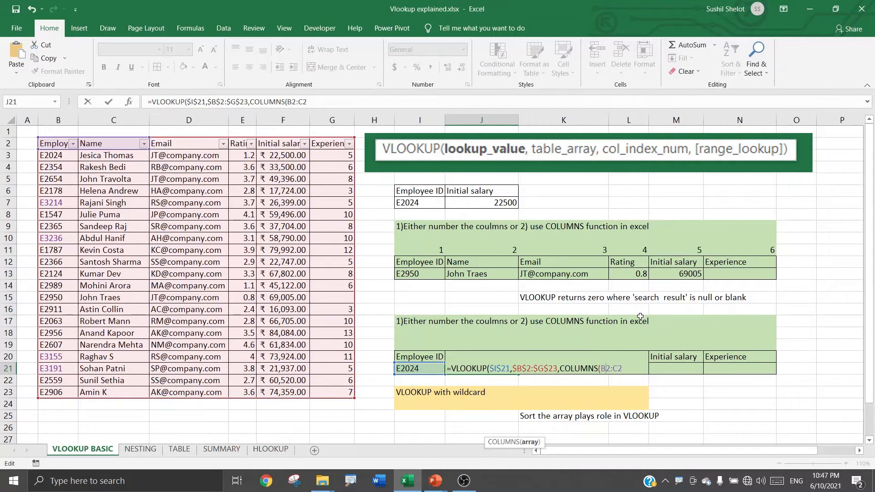
pyautogui.press('F4')
pyautogui.click(635, 367)
pyautogui.write(')')
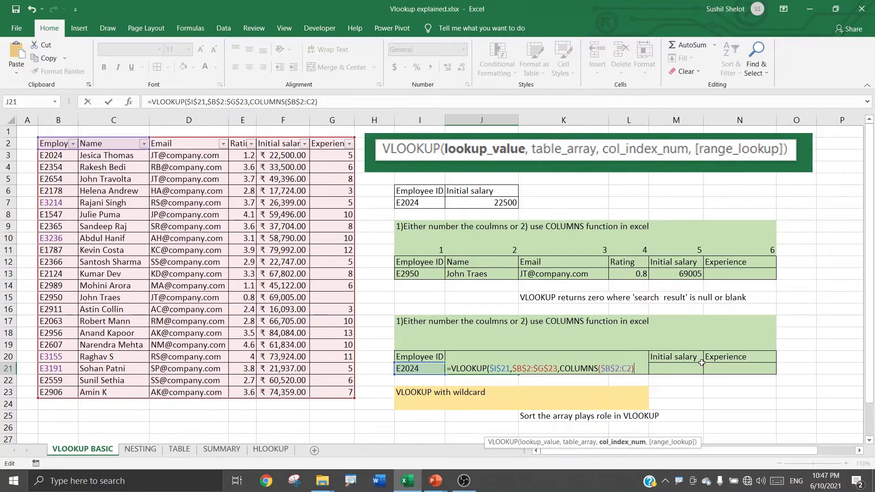
pyautogui.write(',0')
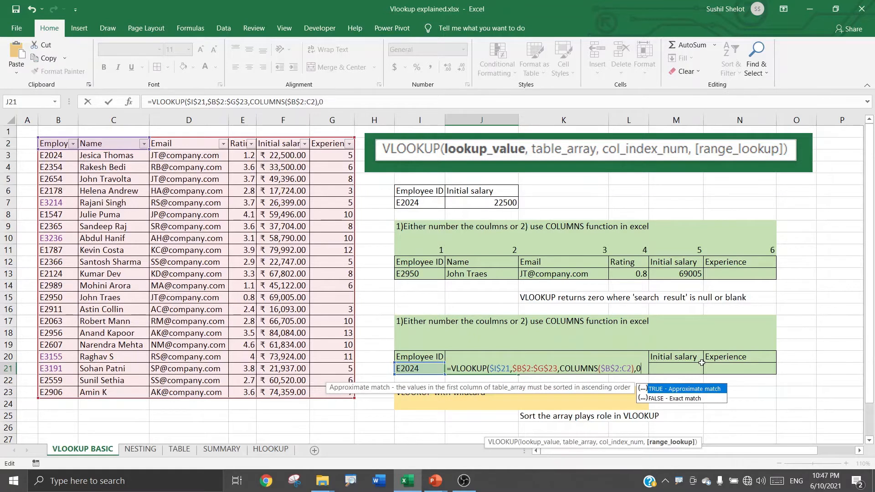
pyautogui.write(')')
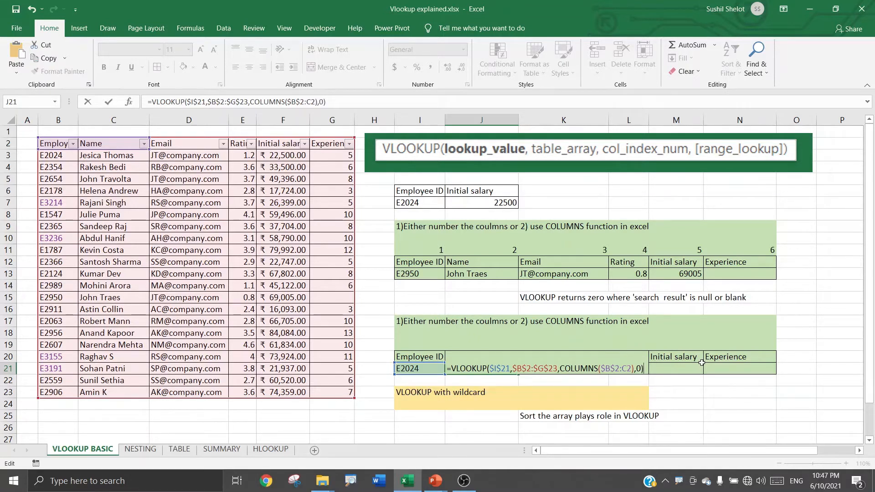
pyautogui.press('Return')
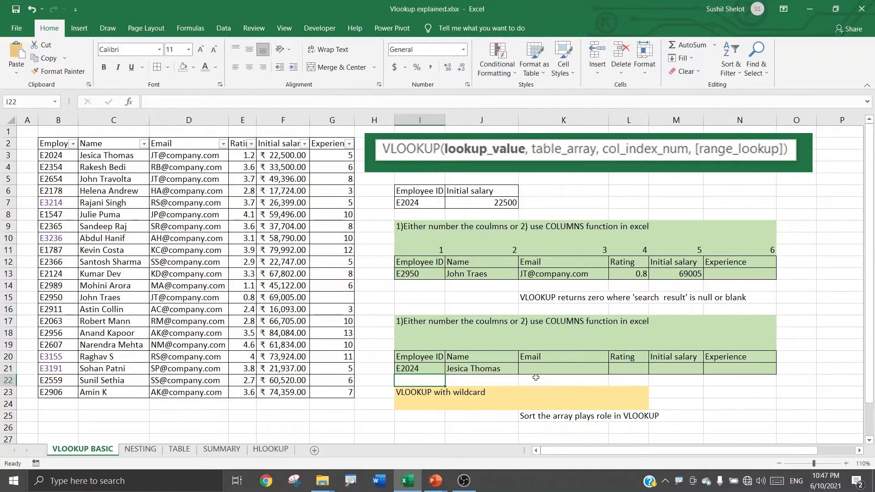
# Fill the J21 formula across the second lookup table to N21
pyautogui.click(499, 366)
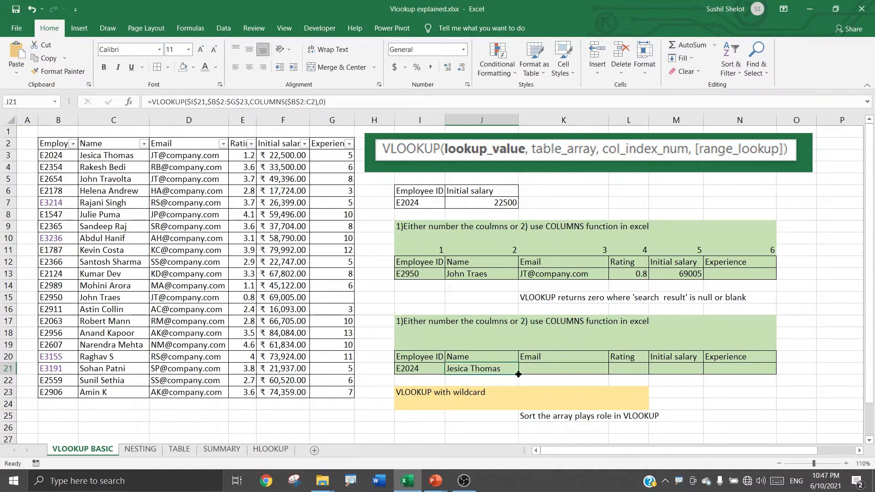
pyautogui.moveTo(518, 374); pyautogui.dragTo(762, 374)
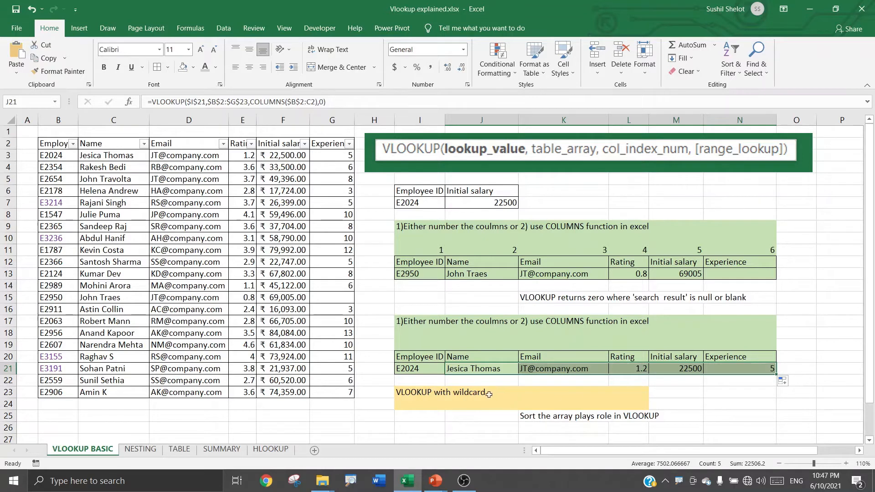
pyautogui.click(749, 383)
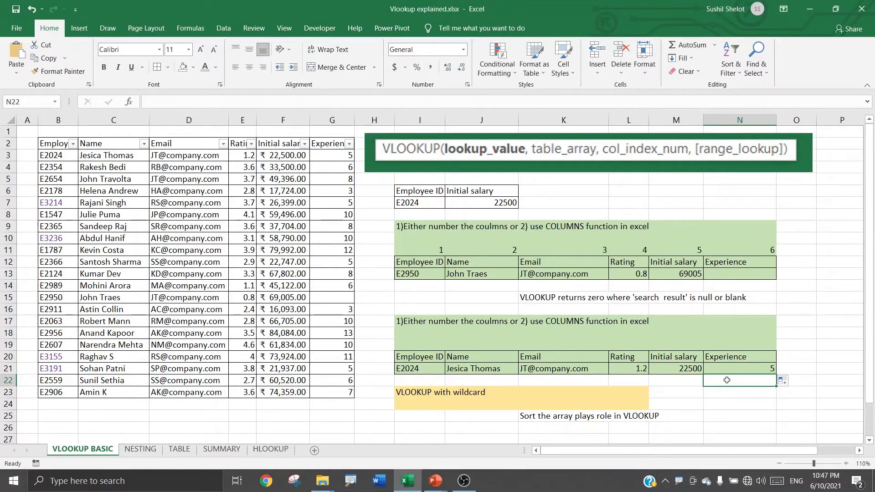
# Begin a VLOOKUP in I24 with the wildcard lookup value "E3*"
pyautogui.click(432, 405)
pyautogui.write('=vl')
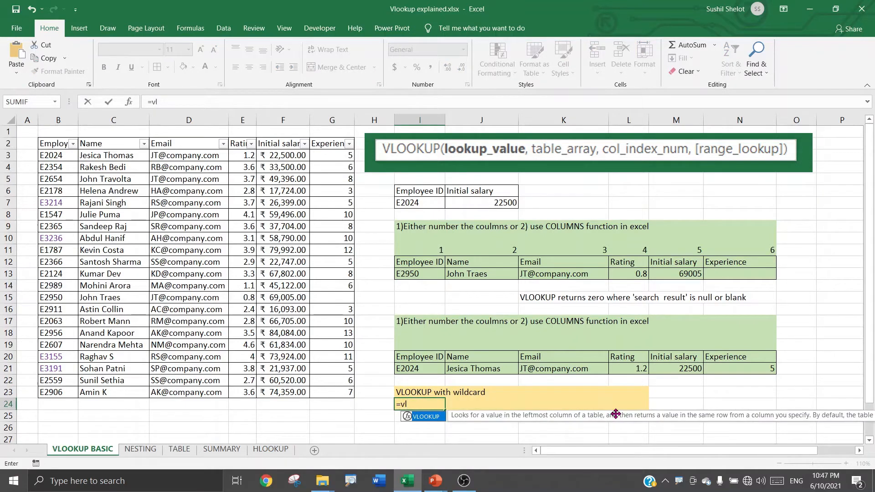
pyautogui.doubleClick(433, 417)
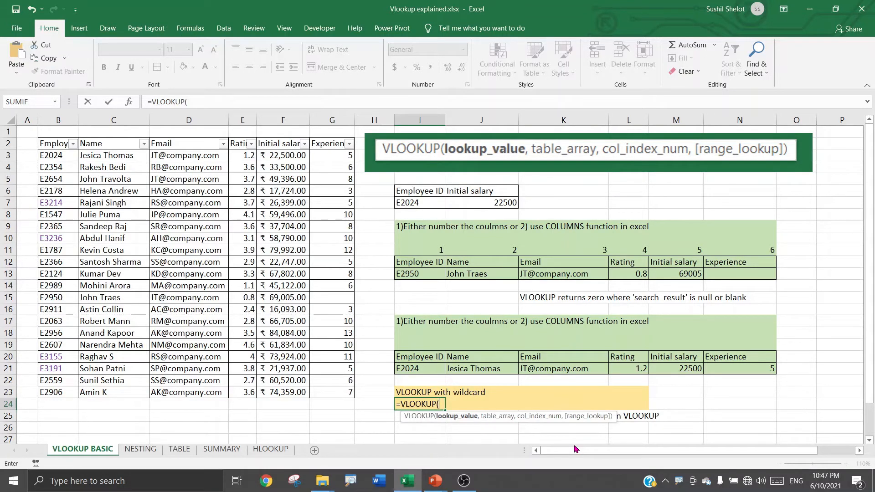
pyautogui.write('"E3*"')
pyautogui.write(',')
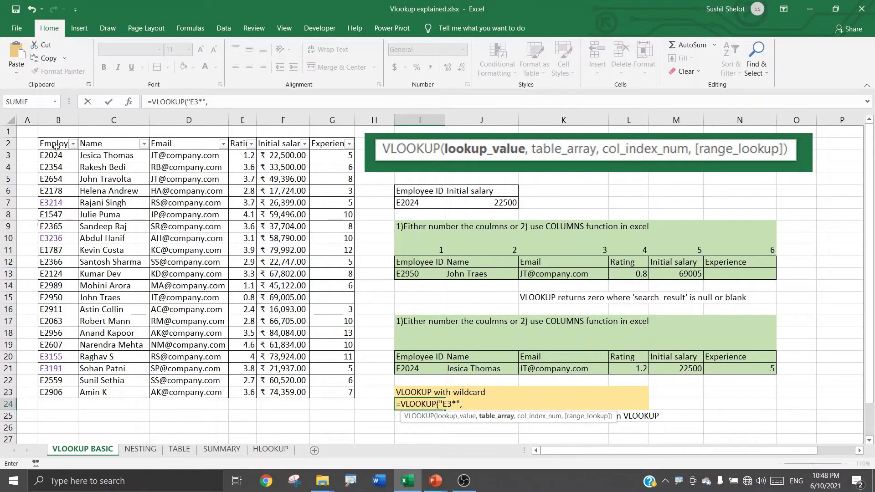
# Complete the I24 VLOOKUP with table array $B$2:$G$23, column index 1 and range lookup 0
pyautogui.moveTo(56, 146); pyautogui.dragTo(335, 387)
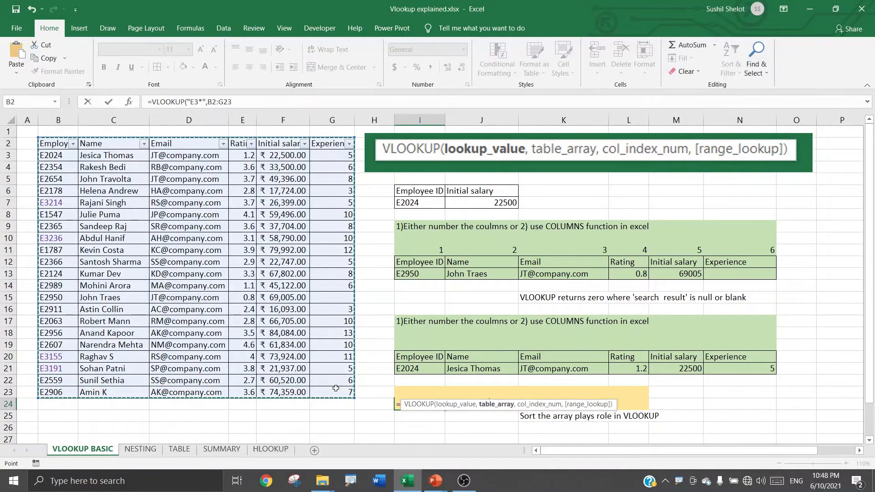
pyautogui.press('F4')
pyautogui.write(',')
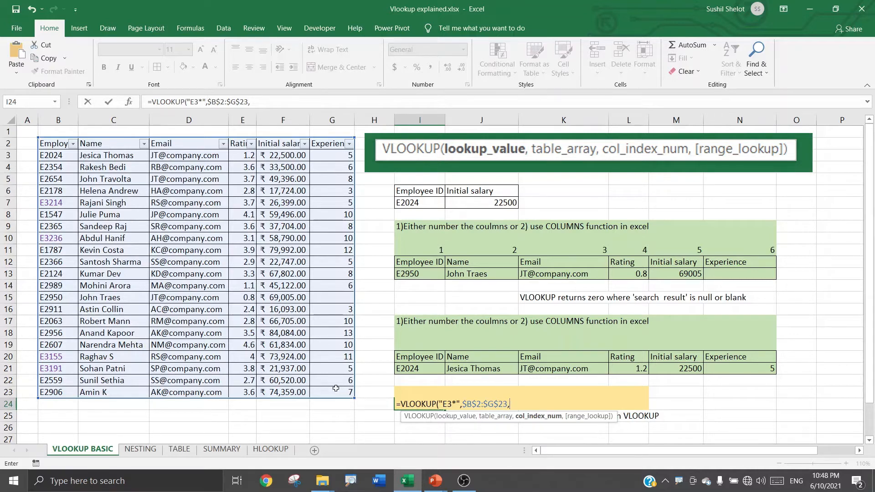
pyautogui.write('1,0)')
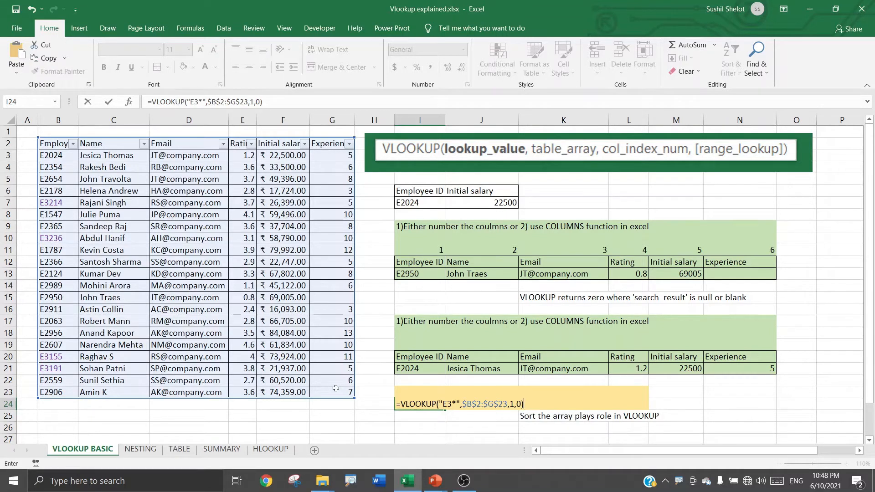
pyautogui.press('Return')
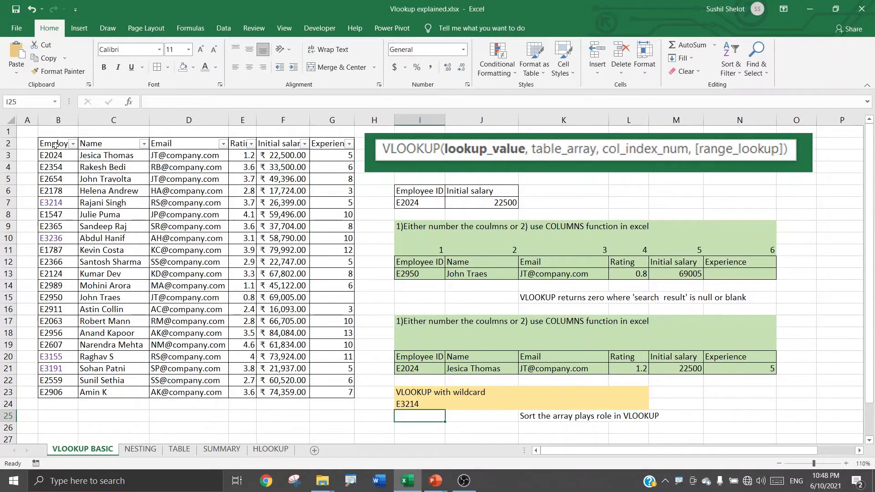
# Locate the first Employee ID starting with E3, sort the table by Employee ID from A to Z, and check the wildcard lookup in I24
pyautogui.moveTo(55, 145); pyautogui.dragTo(56, 199)
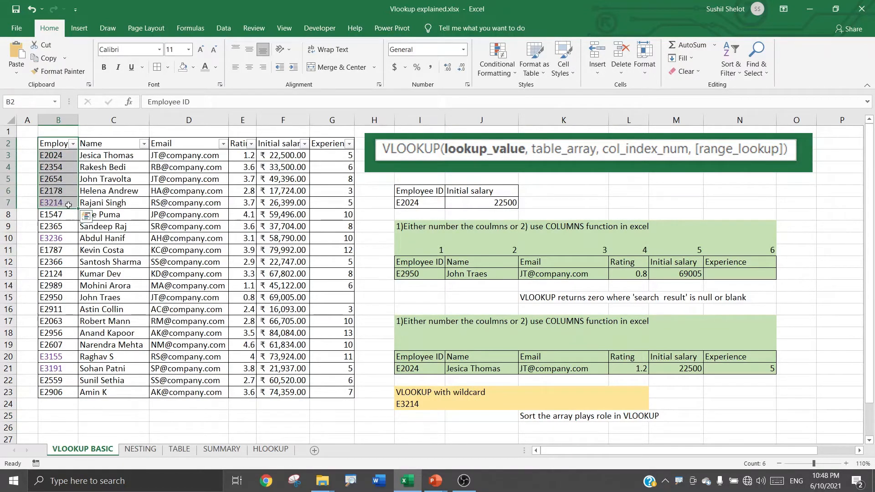
pyautogui.click(69, 204)
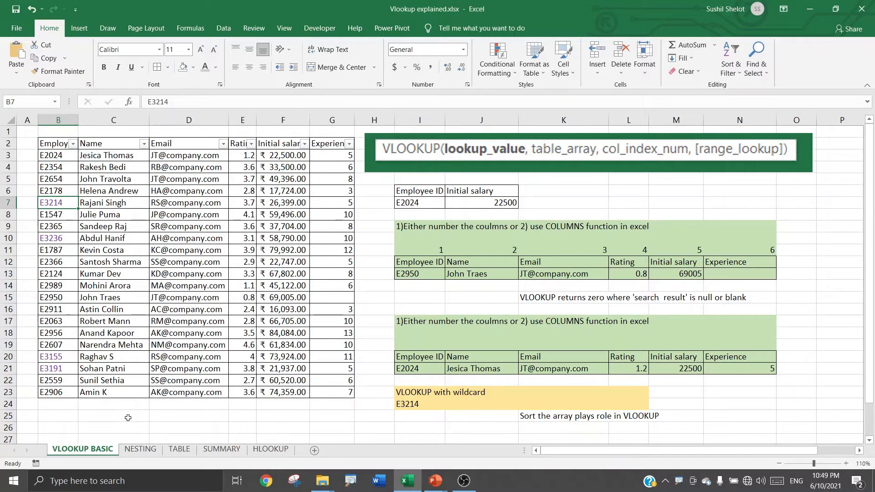
pyautogui.click(73, 144)
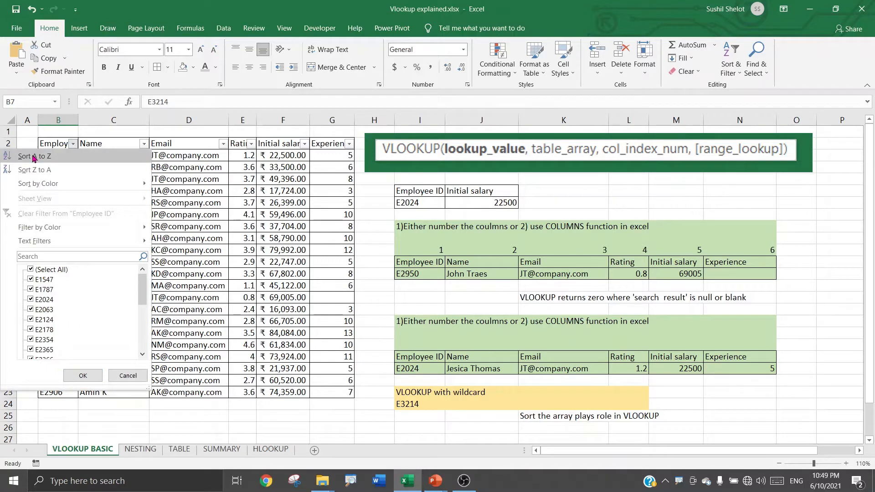
pyautogui.click(34, 157)
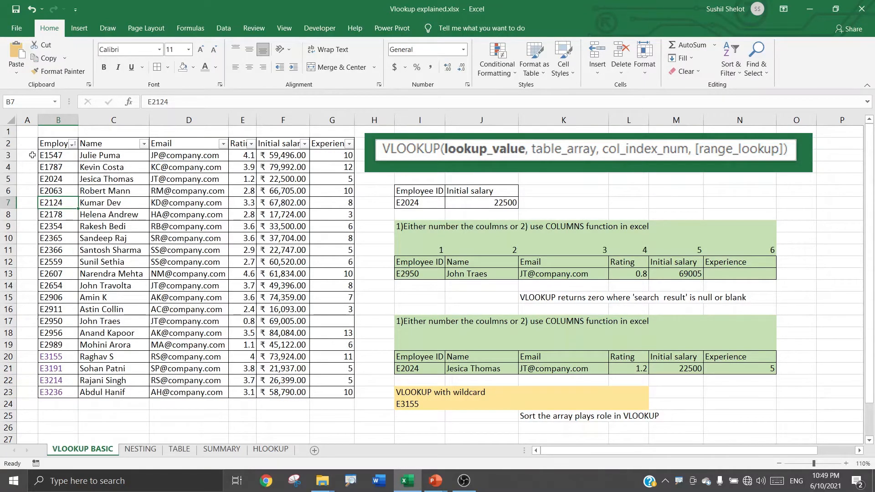
pyautogui.click(403, 402)
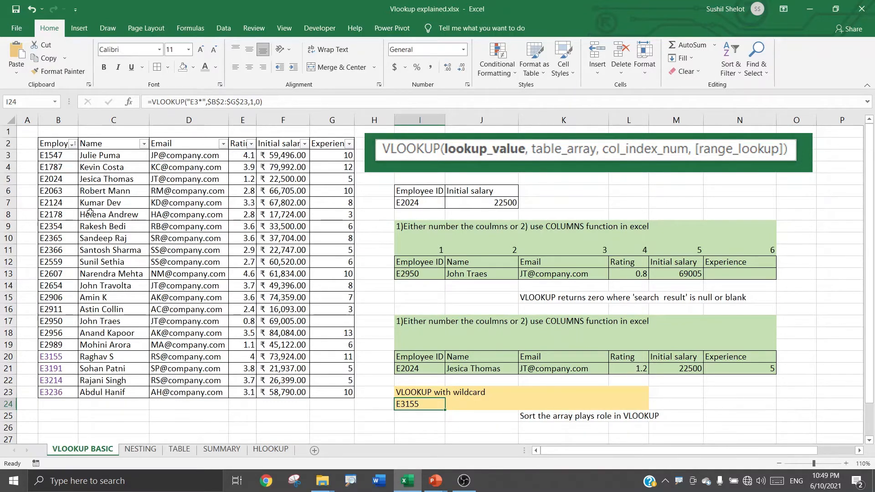
# Sort the table by Employee ID from Z to A and compare its first ID with the wildcard lookup in I24
pyautogui.click(72, 145)
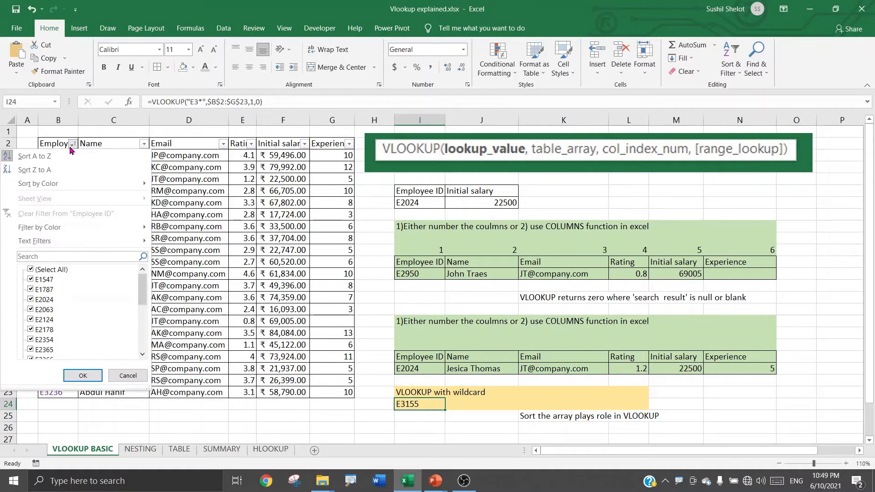
pyautogui.click(53, 171)
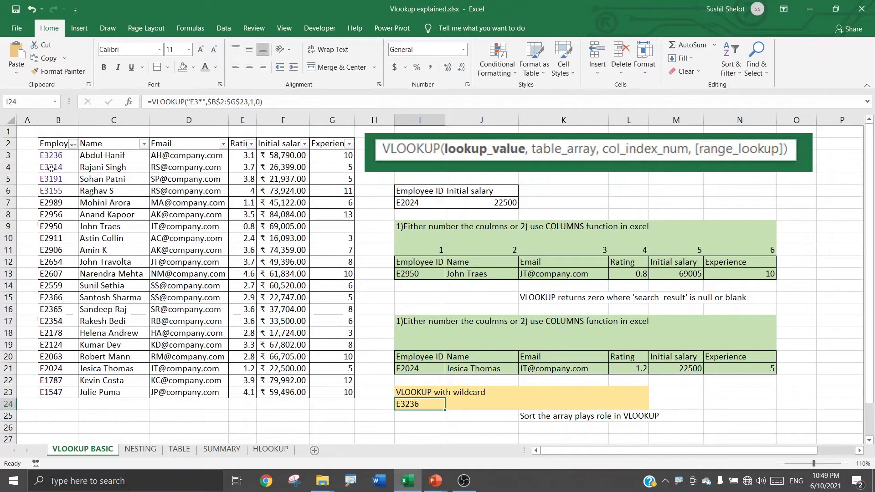
pyautogui.click(56, 156)
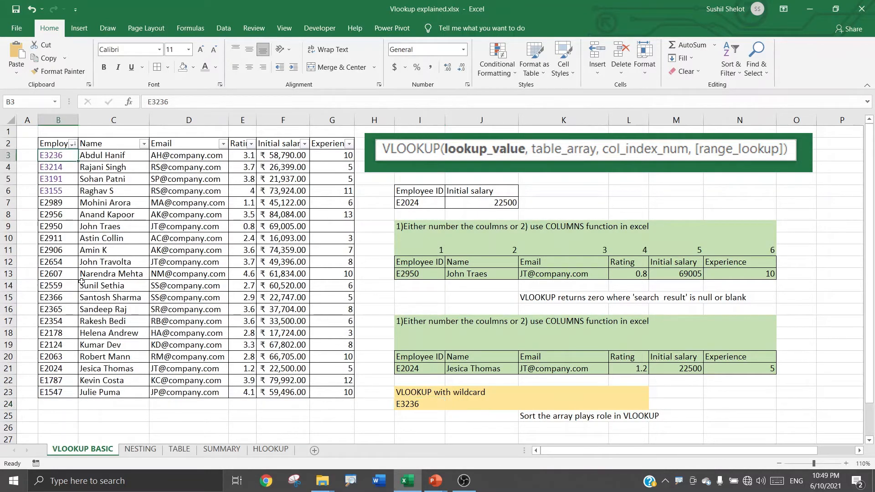
pyautogui.click(414, 405)
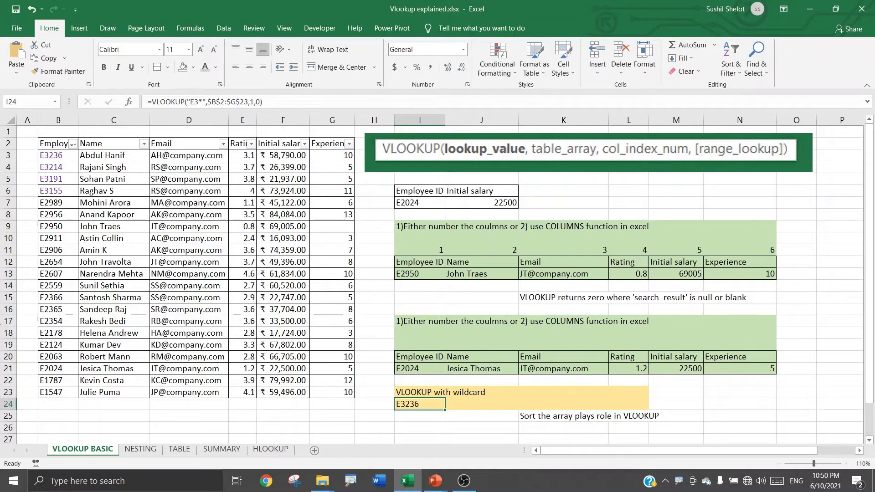
# Undo both Employee ID sorts to restore the employee table's original order
pyautogui.hotkey('ctrl', 'z')
pyautogui.hotkey('ctrl', 'z')
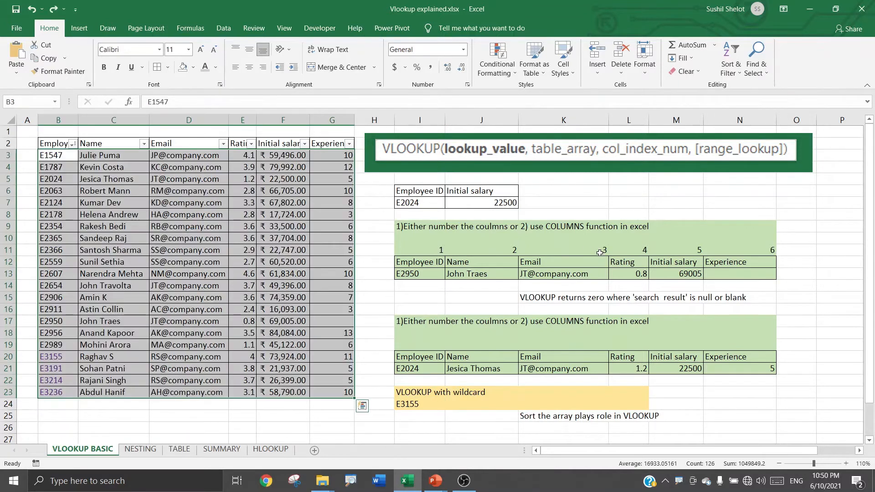
pyautogui.click(241, 404)
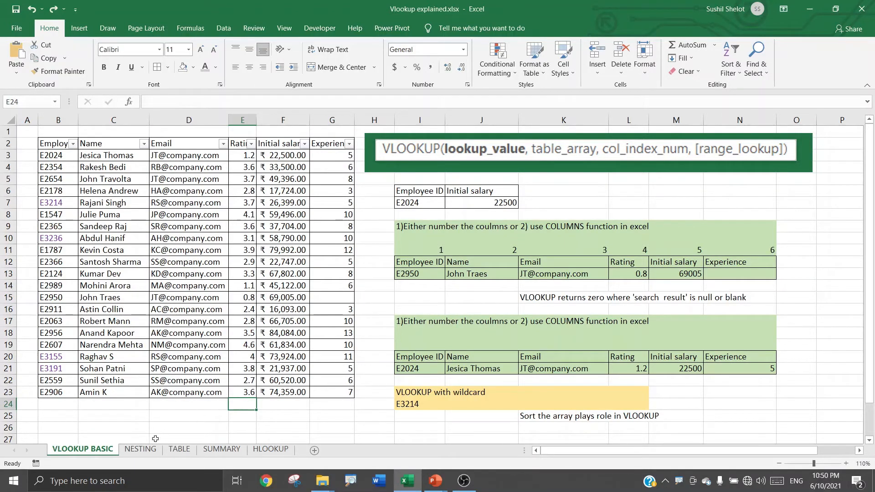
# Compare the Employee ID and Experience columns on the NESTING and VLOOKUP BASIC sheets, and examine the Increment and Revised salary headers on NESTING
pyautogui.click(141, 450)
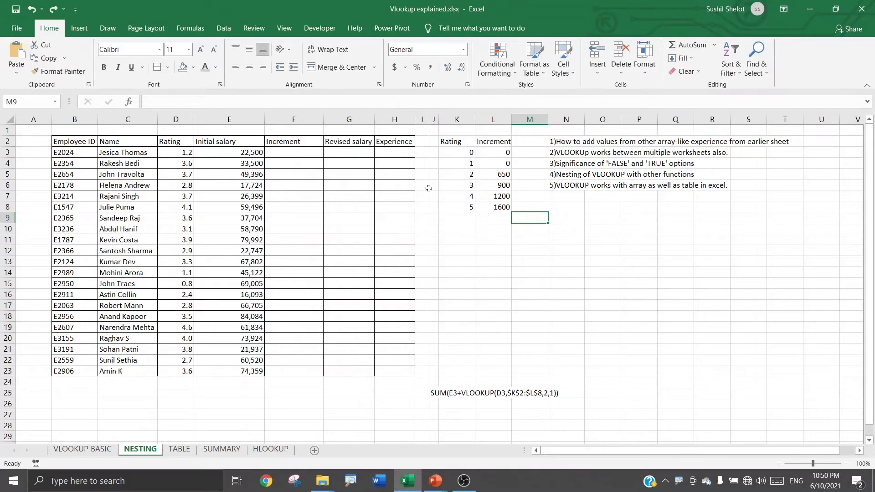
pyautogui.click(402, 119)
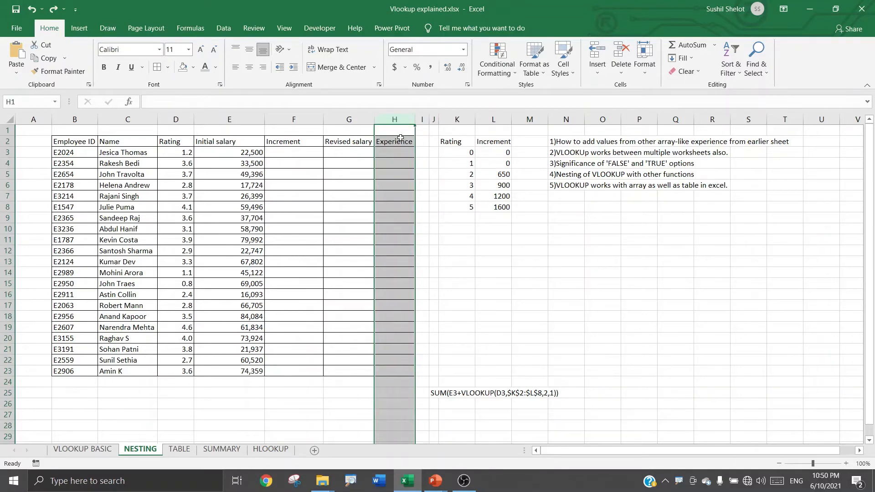
pyautogui.click(400, 140)
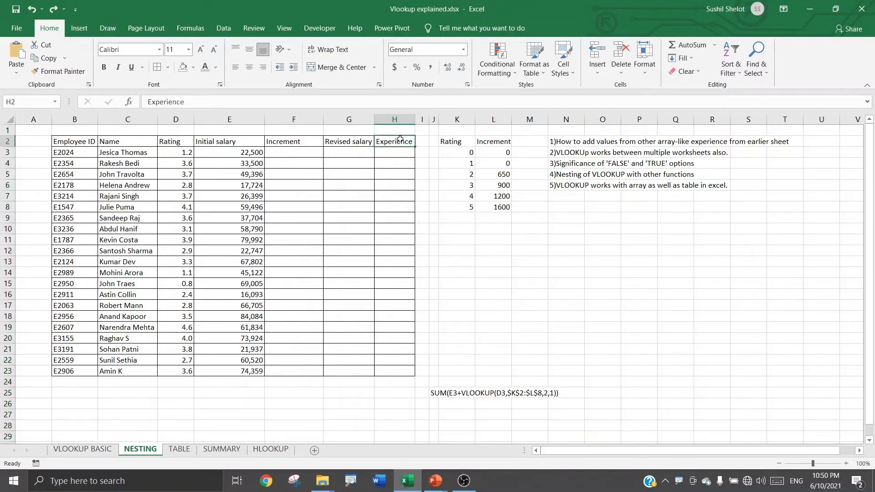
pyautogui.moveTo(78, 144); pyautogui.dragTo(60, 370)
pyautogui.click(97, 451)
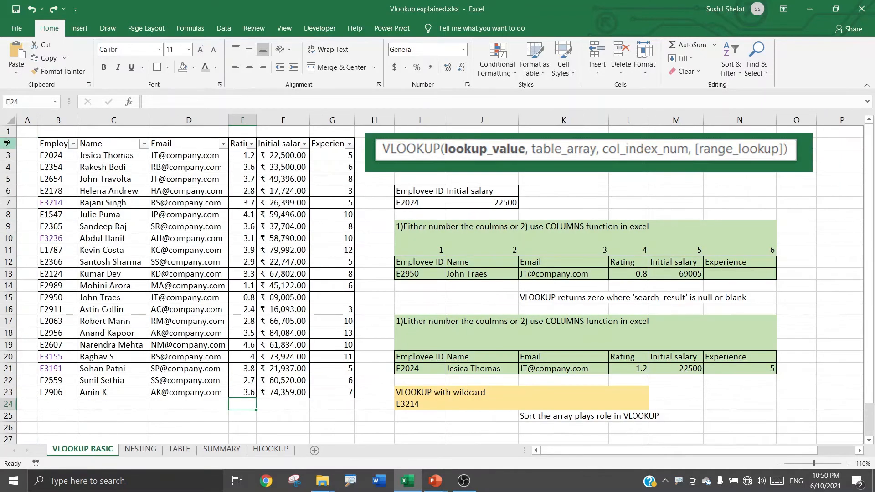
pyautogui.moveTo(49, 142); pyautogui.dragTo(62, 389)
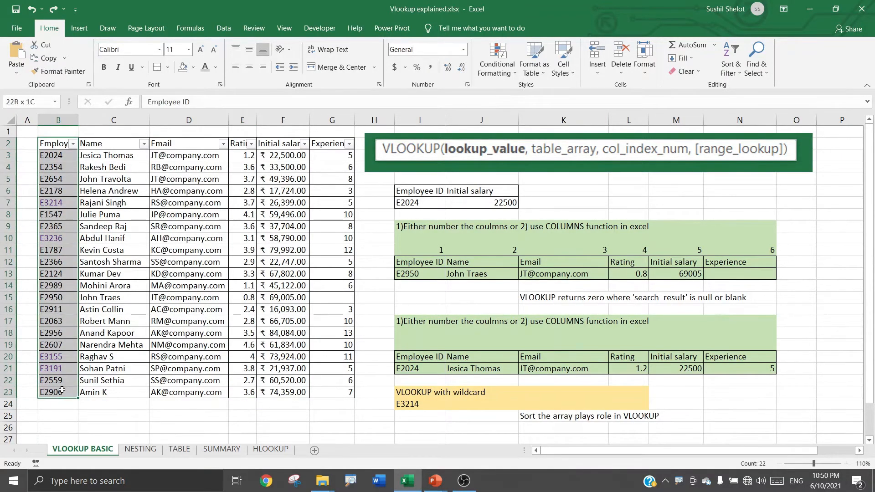
pyautogui.moveTo(327, 144); pyautogui.dragTo(330, 394)
pyautogui.click(141, 449)
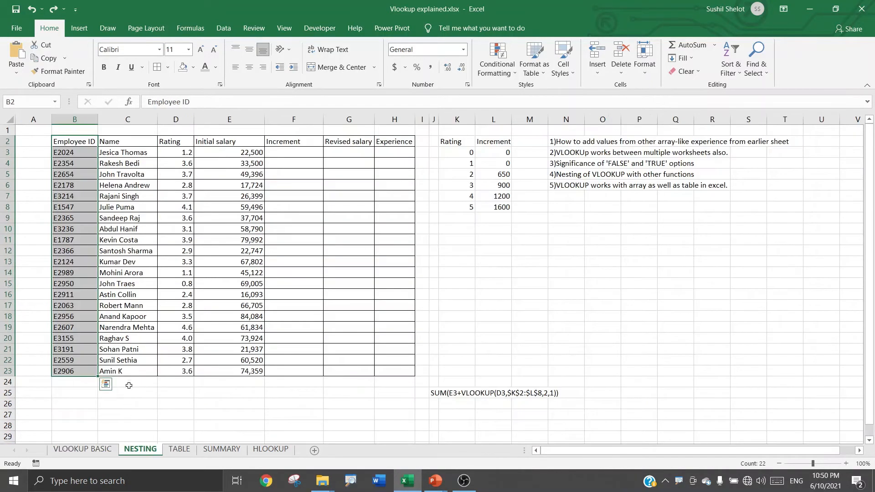
pyautogui.click(282, 250)
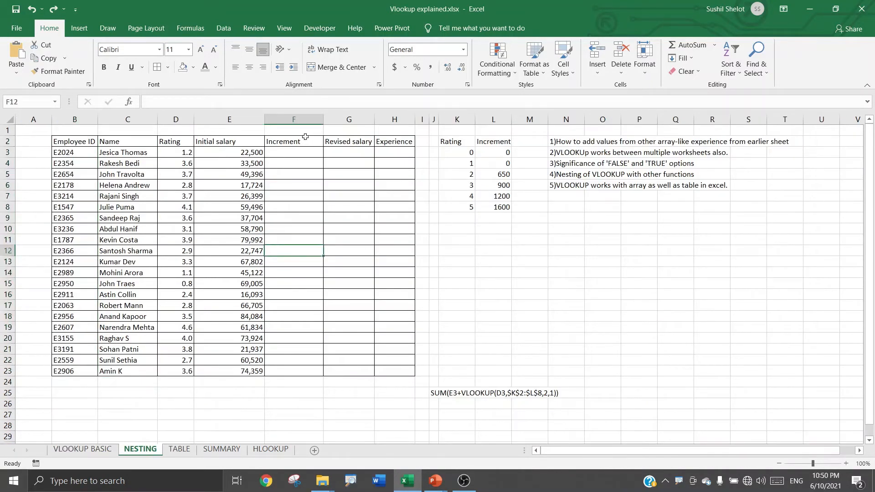
pyautogui.moveTo(305, 137); pyautogui.dragTo(338, 147)
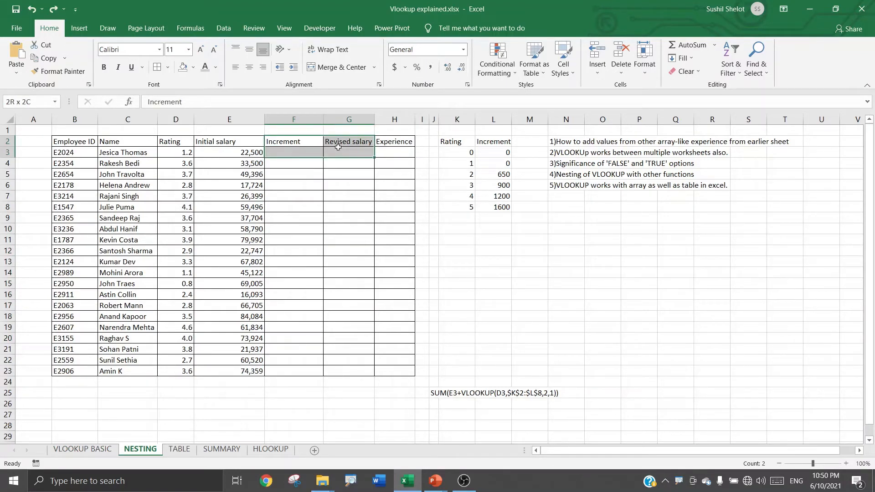
# Begin a VLOOKUP in the first Experience cell, H3, of the NESTING sheet with B3 as the lookup value
pyautogui.click(397, 153)
pyautogui.write('=vloo')
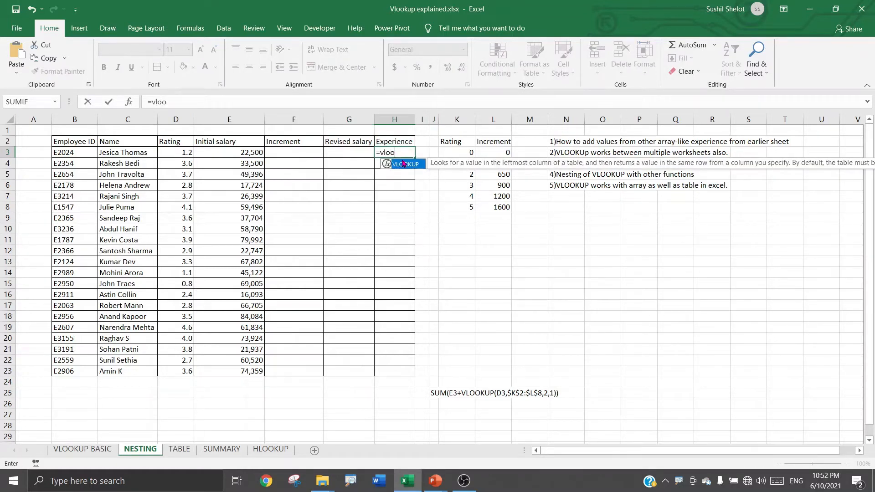
pyautogui.doubleClick(405, 167)
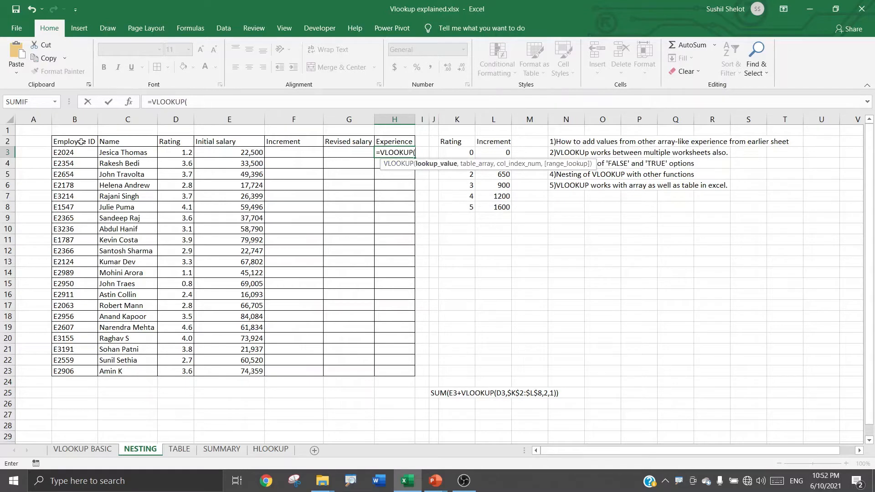
pyautogui.click(85, 156)
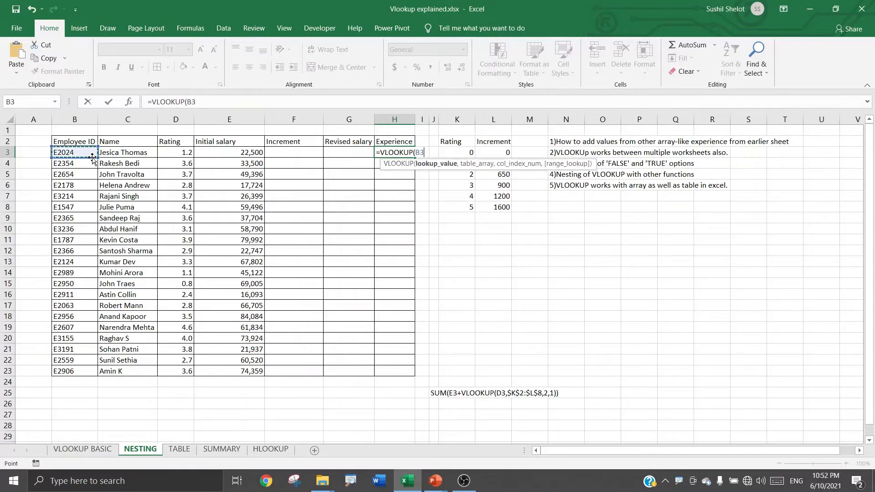
pyautogui.write(',')
# Complete H3's VLOOKUP with 'VLOOKUP BASIC'!$B$2:$G$23, column 6 and match option 0, and fill it down the Experience column
pyautogui.click(69, 452)
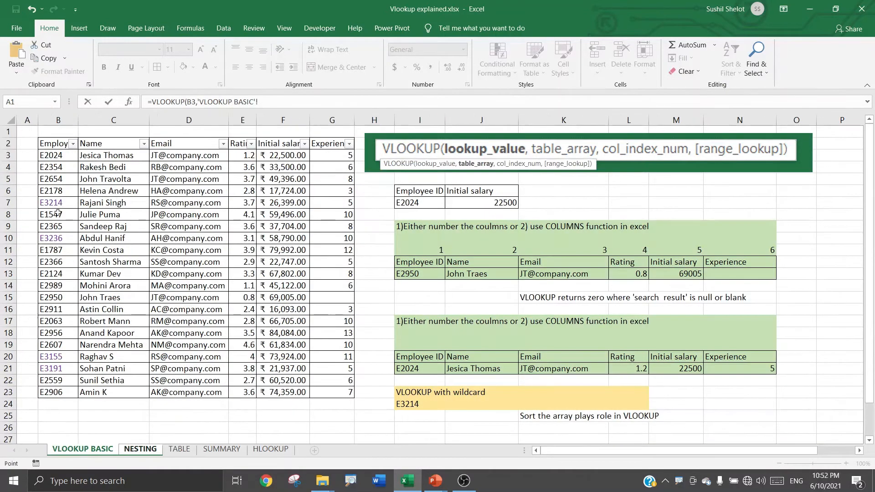
pyautogui.moveTo(56, 144); pyautogui.dragTo(350, 393)
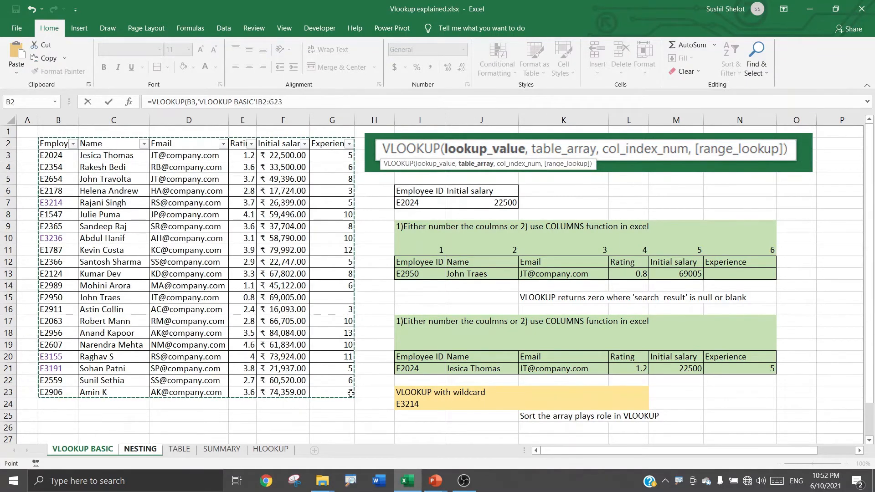
pyautogui.press('F4')
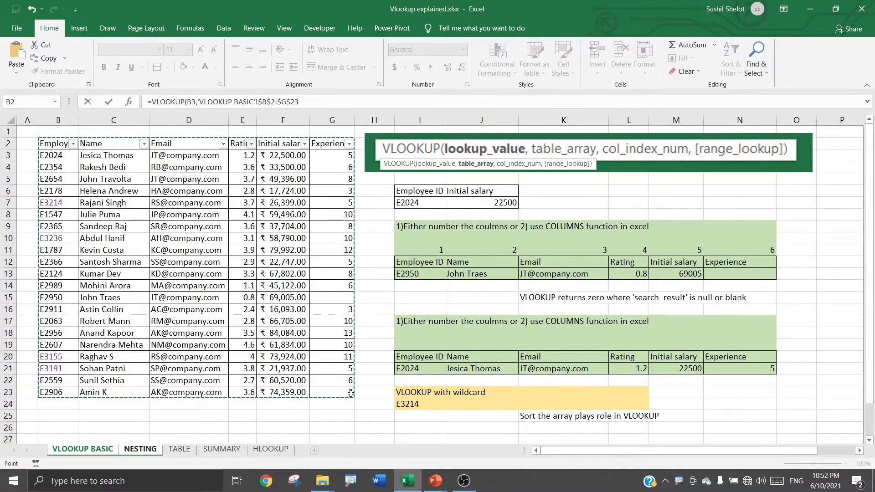
pyautogui.write(',')
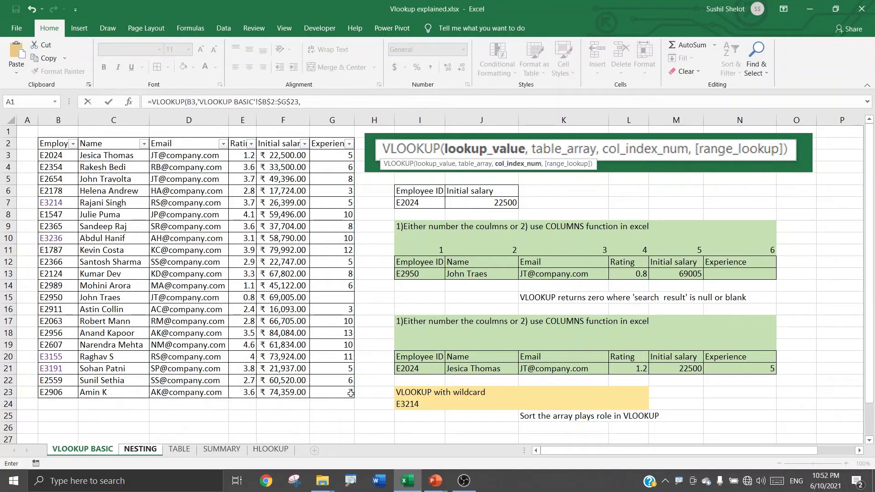
pyautogui.write('6,0')
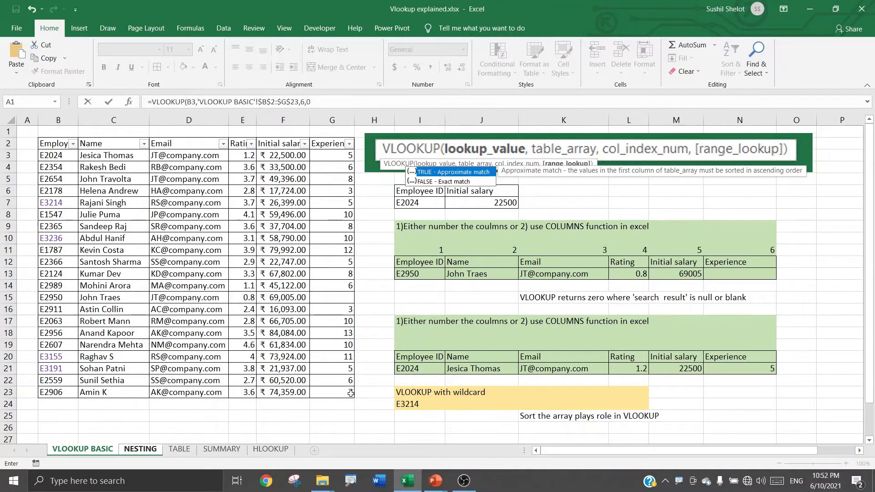
pyautogui.write(')')
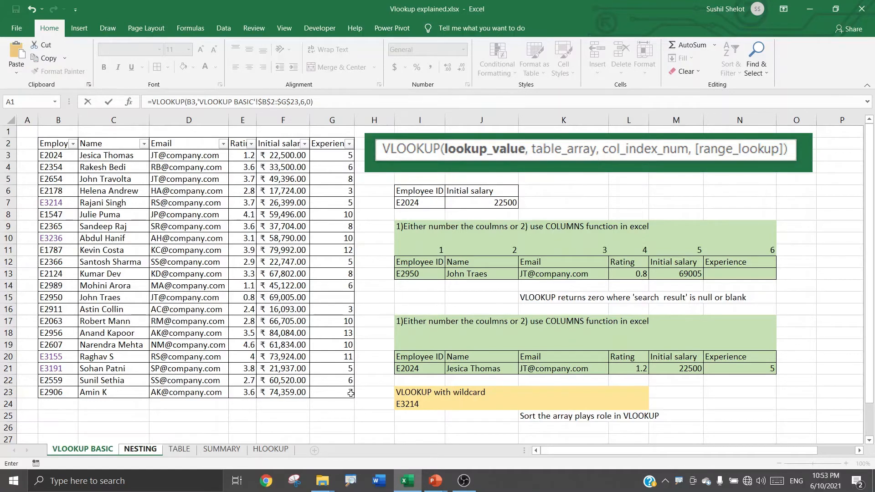
pyautogui.press('Return')
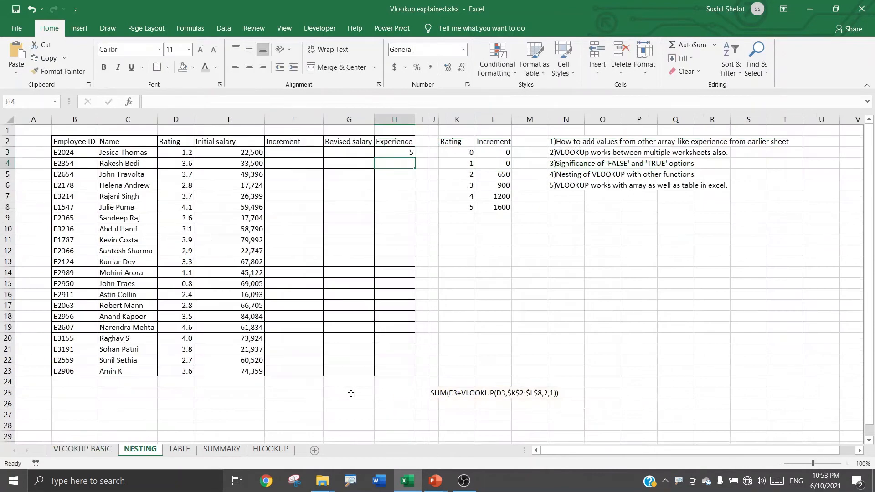
pyautogui.click(409, 152)
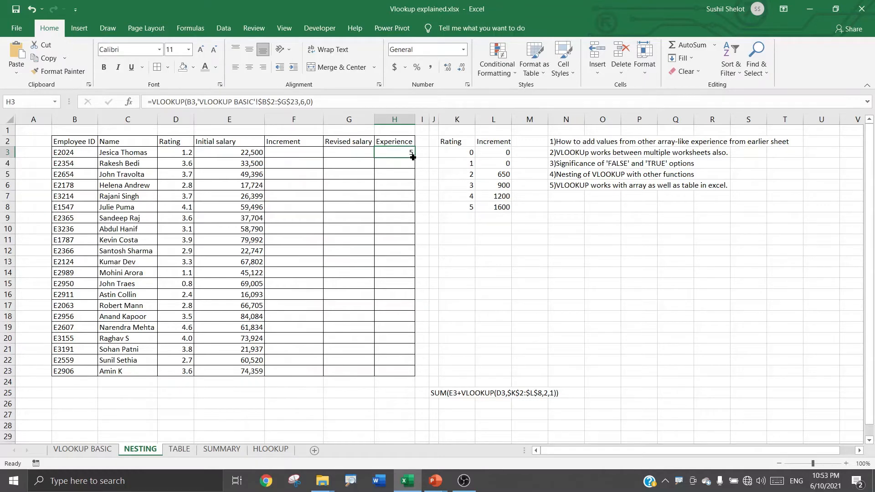
pyautogui.doubleClick(412, 157)
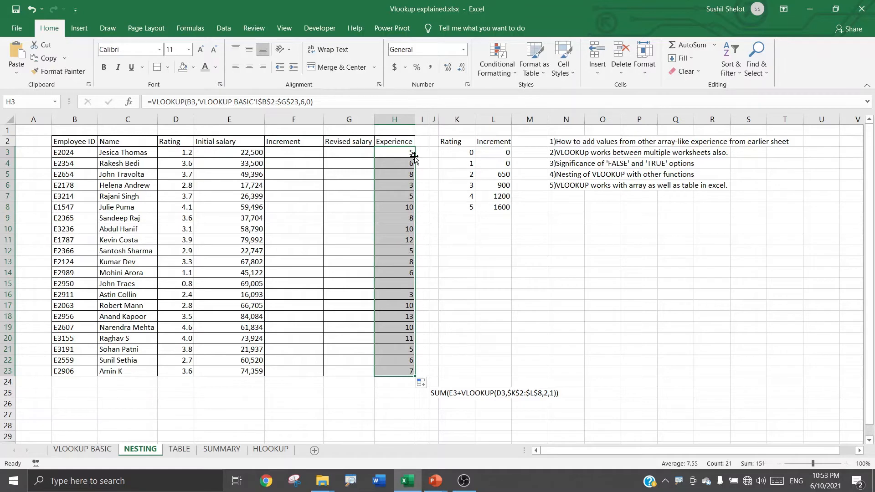
# Check the Rating/Increment table in K2:L8 and begin a VLOOKUP in the first Increment cell, F3, with D3 as the lookup value
pyautogui.click(296, 152)
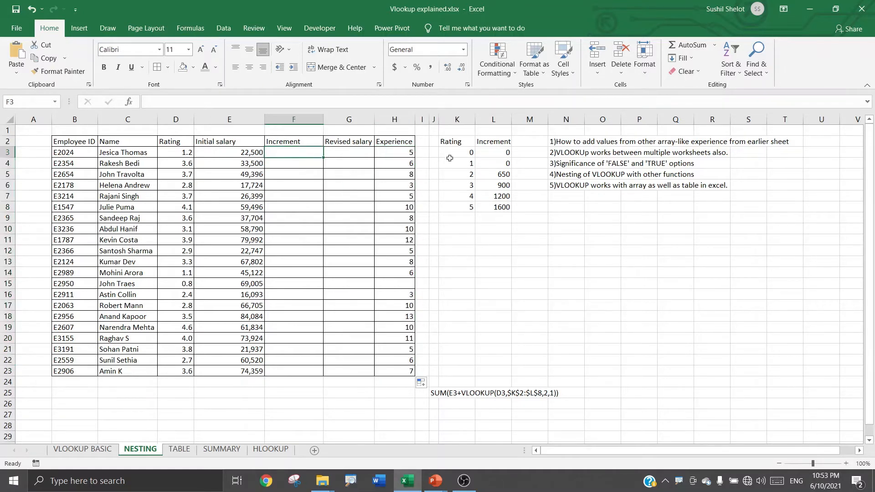
pyautogui.moveTo(463, 143); pyautogui.dragTo(481, 206)
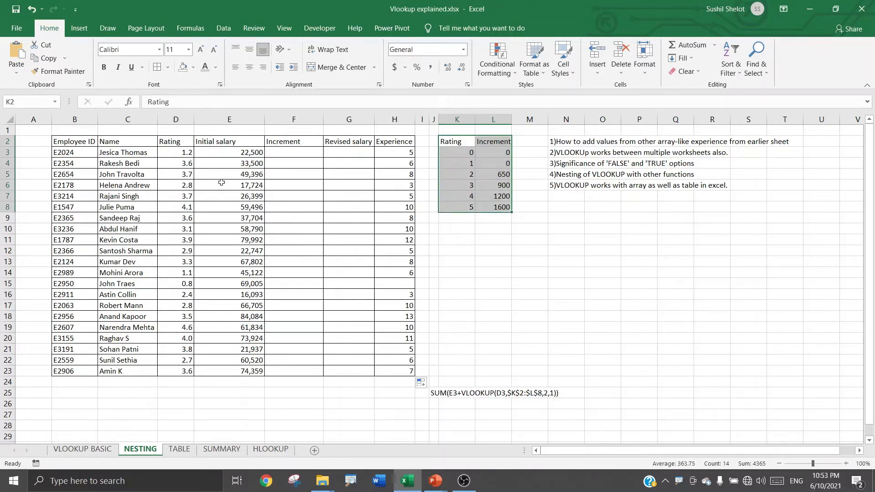
pyautogui.click(176, 152)
pyautogui.click(313, 156)
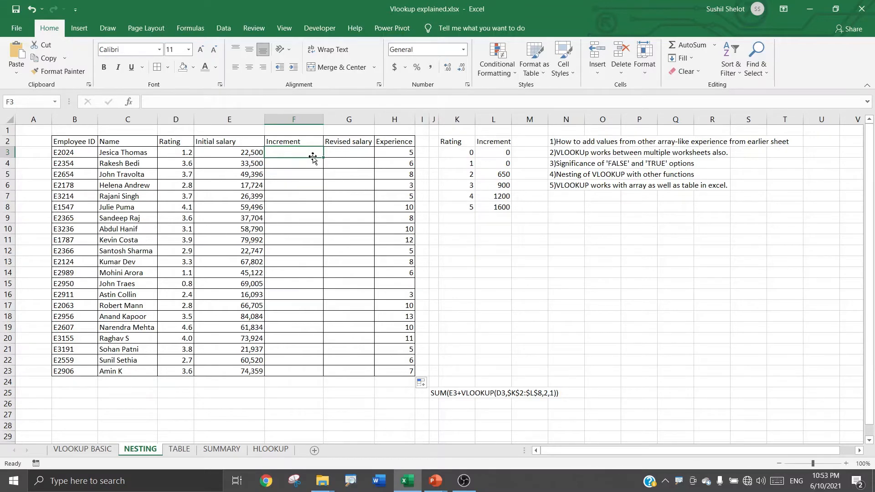
pyautogui.write('=')
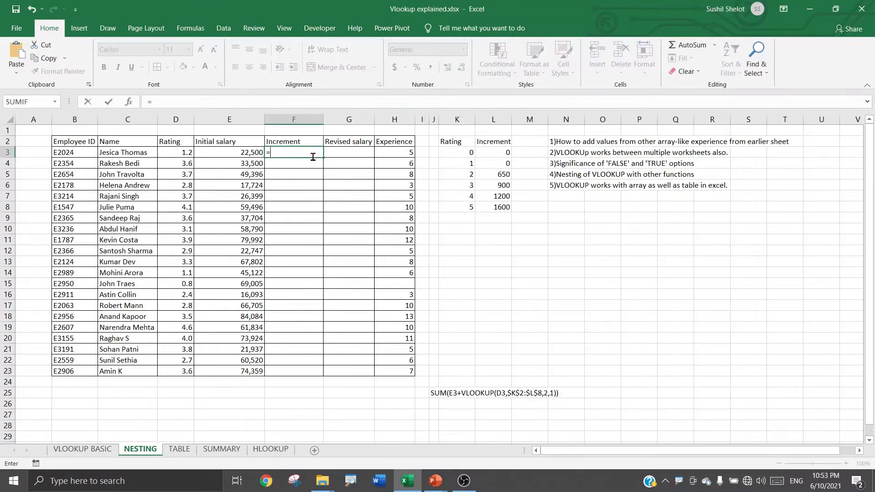
pyautogui.write('v')
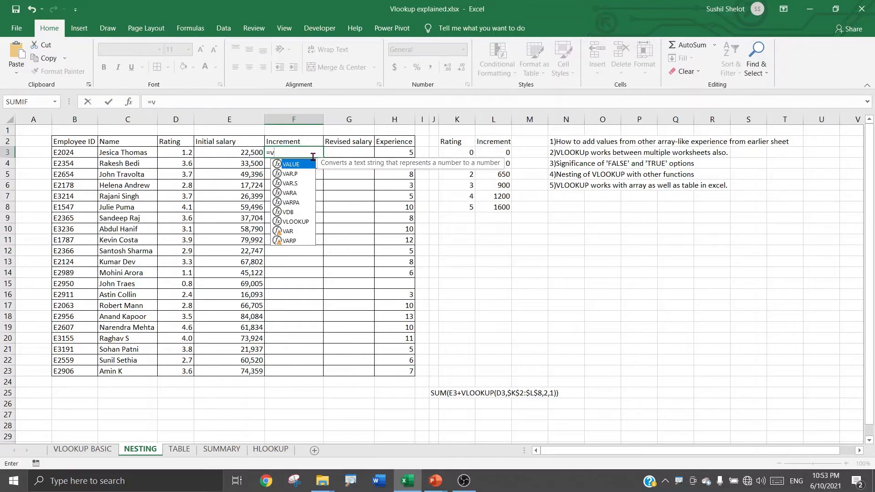
pyautogui.doubleClick(300, 221)
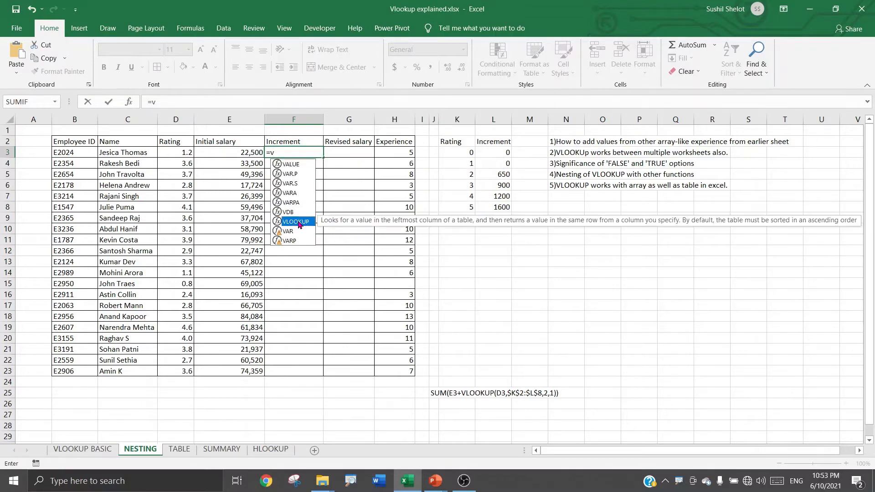
pyautogui.click(185, 153)
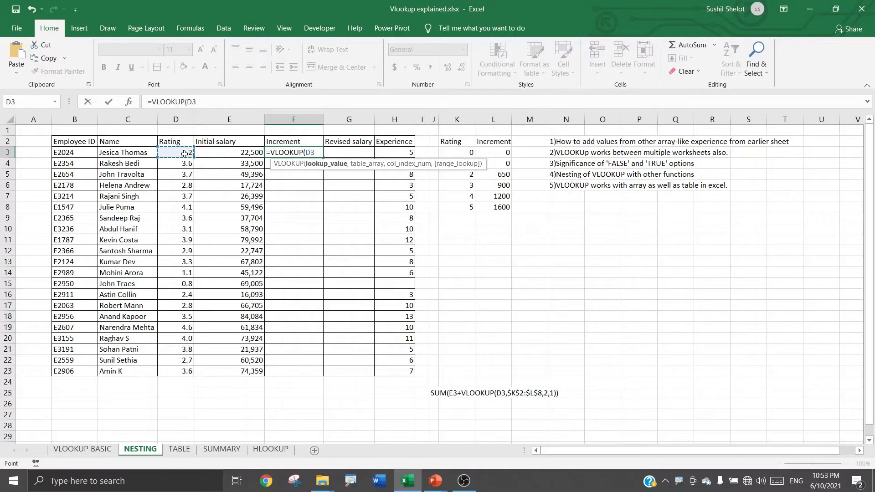
# Complete F3's VLOOKUP with table array $K$2:$L$8, column 2 and match option 0, and fill it down the Increment column
pyautogui.write(',')
pyautogui.moveTo(445, 139); pyautogui.dragTo(505, 206)
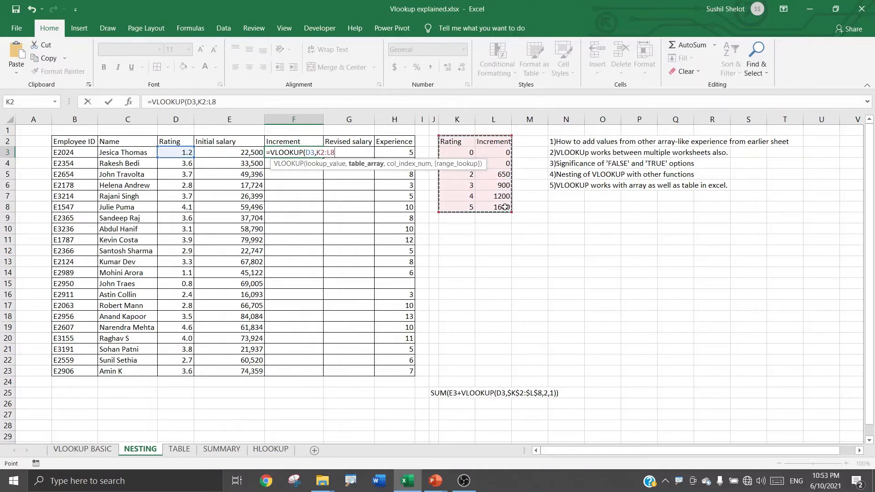
pyautogui.press('F4')
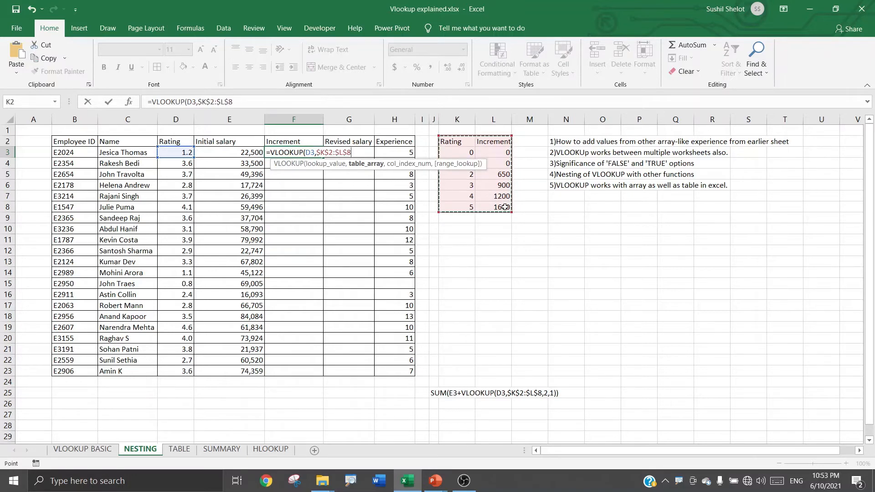
pyautogui.write(',')
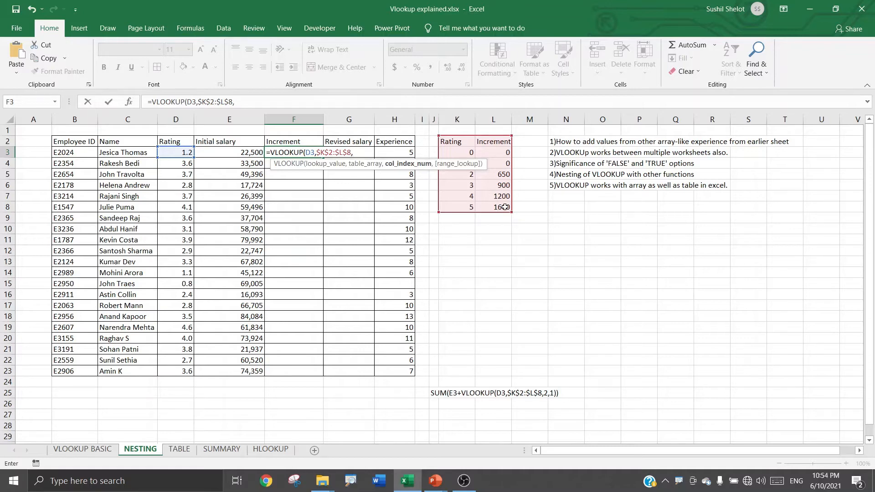
pyautogui.write('2,')
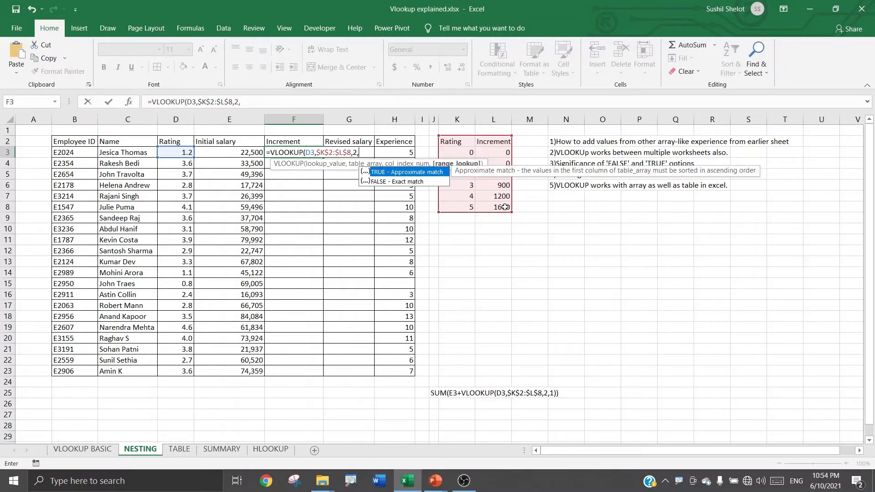
pyautogui.write('0)')
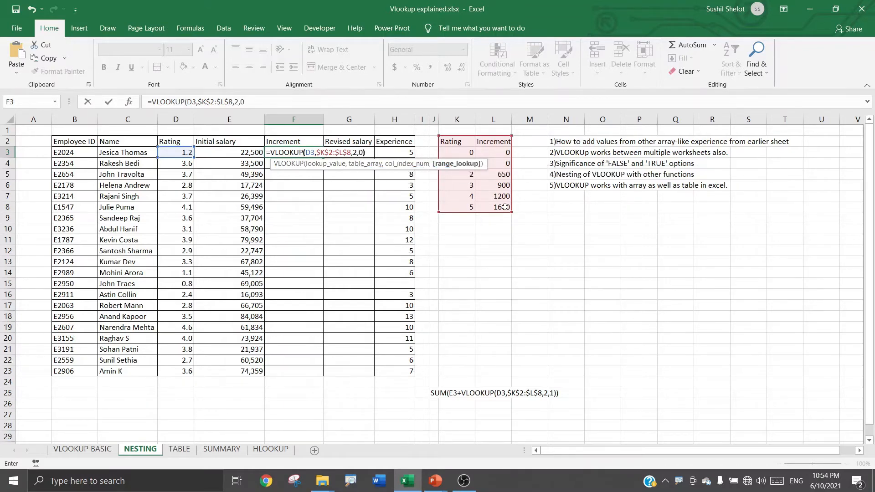
pyautogui.press('Return')
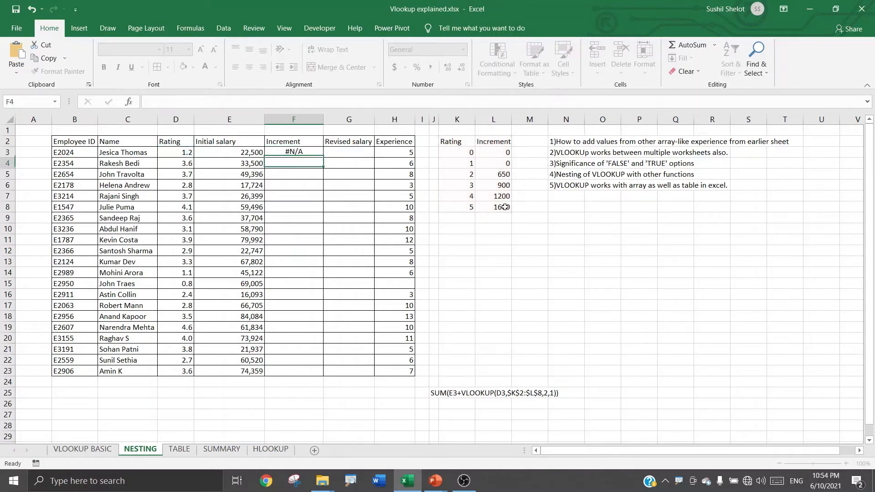
pyautogui.click(318, 154)
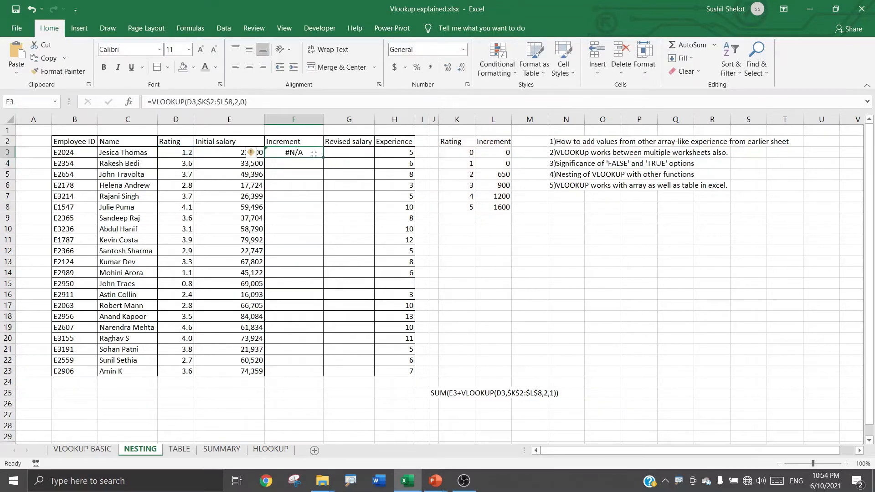
pyautogui.doubleClick(324, 156)
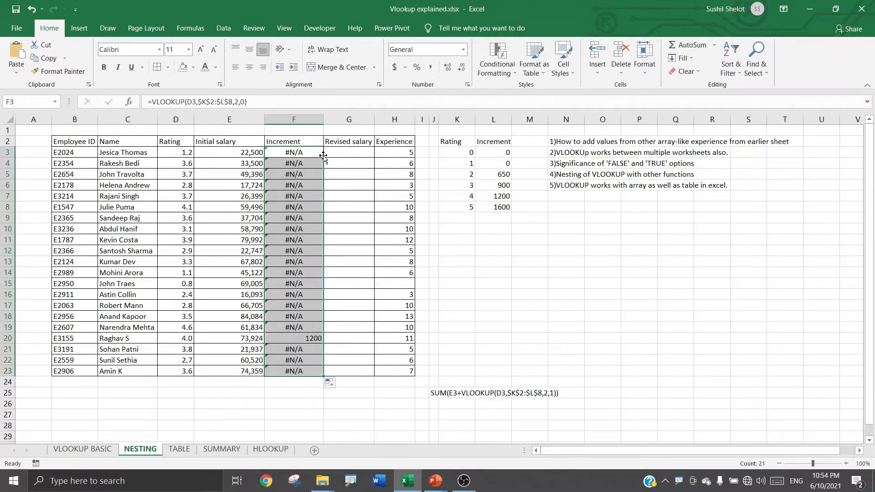
# Compare the Increment result in F20 and the ratings in D20 and D3 with the Rating/Increment table
pyautogui.click(312, 339)
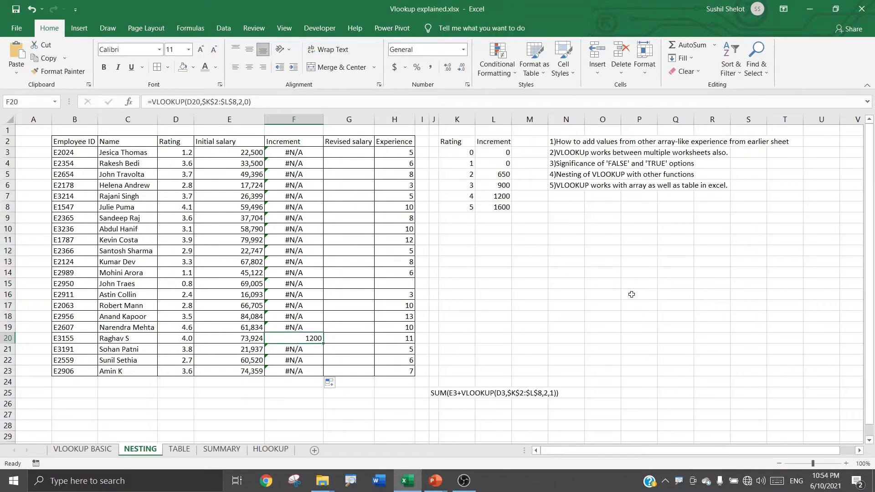
pyautogui.click(182, 338)
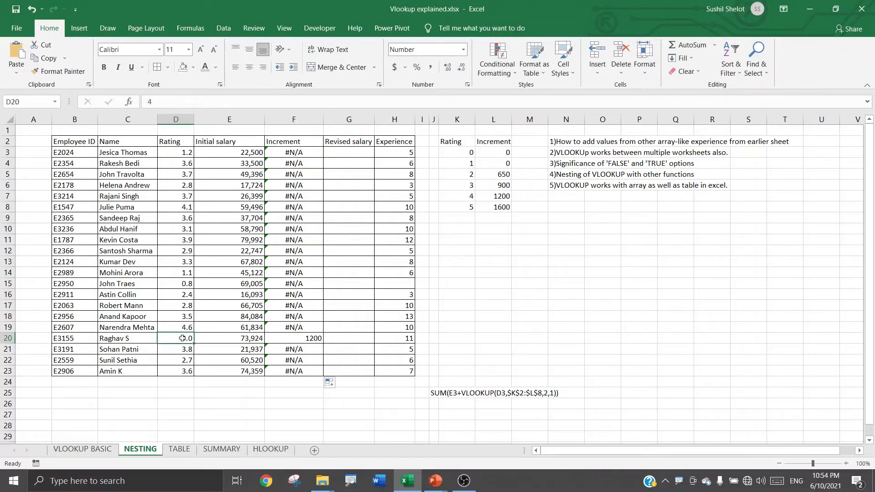
pyautogui.moveTo(460, 199); pyautogui.dragTo(488, 197)
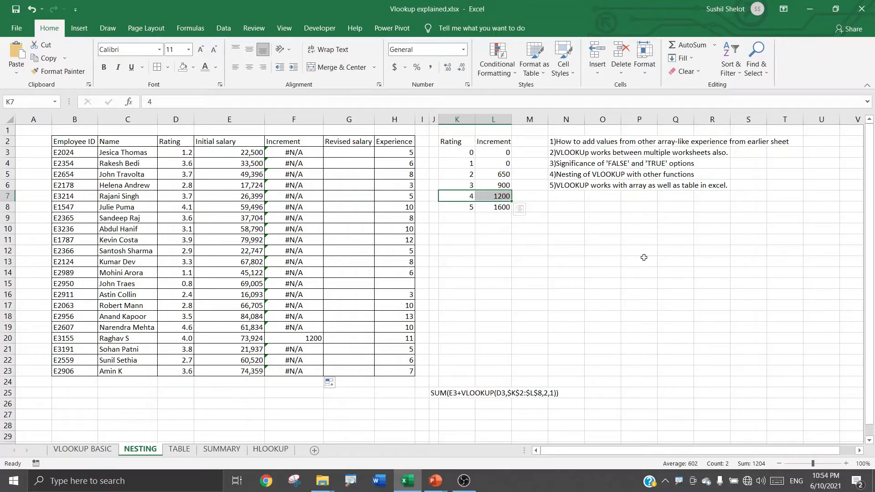
pyautogui.click(318, 339)
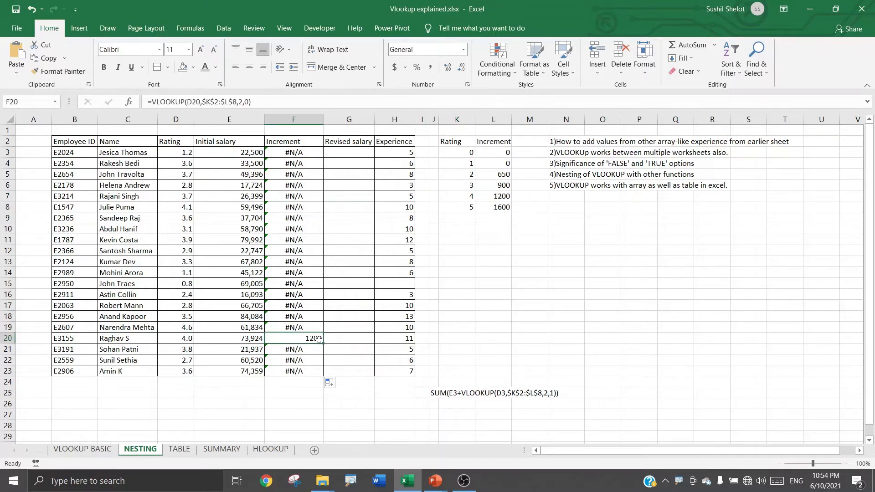
pyautogui.click(186, 151)
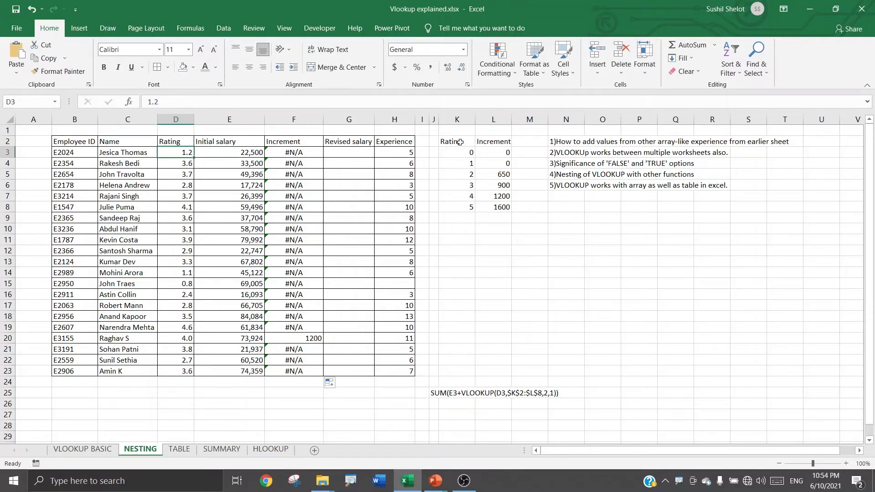
pyautogui.moveTo(461, 152); pyautogui.dragTo(488, 205)
# Change the match option of F3's VLOOKUP to 1 for an approximate match
pyautogui.click(308, 154)
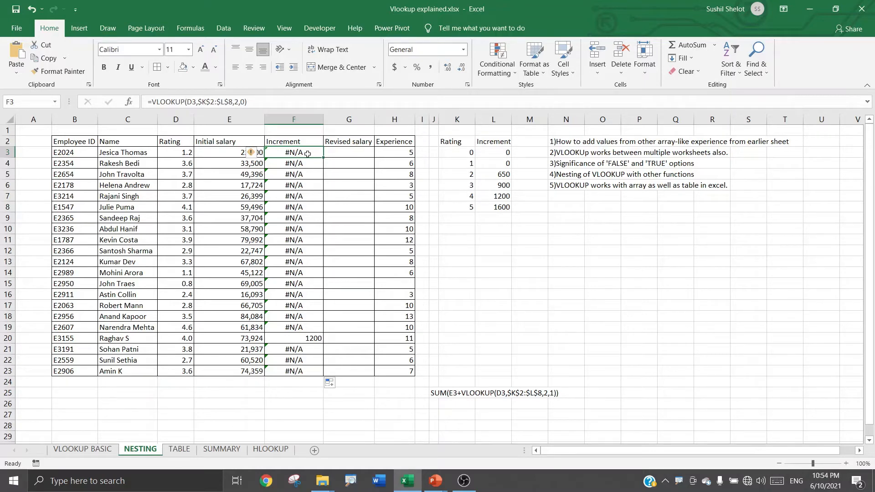
pyautogui.click(243, 102)
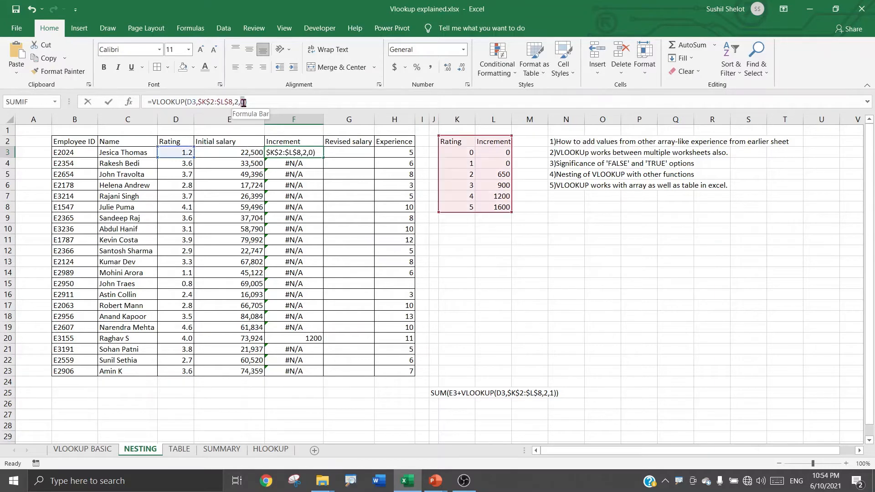
pyautogui.doubleClick(243, 102)
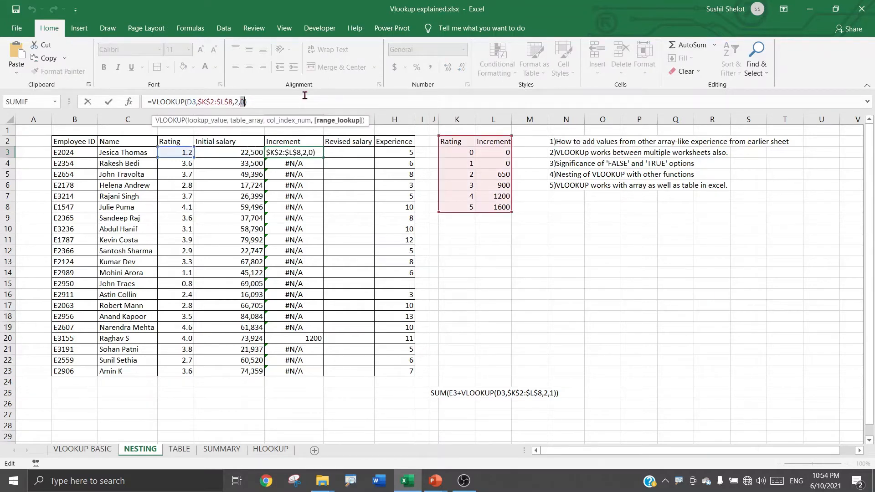
pyautogui.write('1')
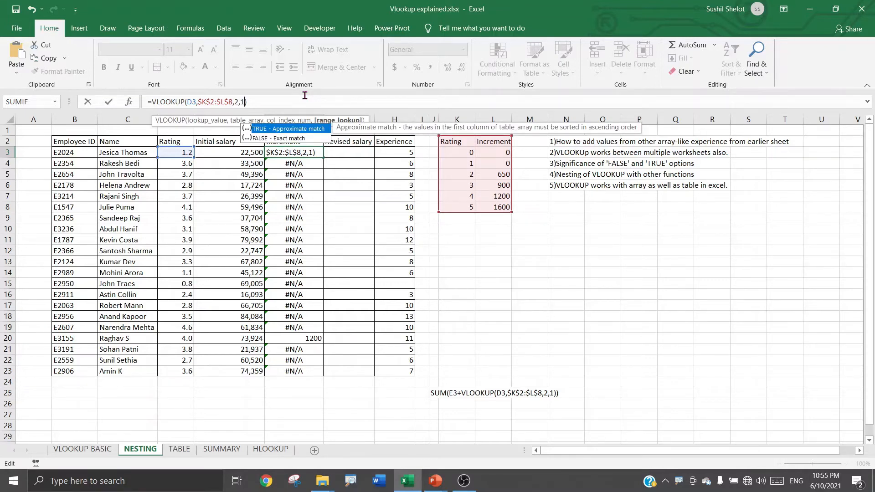
pyautogui.press('Return')
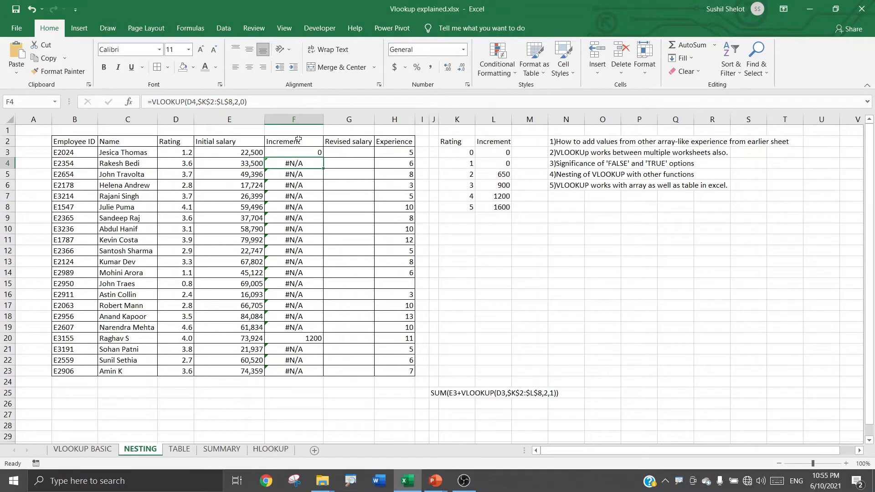
pyautogui.click(309, 152)
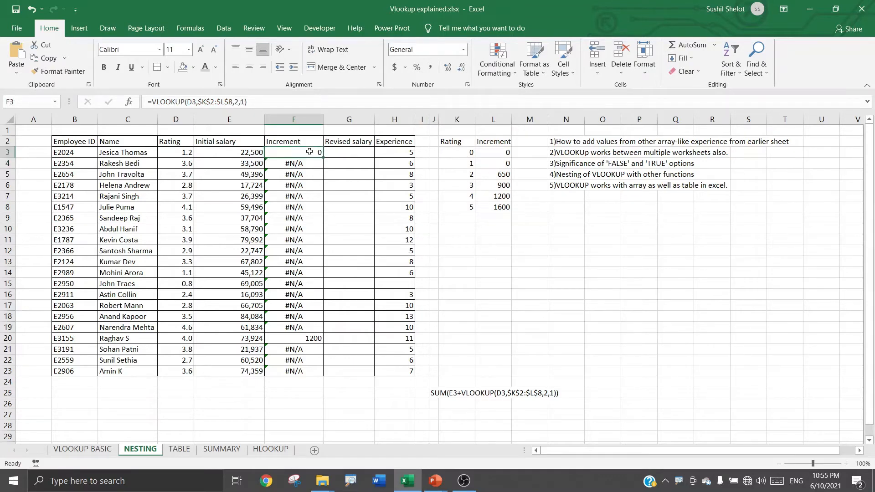
# Check D3's rating against the Rating/Increment table and fill F3's approximate-match VLOOKUP down the Increment column through F23
pyautogui.click(178, 152)
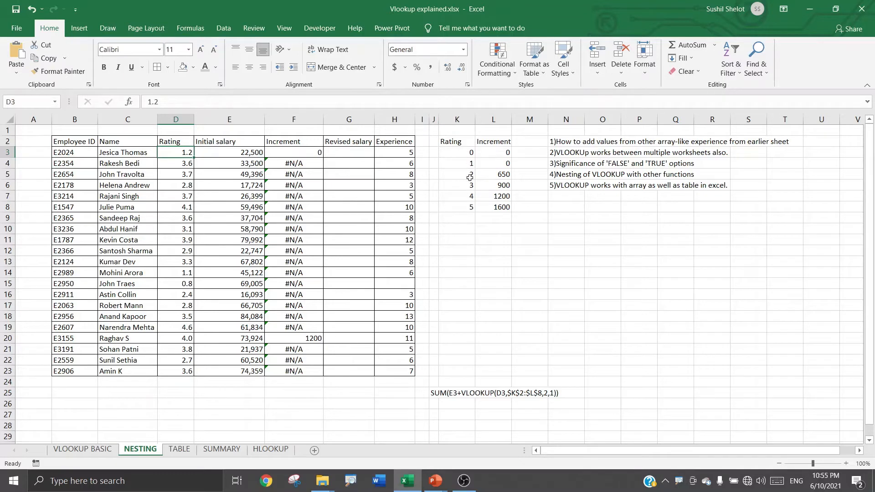
pyautogui.click(464, 163)
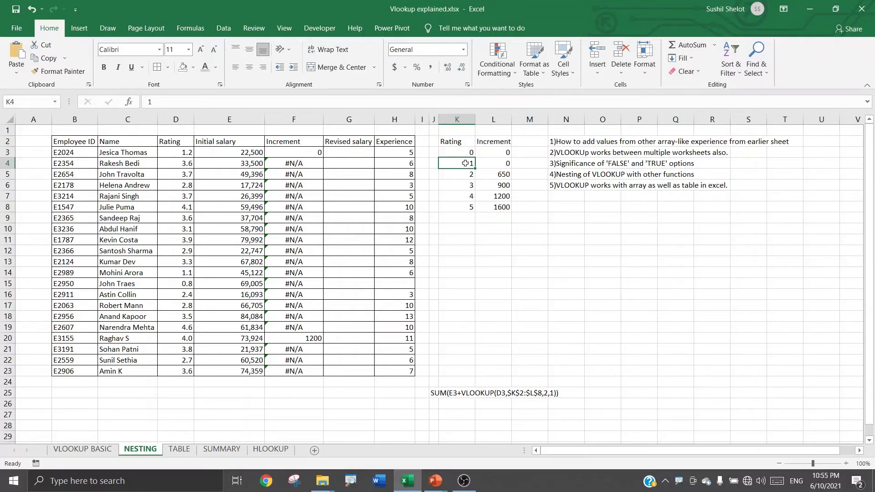
pyautogui.click(495, 164)
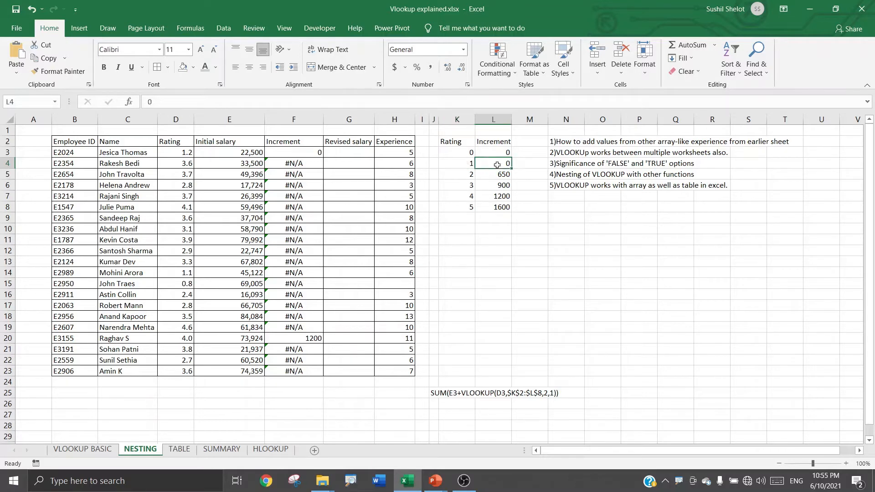
pyautogui.click(308, 153)
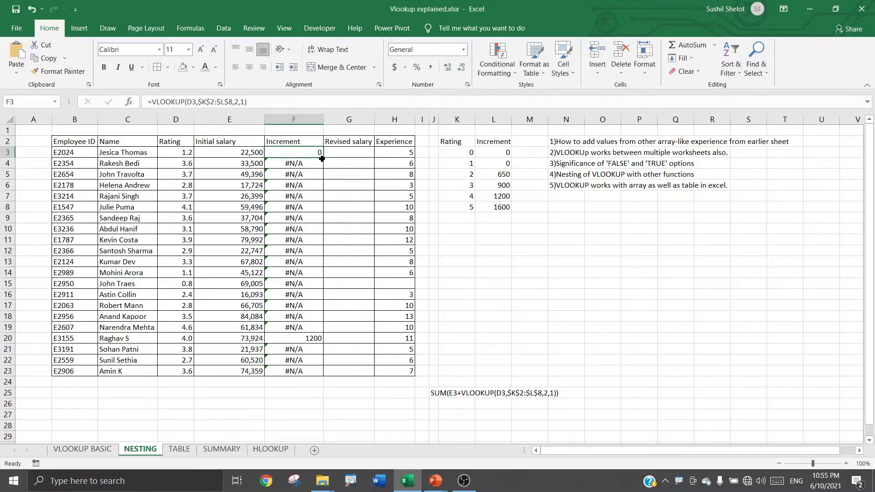
pyautogui.doubleClick(322, 158)
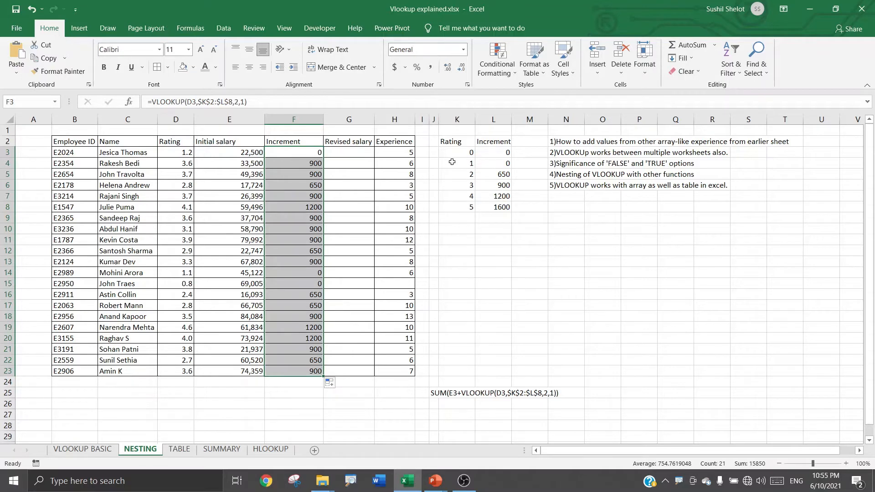
pyautogui.moveTo(453, 155); pyautogui.dragTo(489, 215)
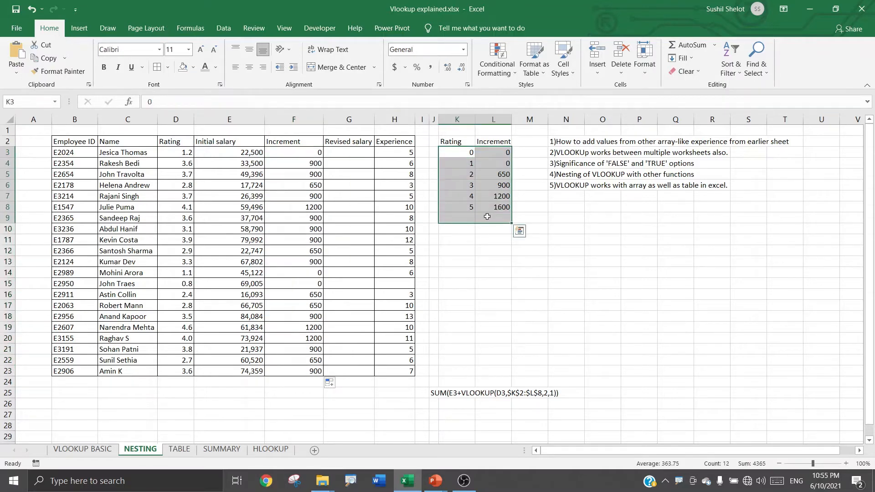
# Enter =VLOOKUP(D3,$K$2:$L$8,2,1) in G3, the first cell of the Revised salary column, without committing it yet
pyautogui.click(303, 154)
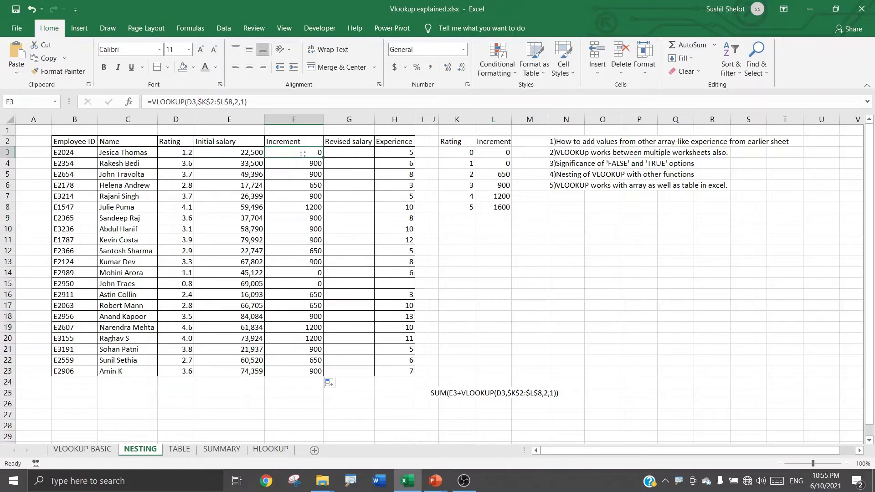
pyautogui.click(344, 151)
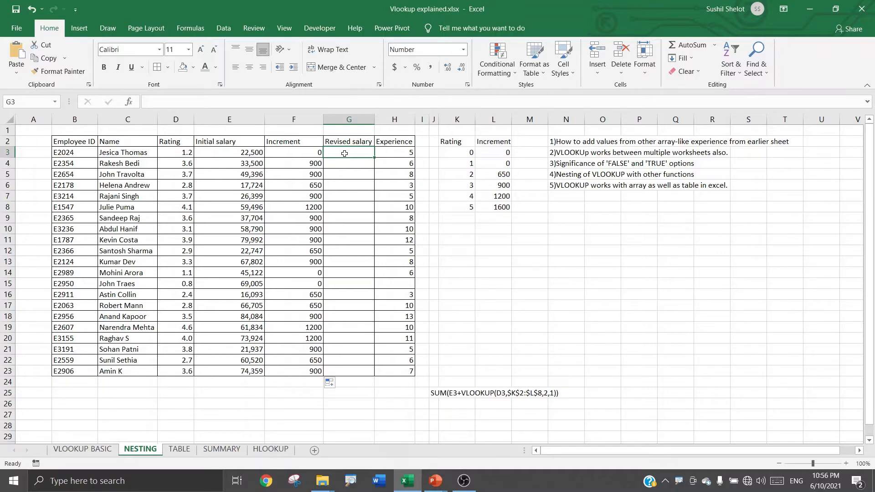
pyautogui.doubleClick(345, 154)
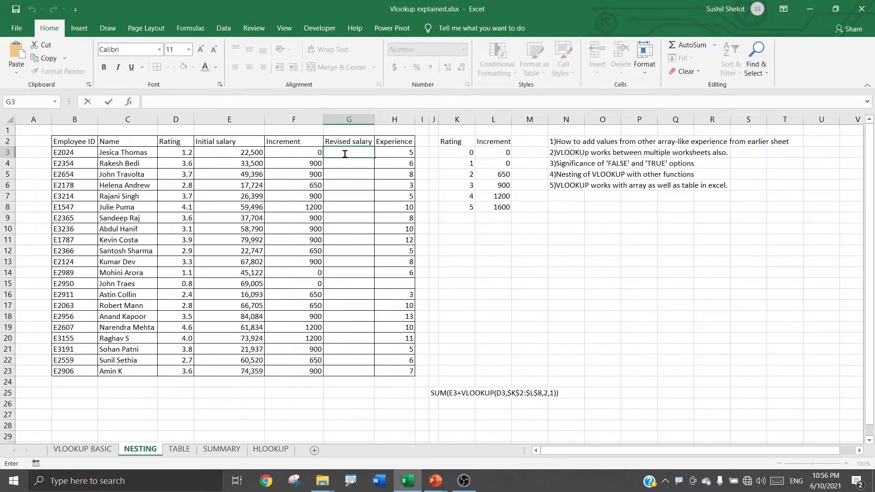
pyautogui.write('=')
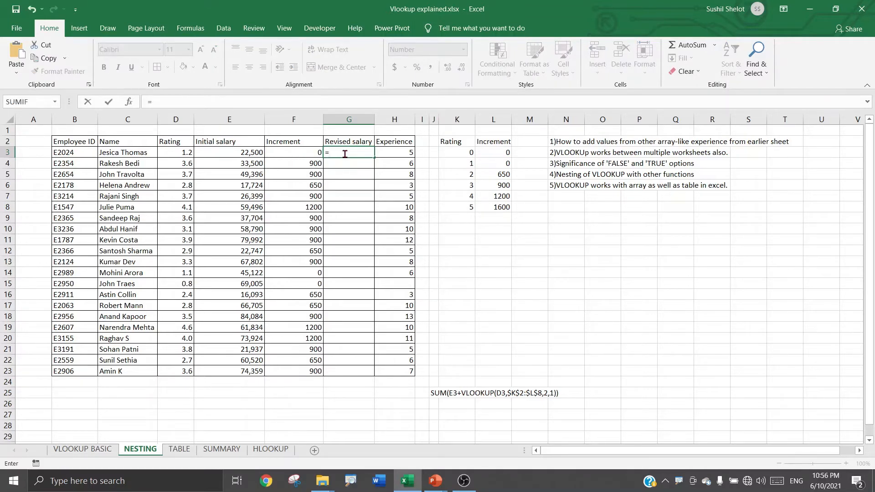
pyautogui.write('vlooku')
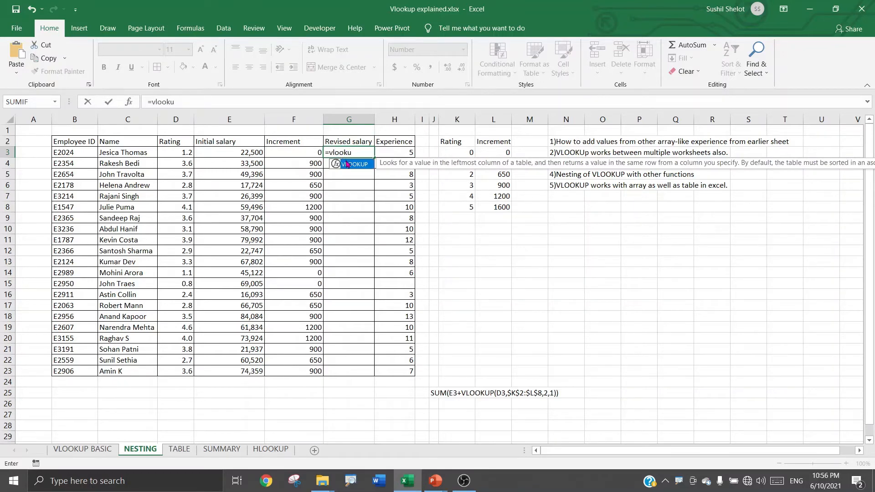
pyautogui.doubleClick(348, 164)
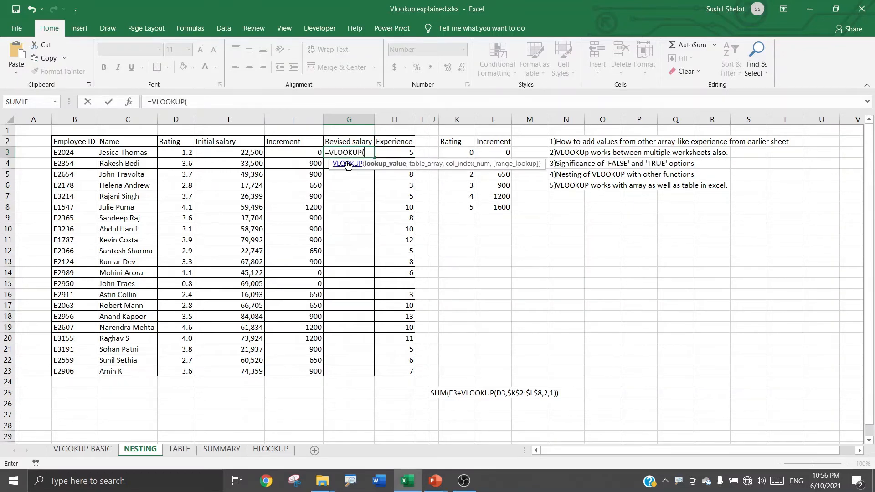
pyautogui.click(188, 152)
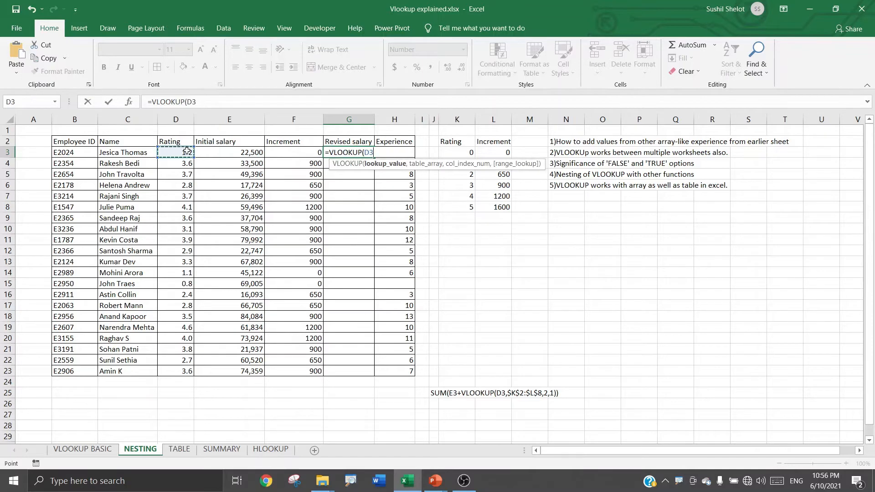
pyautogui.write(',')
pyautogui.moveTo(449, 141); pyautogui.dragTo(494, 206)
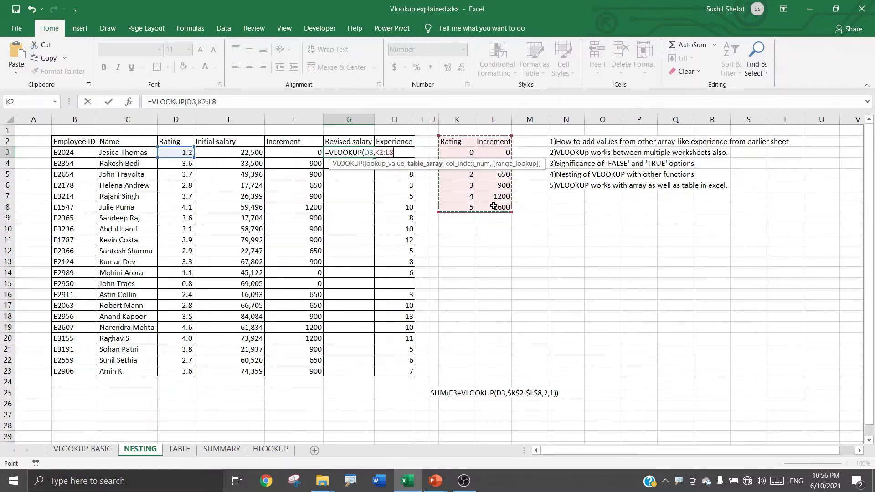
pyautogui.press('F4')
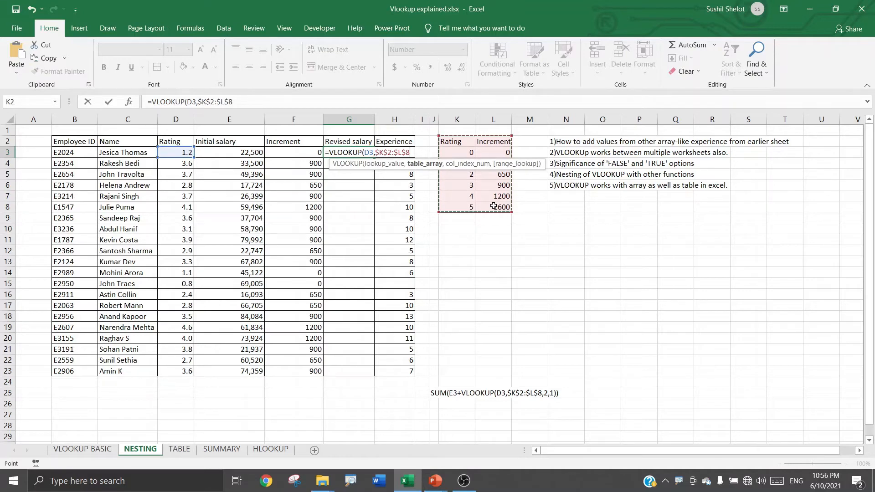
pyautogui.write(',')
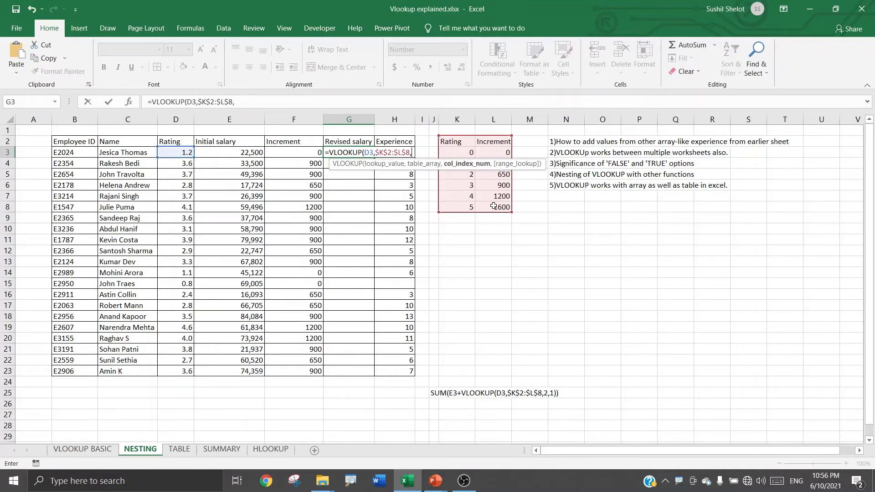
pyautogui.write('2,')
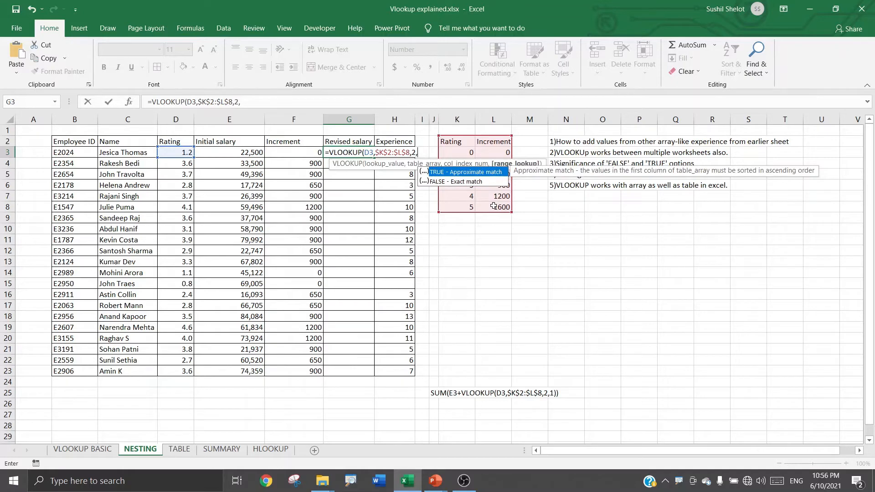
pyautogui.write('1)')
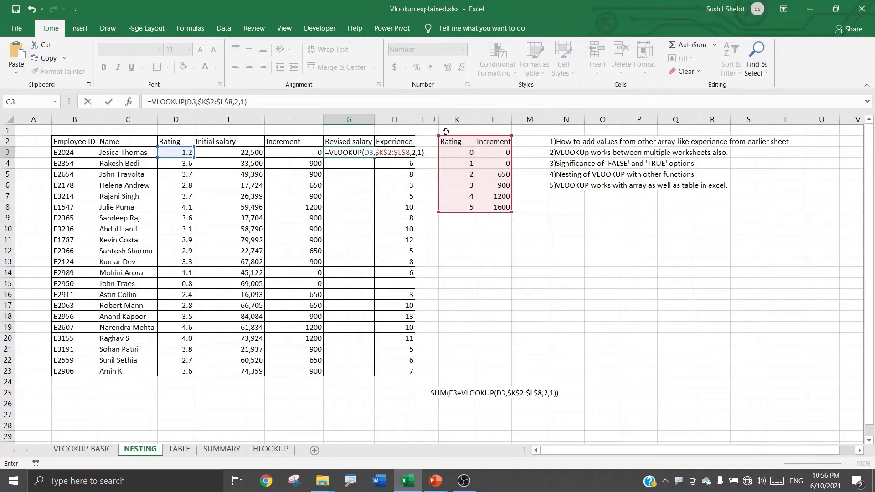
# Wrap the VLOOKUP in G3 in a SUM that adds the initial salary, giving =SUM(VLOOKUP(D3,$K$2:$L$8,2,1)+E3), and commit it
pyautogui.click(331, 153)
pyautogui.write('SUM')
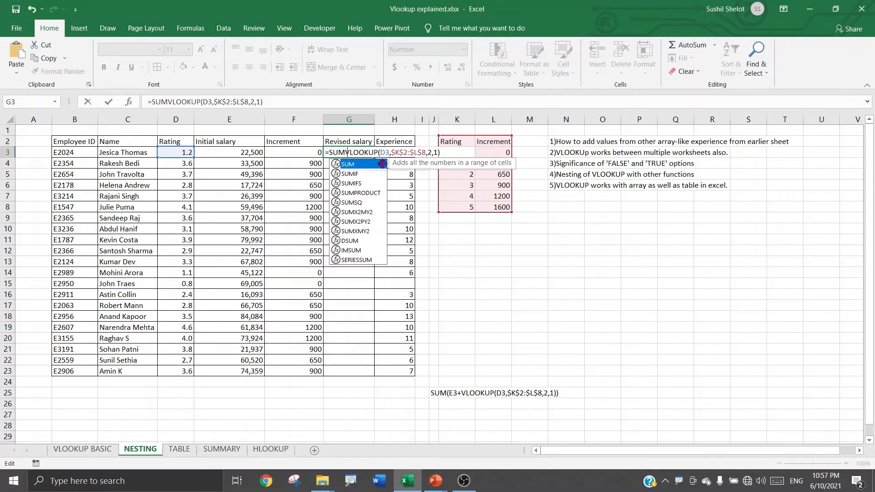
pyautogui.doubleClick(382, 165)
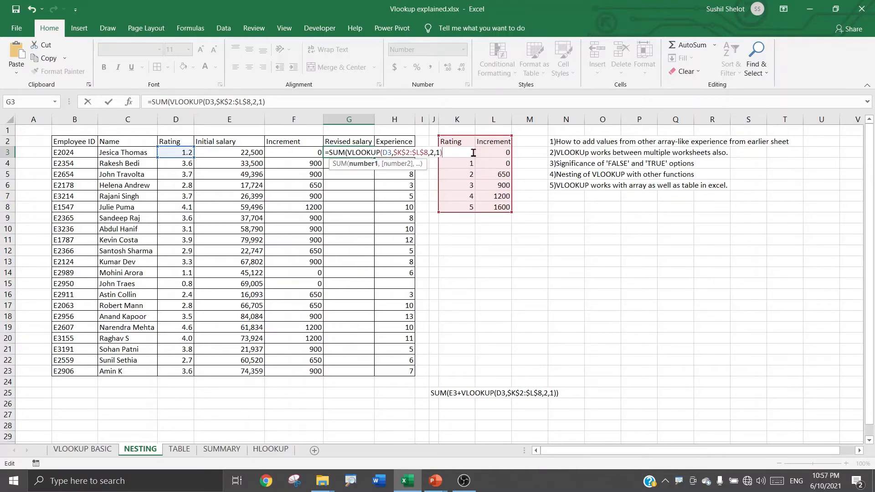
pyautogui.write('+')
pyautogui.click(253, 151)
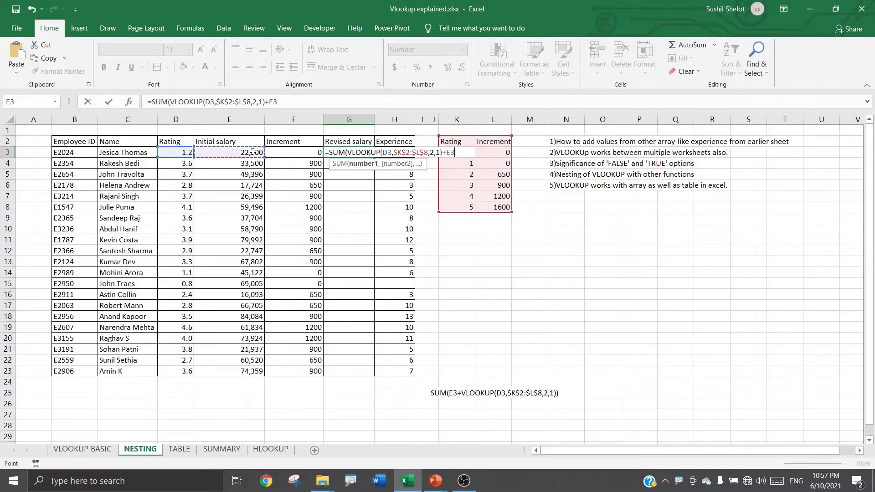
pyautogui.write(')')
pyautogui.press('Return')
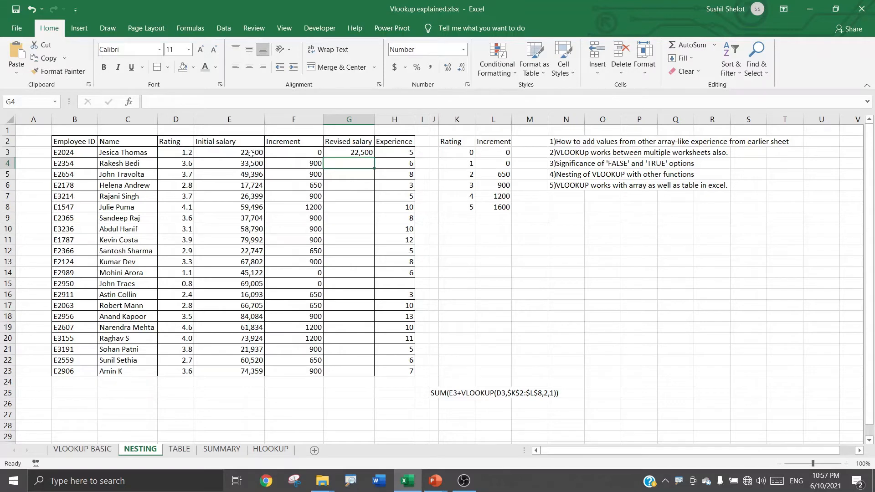
# Fill the G3 formula down the Revised salary column to row 23 and check the row 6 result against its initial salary
pyautogui.moveTo(251, 154); pyautogui.dragTo(285, 153)
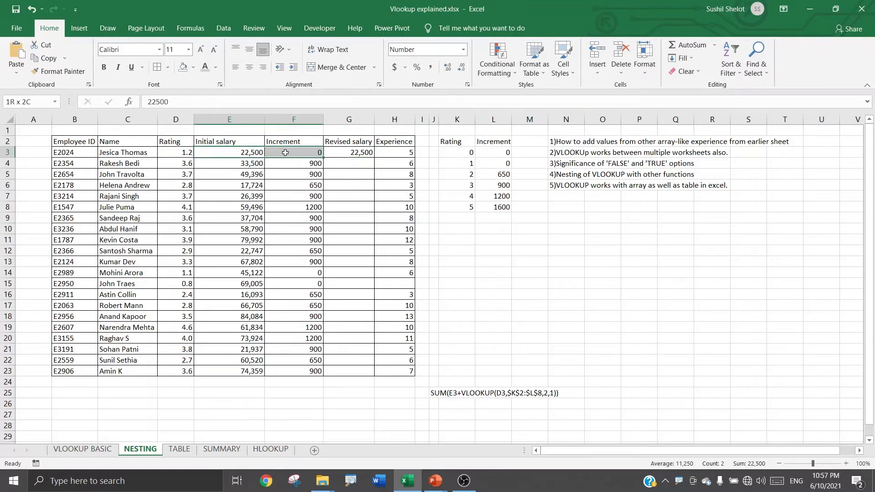
pyautogui.click(361, 154)
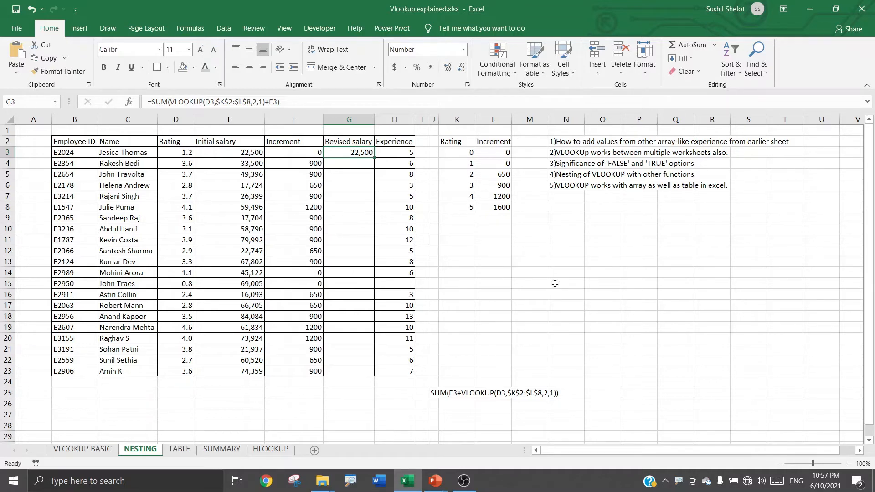
pyautogui.doubleClick(375, 156)
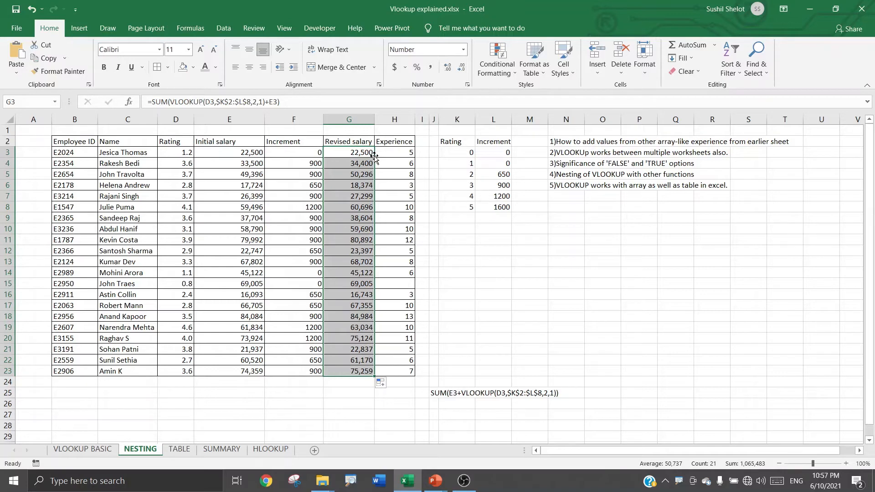
pyautogui.click(369, 165)
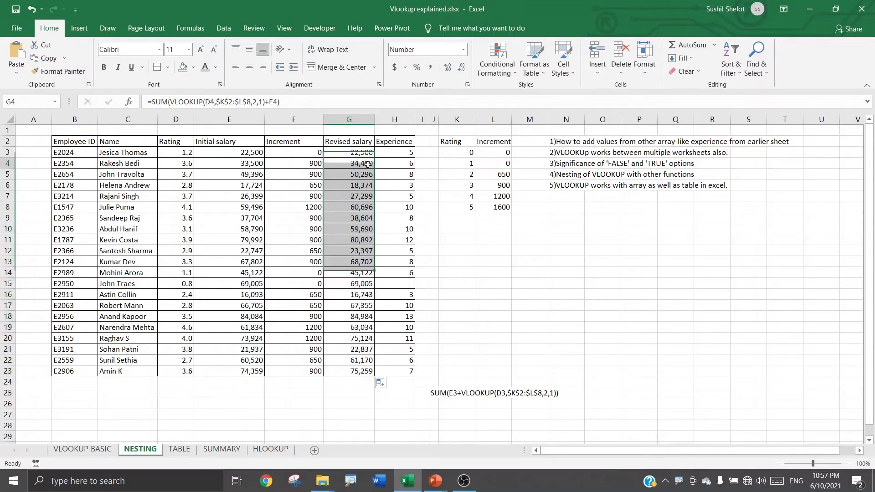
pyautogui.click(368, 174)
pyautogui.click(368, 184)
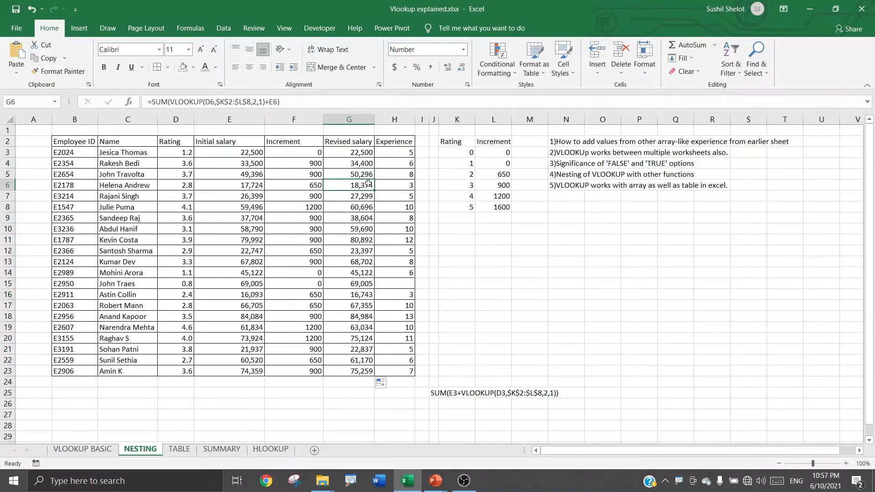
pyautogui.click(250, 185)
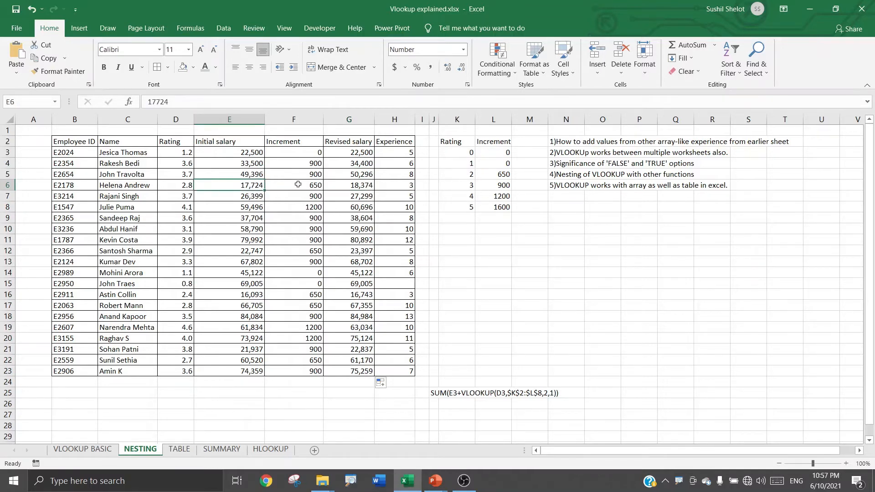
pyautogui.click(364, 187)
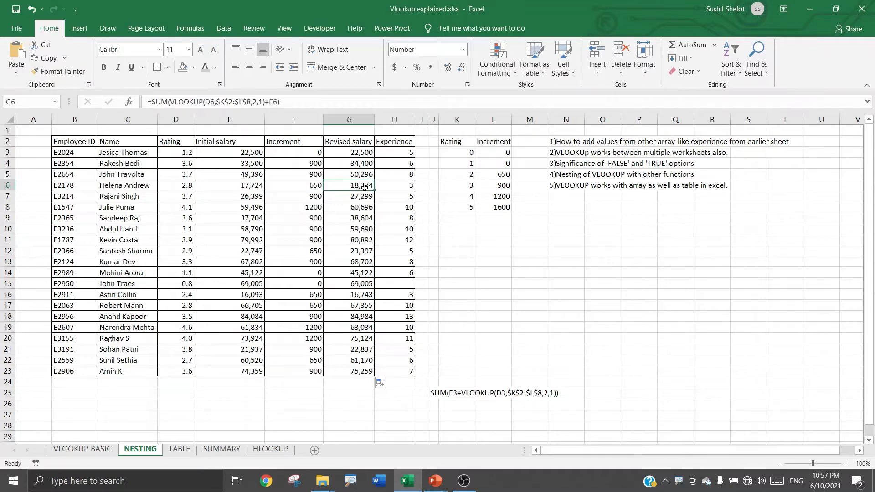
# Hide the Increment column F in the employee table
pyautogui.click(304, 123)
pyautogui.rightClick(305, 124)
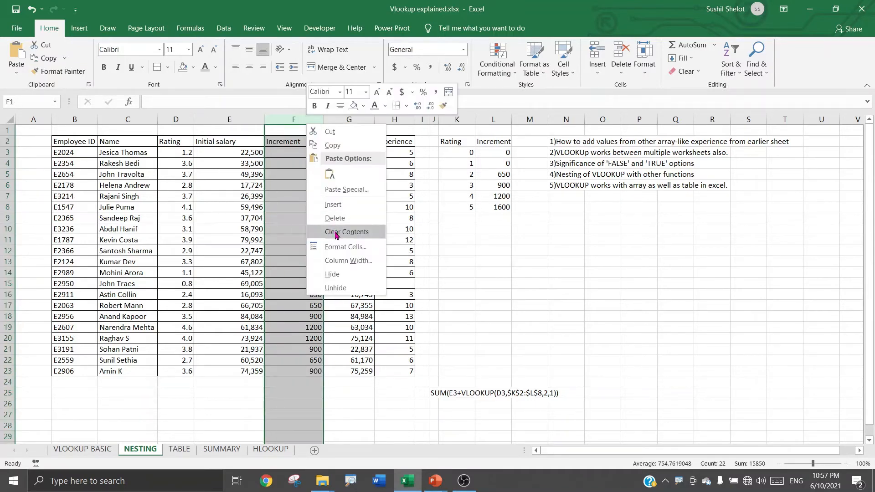
pyautogui.click(331, 273)
pyautogui.click(459, 303)
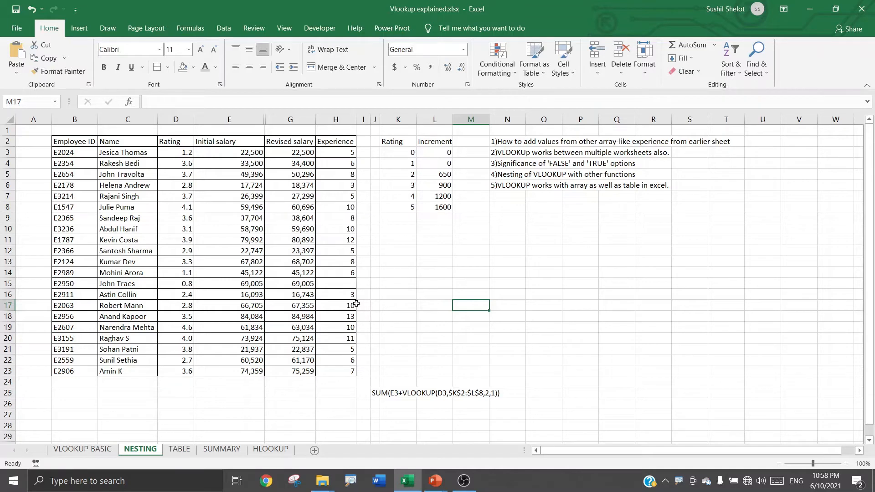
# Open the TABLE sheet and examine the female-employee increment rule, the Gender column and the rating-to-increment scale in L2:M8
pyautogui.click(182, 451)
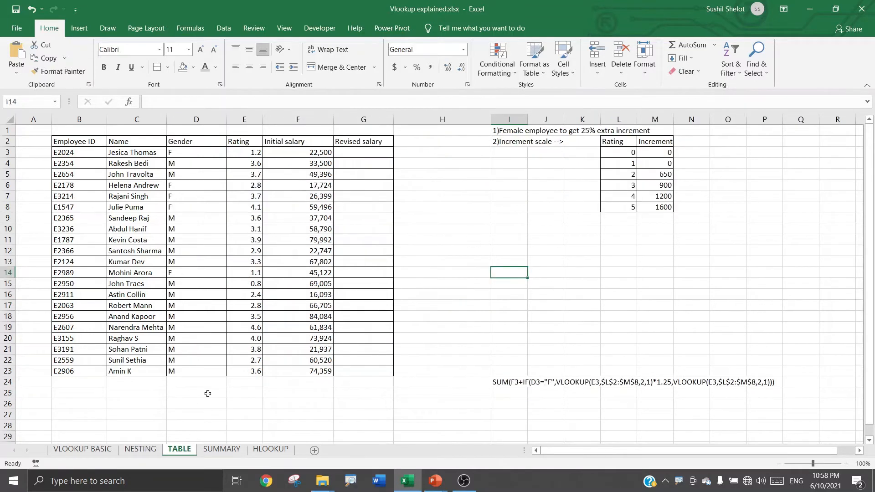
pyautogui.click(427, 260)
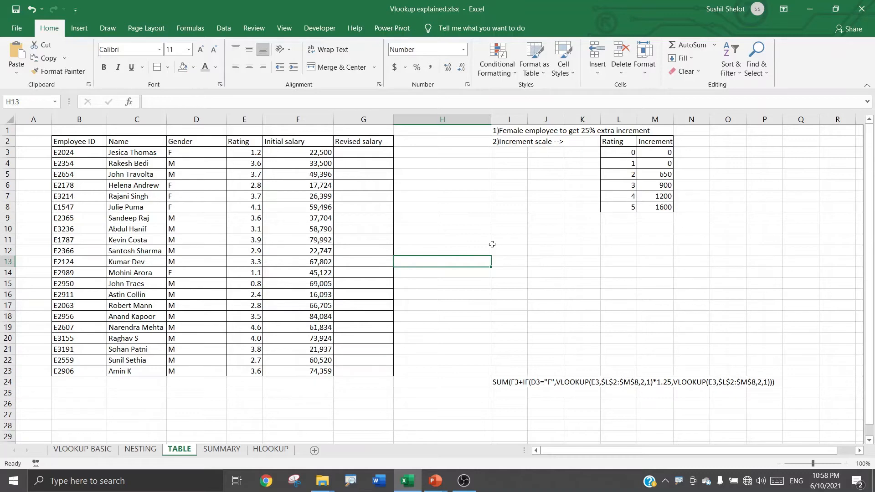
pyautogui.moveTo(609, 142); pyautogui.dragTo(651, 207)
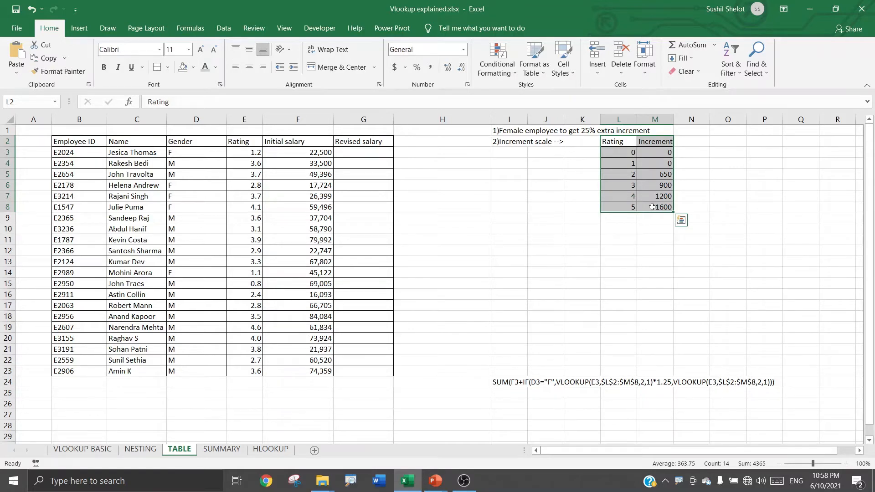
pyautogui.click(517, 130)
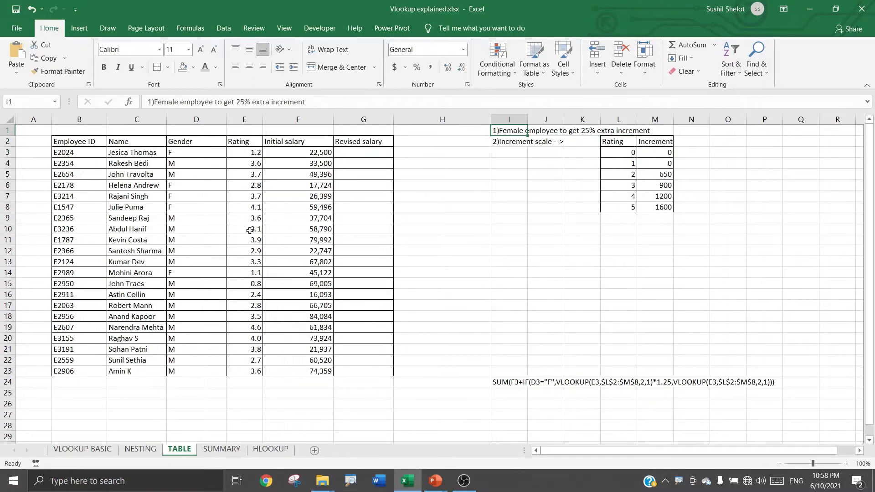
pyautogui.click(204, 116)
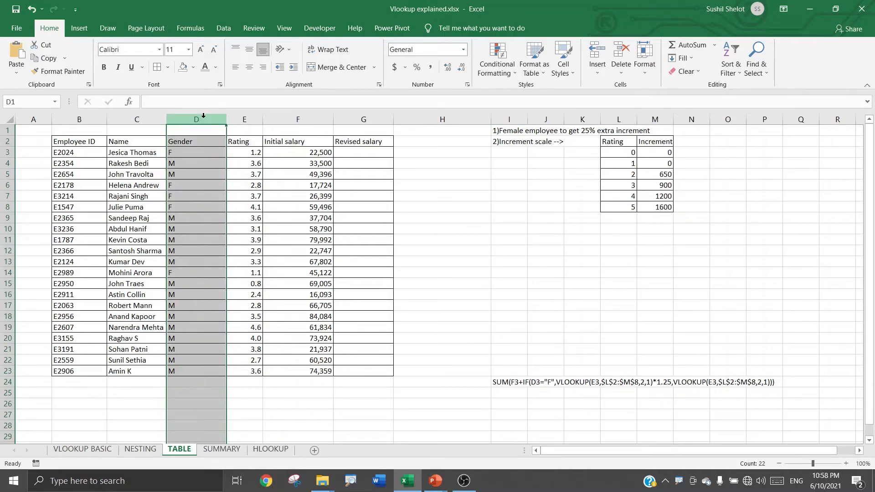
pyautogui.click(203, 154)
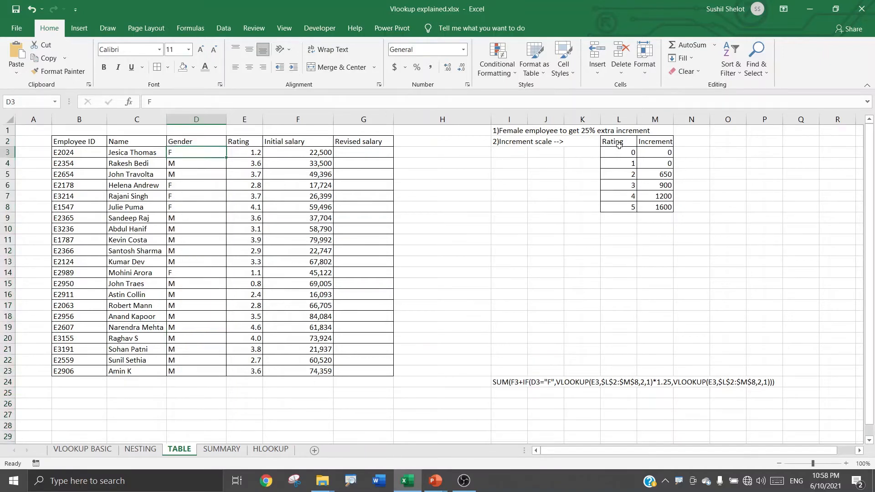
pyautogui.moveTo(616, 146); pyautogui.dragTo(648, 211)
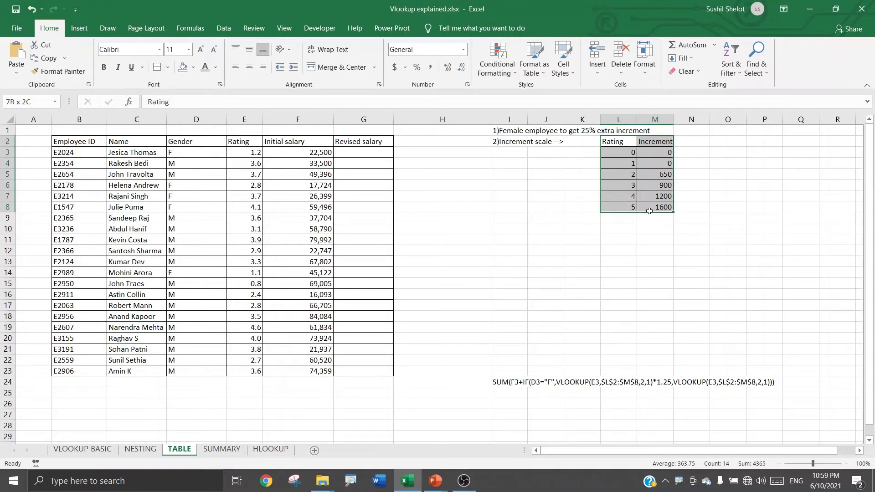
# In G3, start the revised salary formula by adding F3 to an IF that tests for female employees: =SUM(F3+IF(D3="F",
pyautogui.click(367, 153)
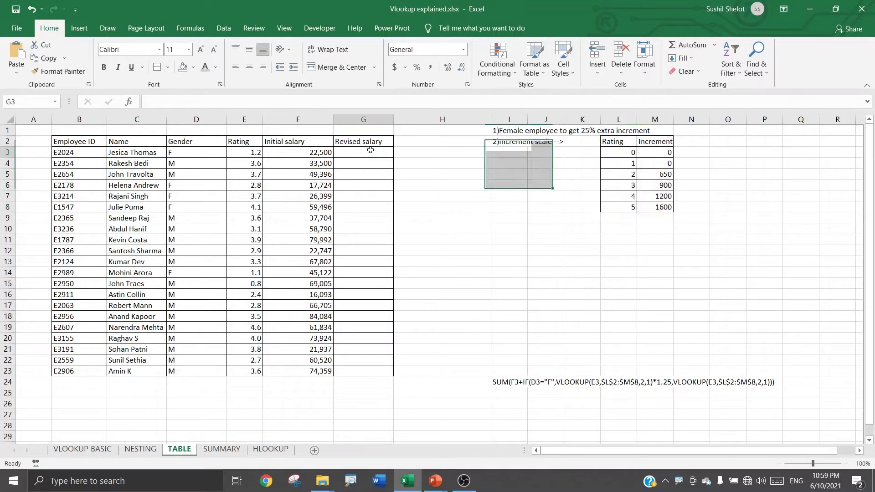
pyautogui.write('=')
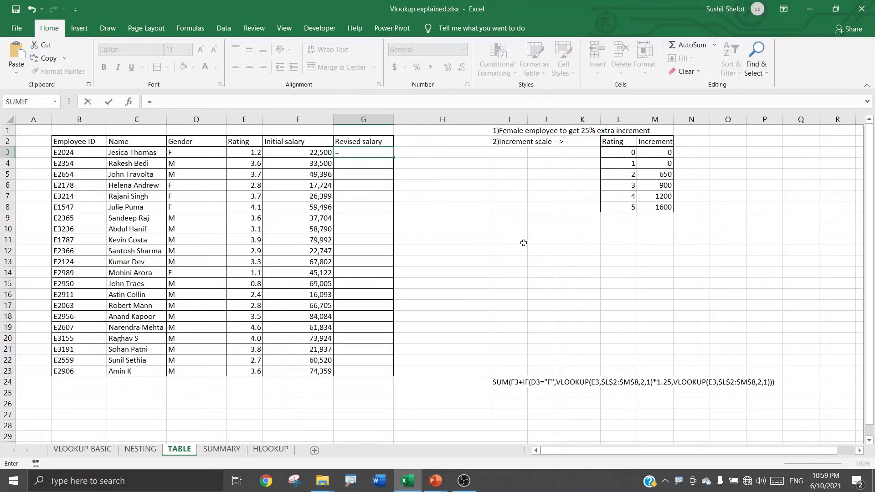
pyautogui.write('SUM')
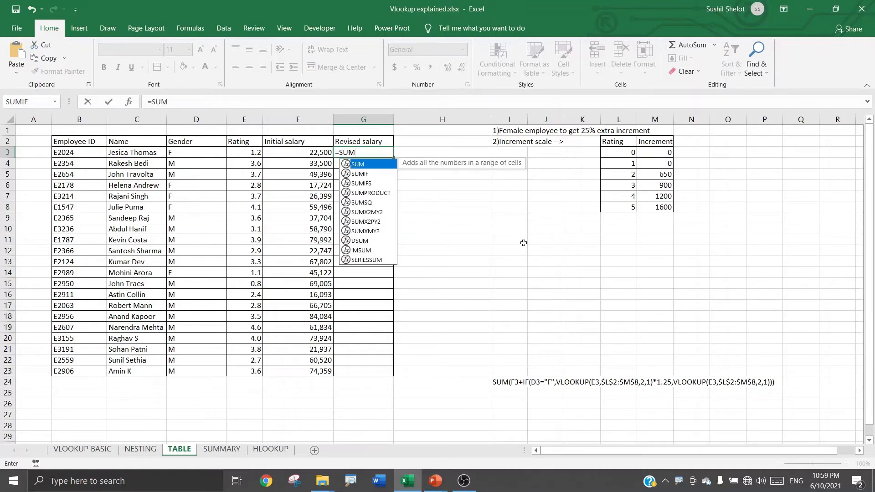
pyautogui.write('(')
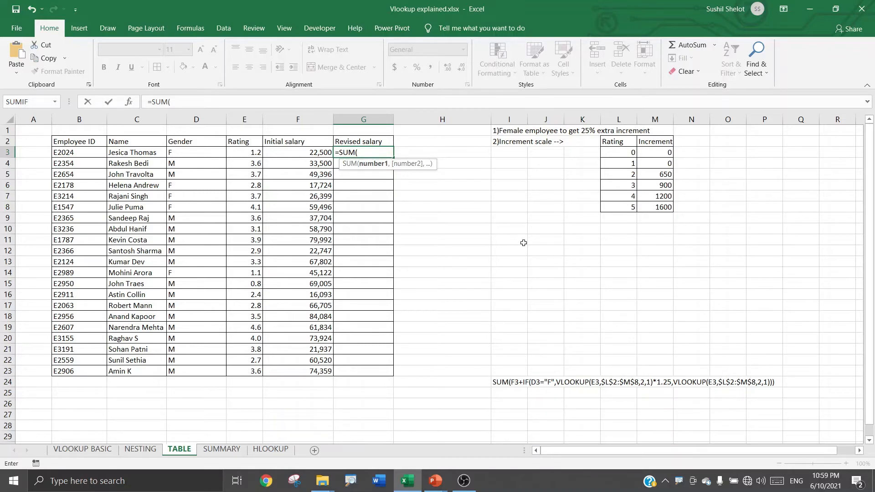
pyautogui.click(292, 154)
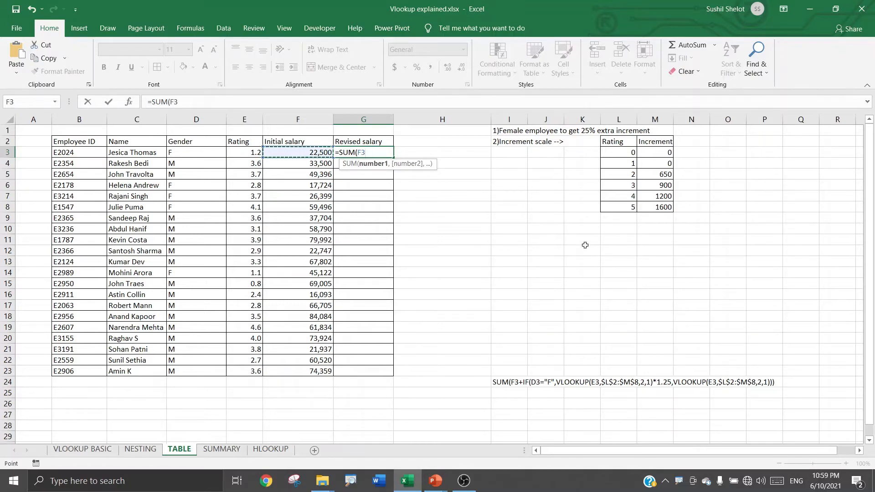
pyautogui.write('+if')
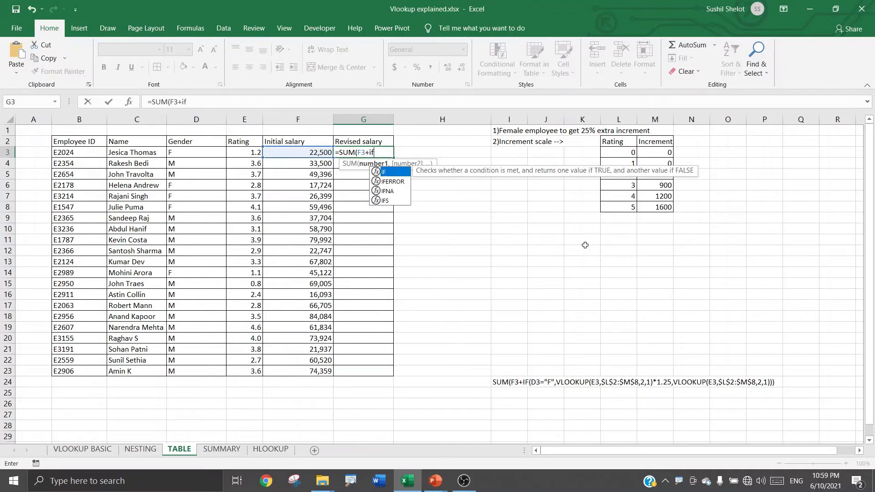
pyautogui.doubleClick(385, 172)
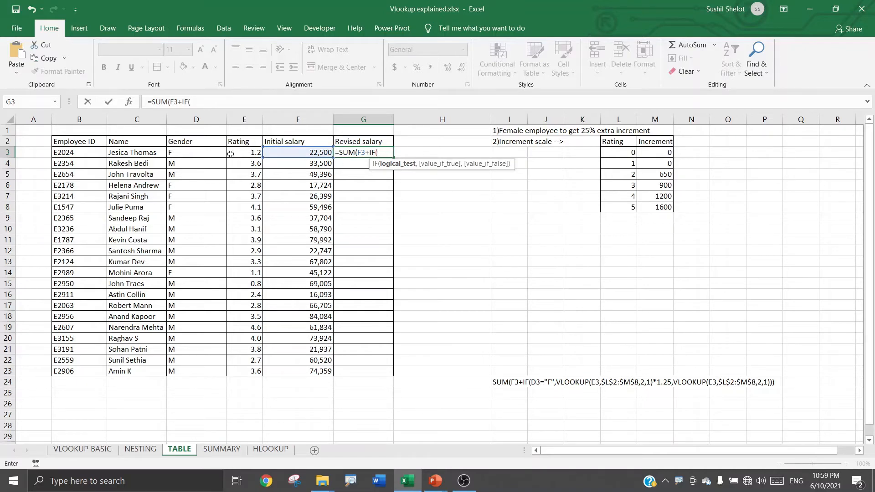
pyautogui.click(217, 153)
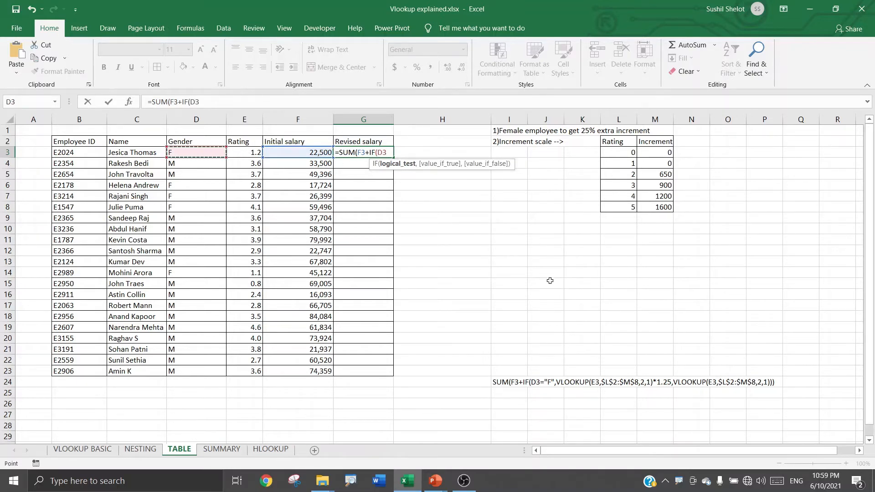
pyautogui.write('="F",')
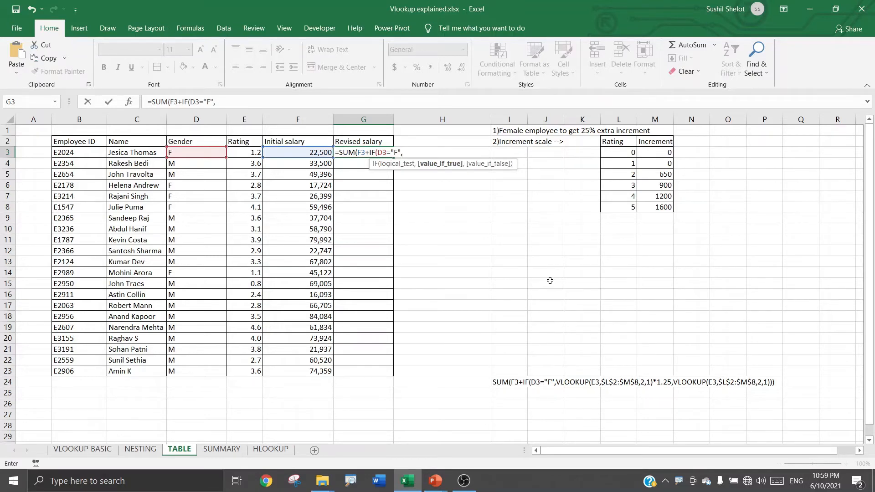
# Add the IF's true result as a VLOOKUP on the absolute range $L$2:$M$8, column 2, approximate match 1, multiplied by 1.25
pyautogui.write('vlook')
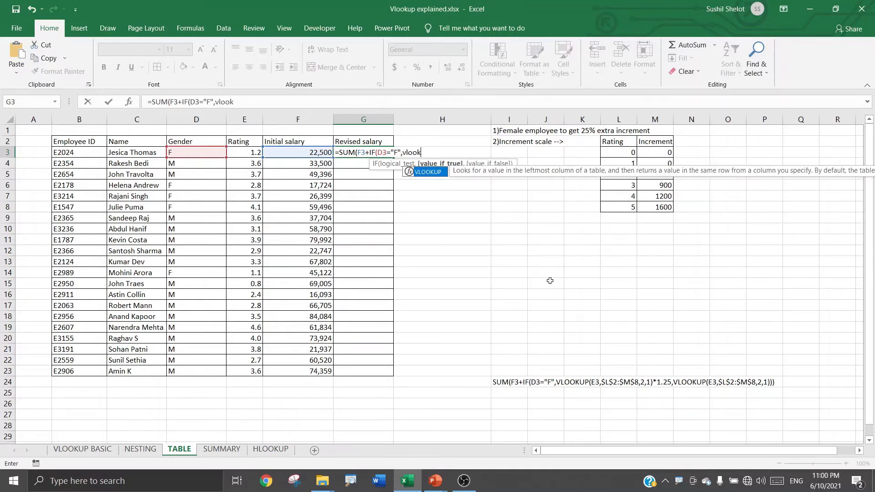
pyautogui.doubleClick(426, 172)
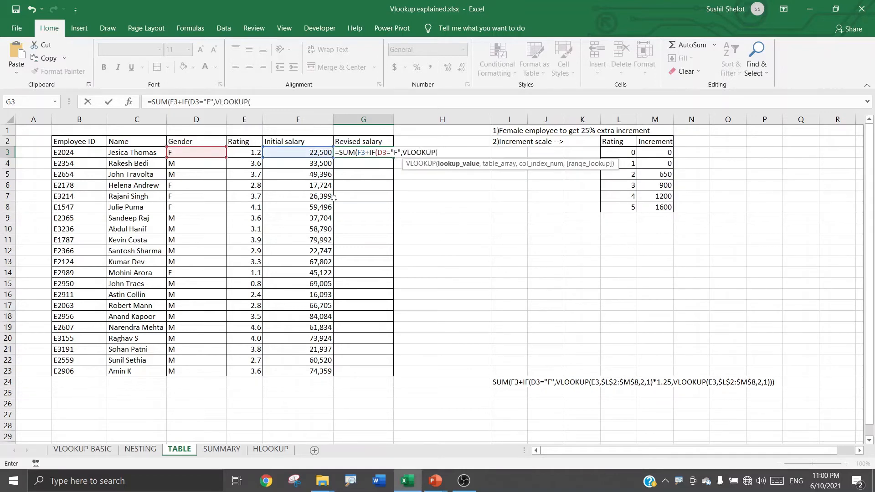
pyautogui.click(256, 155)
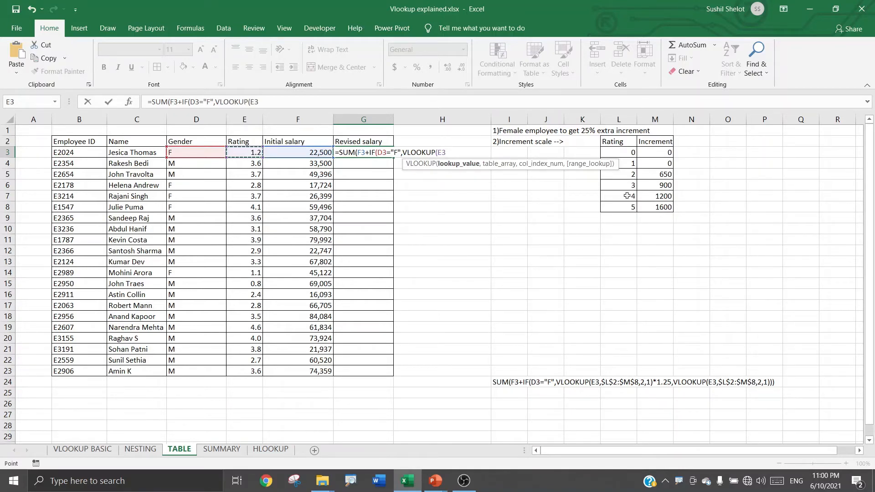
pyautogui.moveTo(613, 142); pyautogui.dragTo(652, 205)
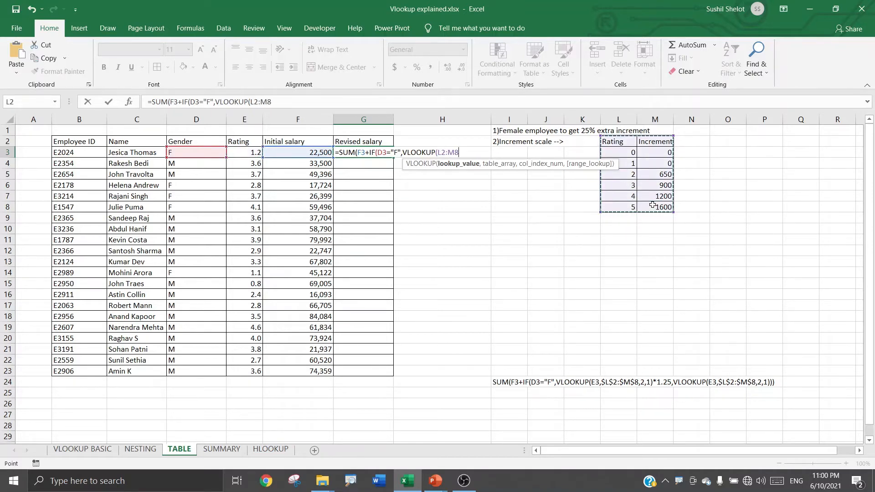
pyautogui.press('F4')
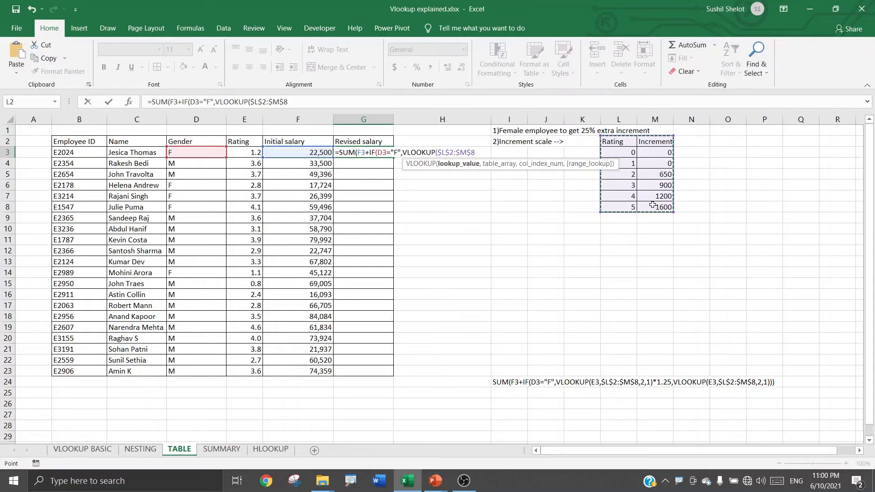
pyautogui.write(',')
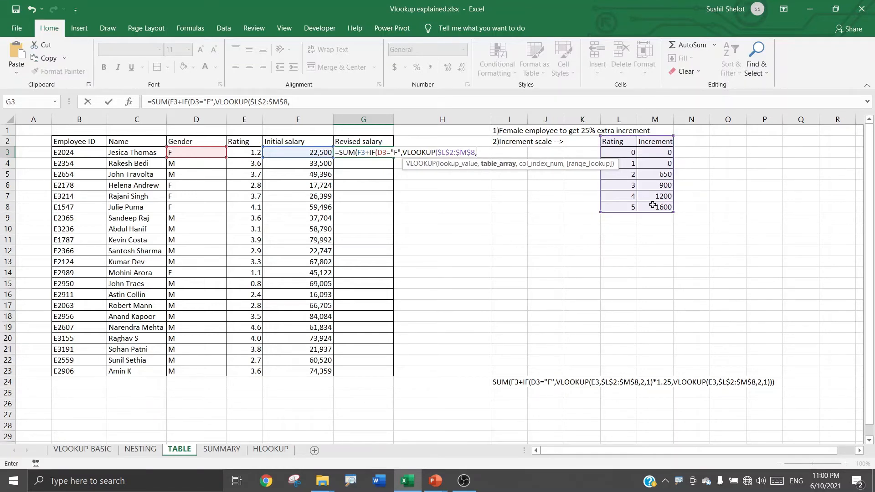
pyautogui.write('2')
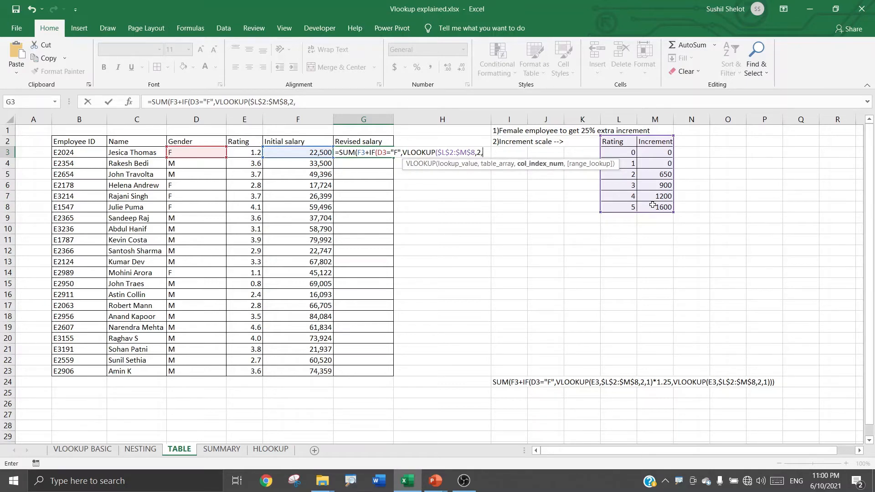
pyautogui.write(',1)')
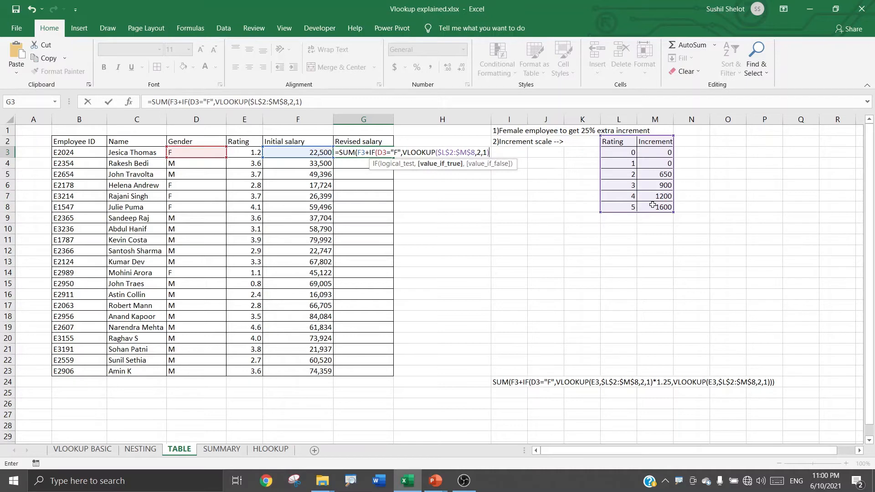
pyautogui.write('*1.25,')
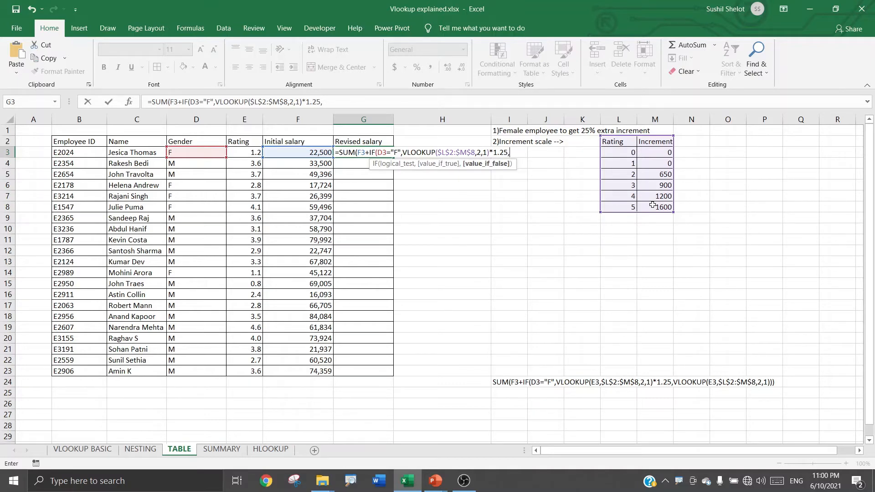
# Add the second VLOOKUP as the false result and commit G3 as =SUM(F3+IF(D3="F",VLOOKUP(E3,$L$2:$M$8,2,1)*1.25,VLOOKUP(E3,$L$2:$M$8,2,1)))
pyautogui.write('vl')
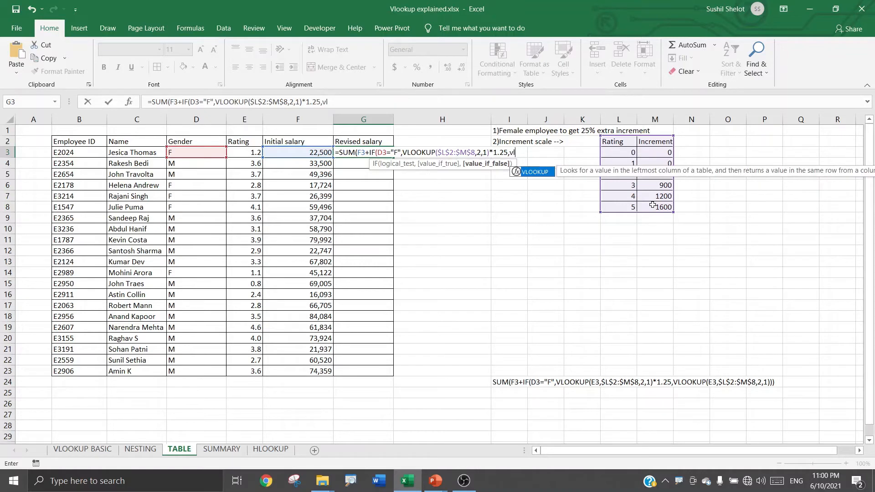
pyautogui.doubleClick(537, 172)
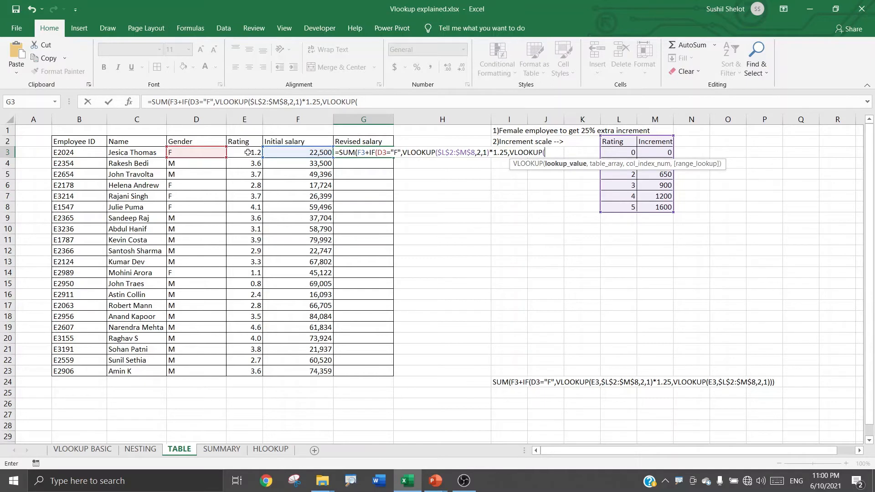
pyautogui.click(248, 152)
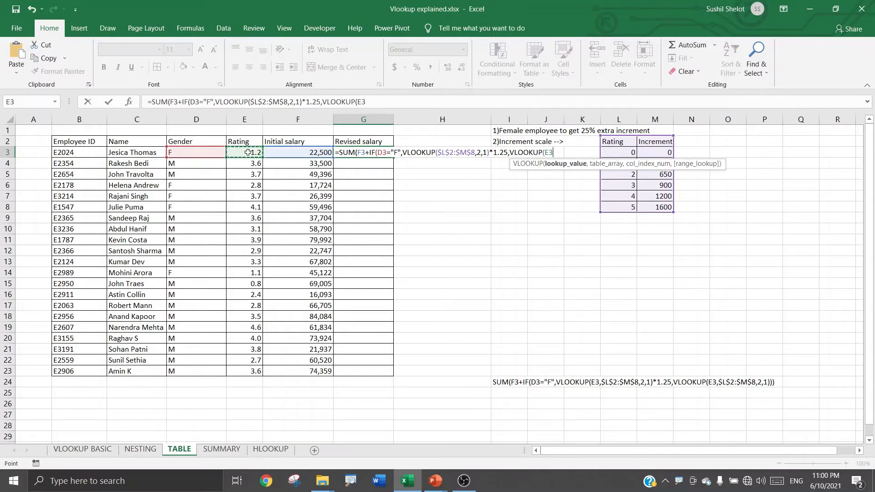
pyautogui.write(',')
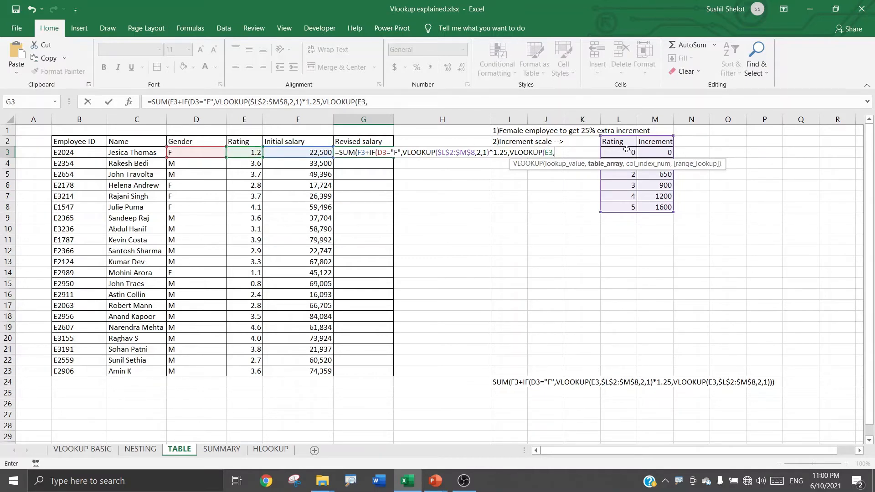
pyautogui.moveTo(623, 143); pyautogui.dragTo(654, 206)
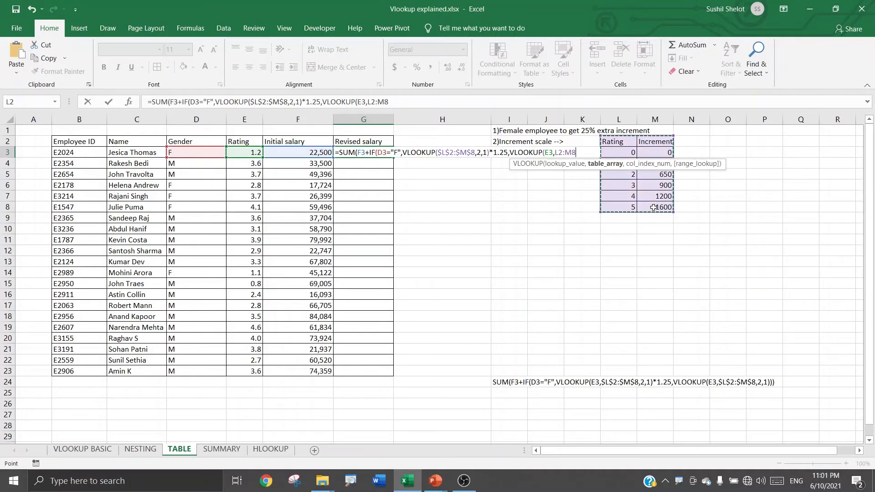
pyautogui.press('F4')
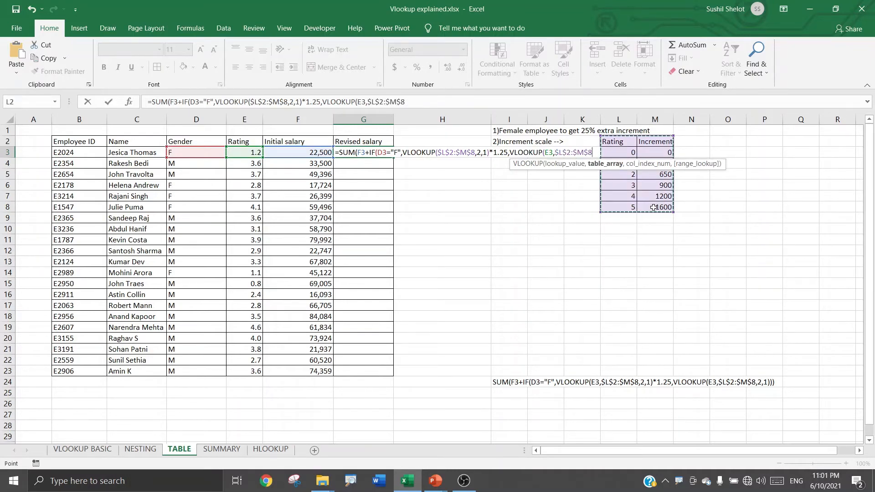
pyautogui.write(',2,')
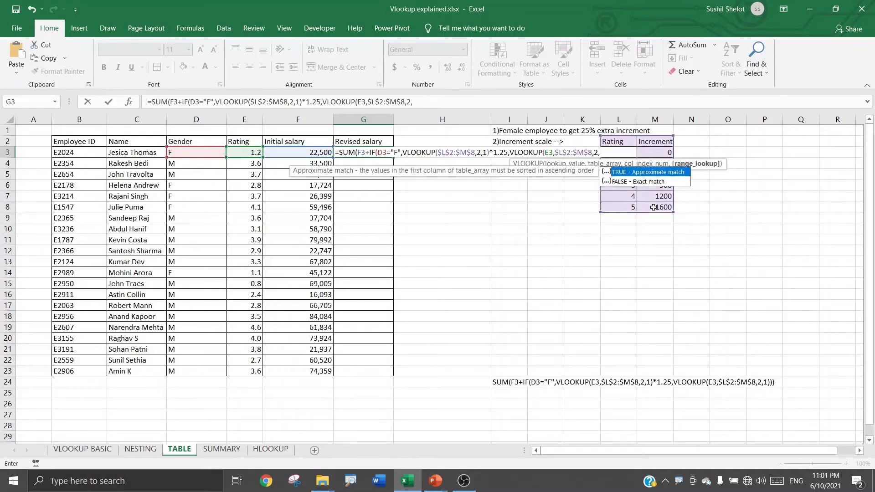
pyautogui.write('1))')
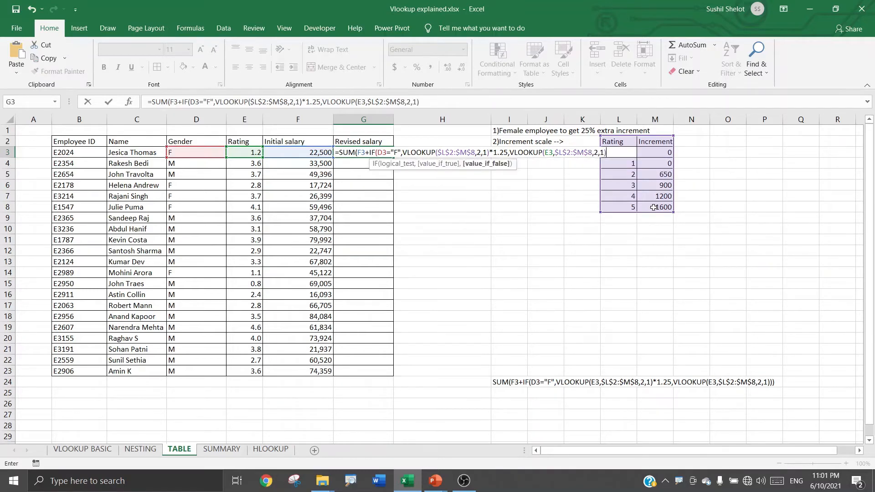
pyautogui.write(')')
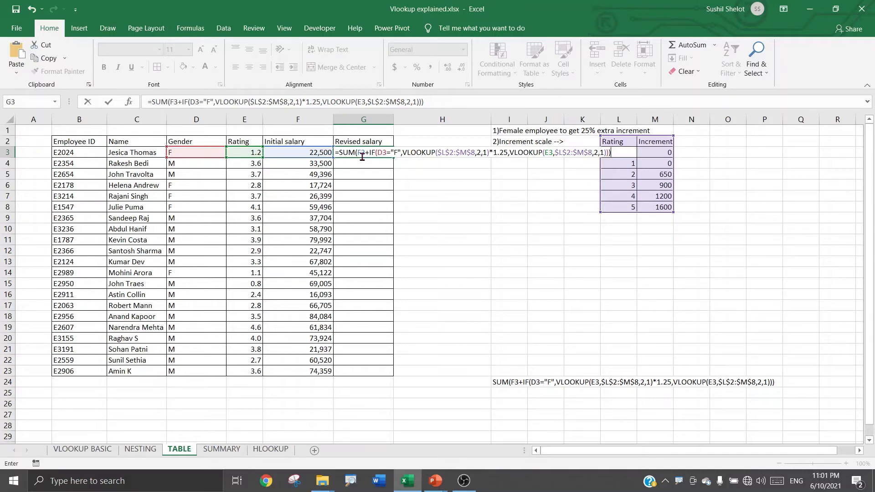
pyautogui.press('Return')
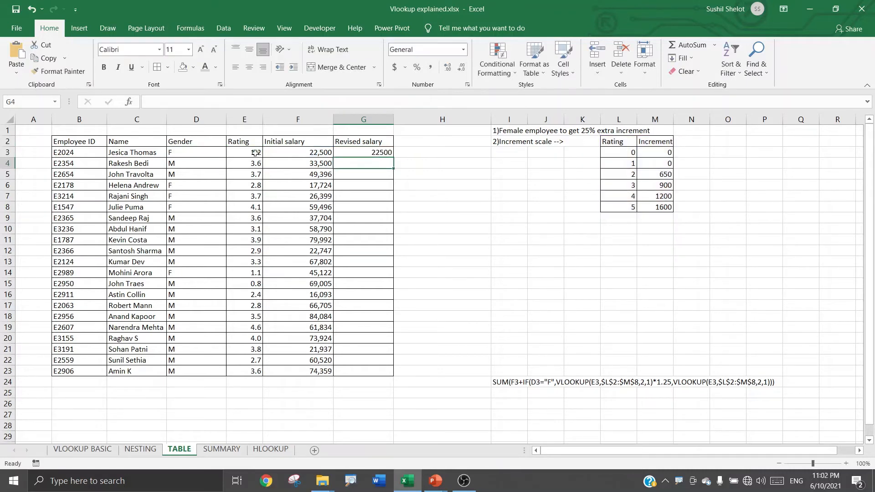
# Compare row 3's gender and rating with the increment scale, and fill the G3 formula down the Revised salary column to row 23
pyautogui.click(349, 154)
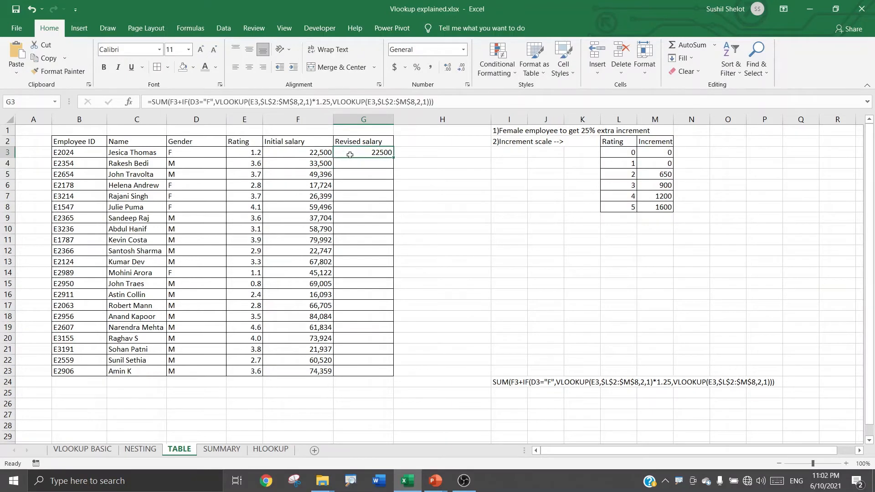
pyautogui.click(210, 150)
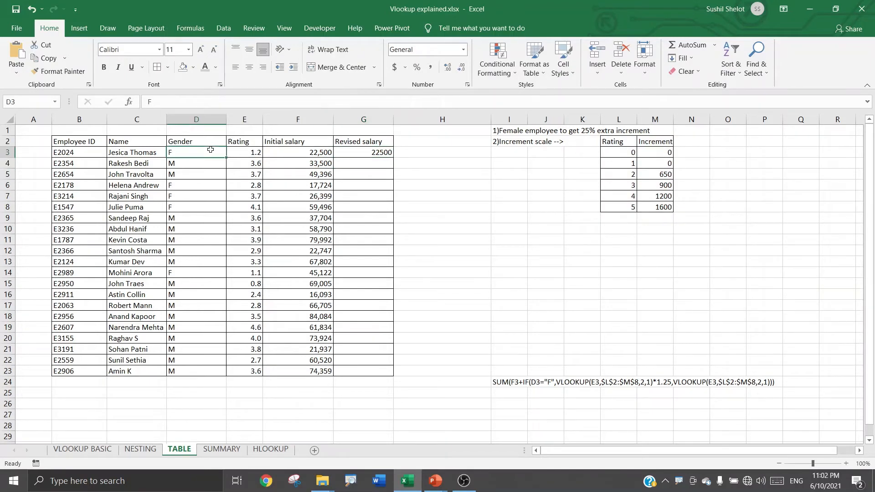
pyautogui.click(240, 151)
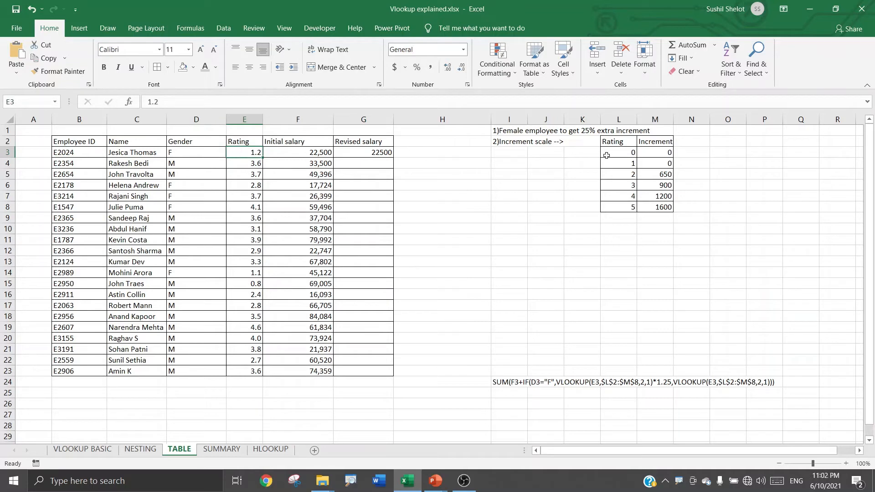
pyautogui.click(663, 161)
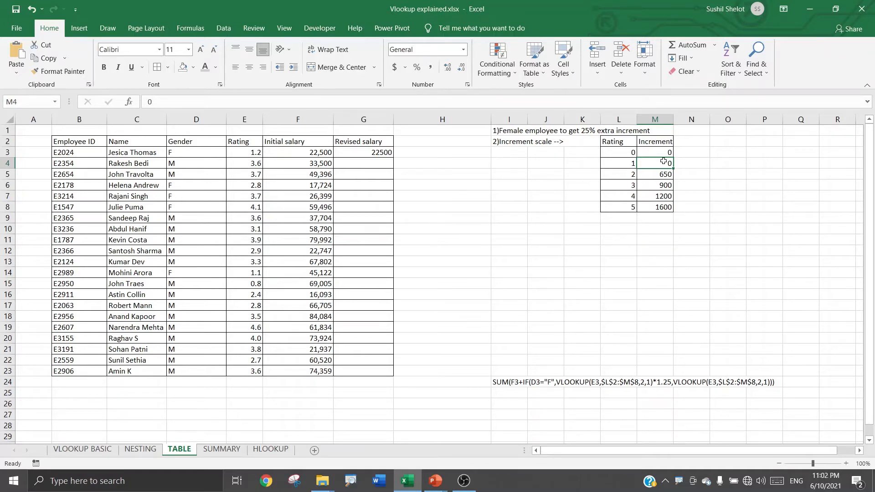
pyautogui.click(362, 154)
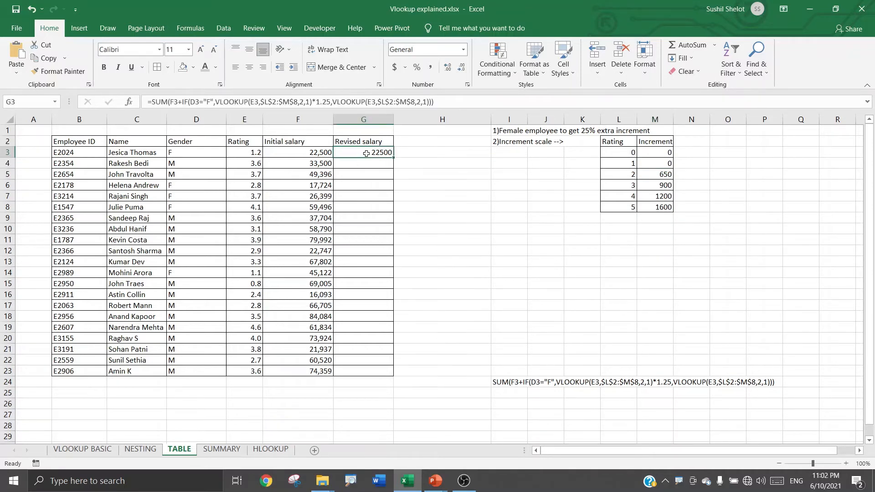
pyautogui.doubleClick(394, 157)
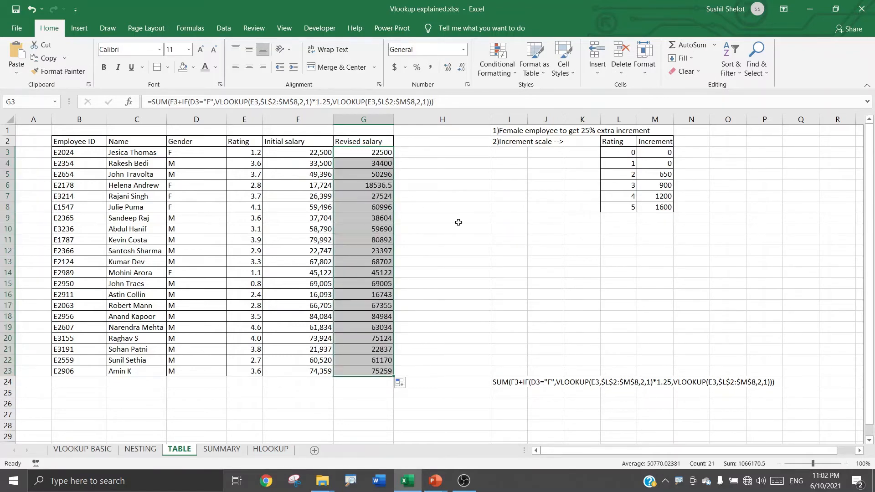
pyautogui.click(213, 187)
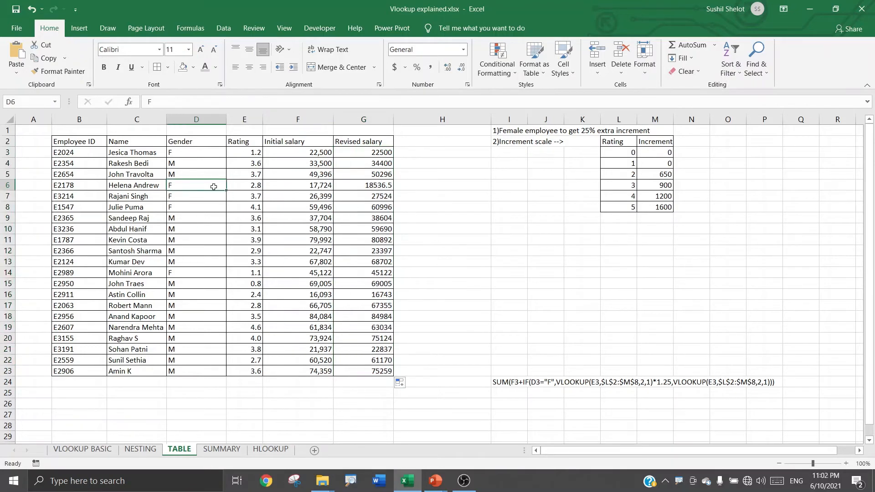
# Check row 6's rating against the increment scale, calculate its increment in H6 as =650*1.25, and show two decimal places
pyautogui.click(246, 186)
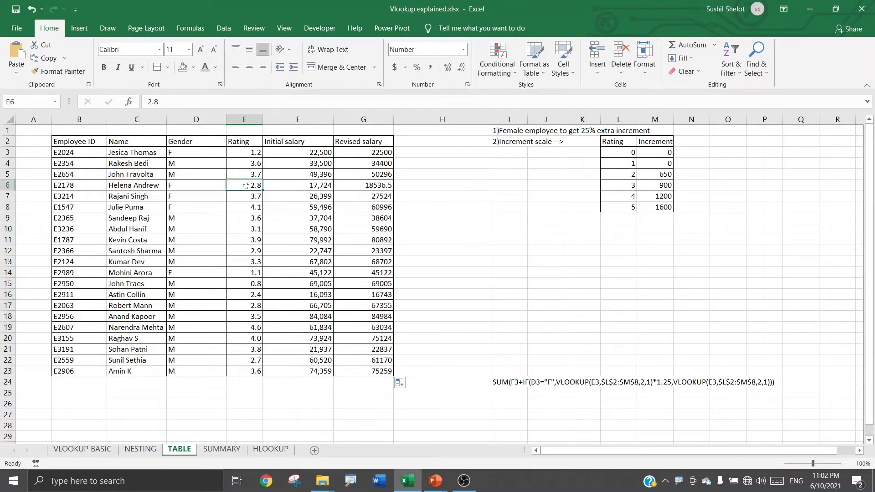
pyautogui.click(609, 179)
pyautogui.moveTo(609, 178); pyautogui.dragTo(662, 174)
pyautogui.click(661, 174)
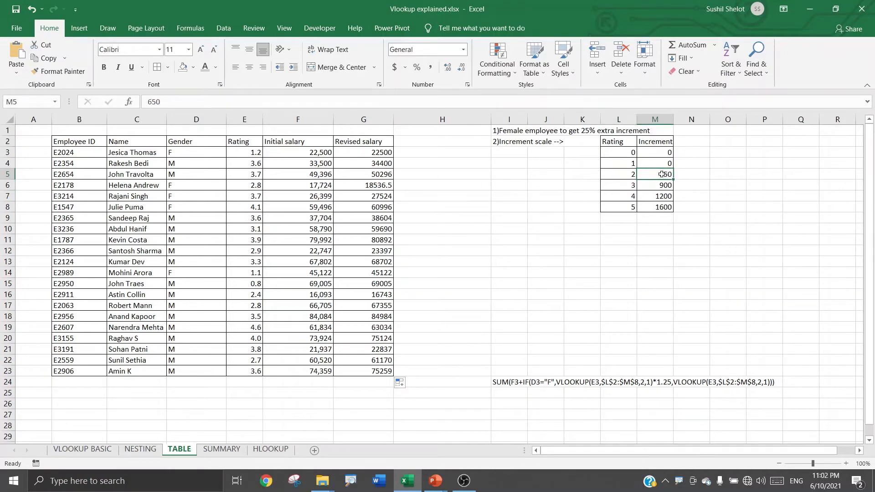
pyautogui.click(488, 184)
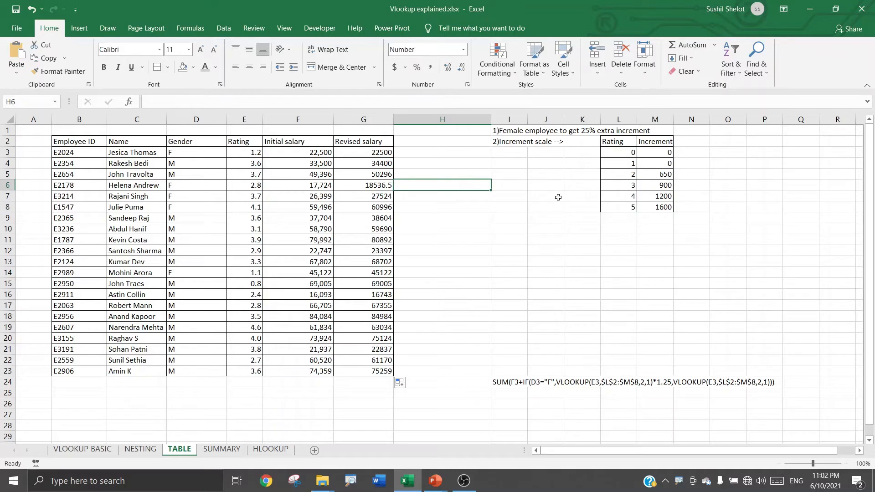
pyautogui.write('=6')
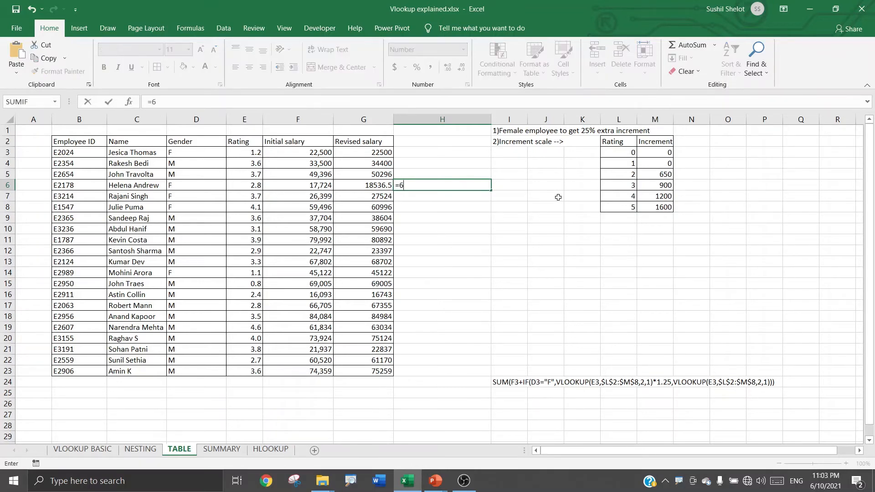
pyautogui.write('50*1.25')
pyautogui.press('Return')
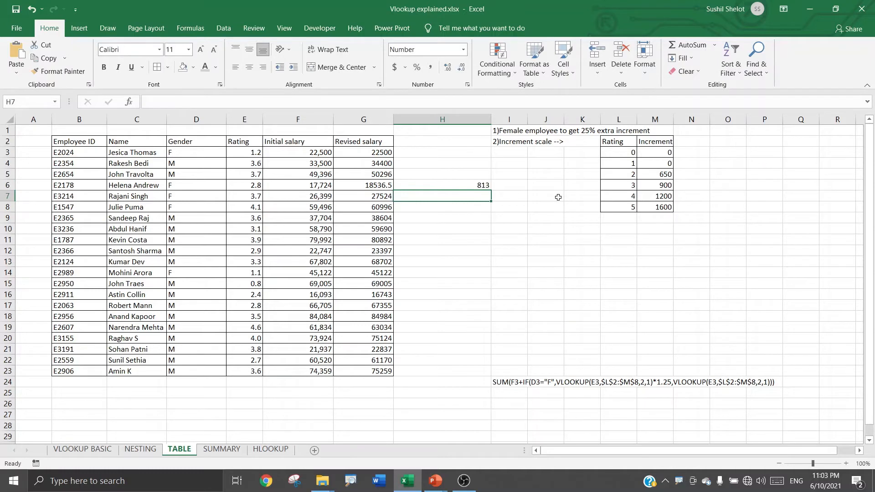
pyautogui.click(477, 187)
pyautogui.click(447, 72)
pyautogui.click(447, 71)
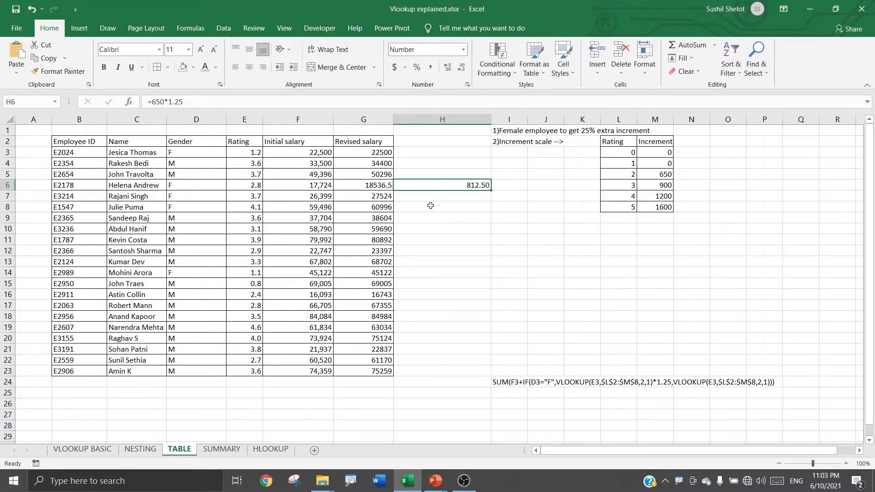
# Add the initial salary in F6 and the increment in H6 in cell I6, and compare the sum with G6
pyautogui.click(506, 183)
pyautogui.write('=')
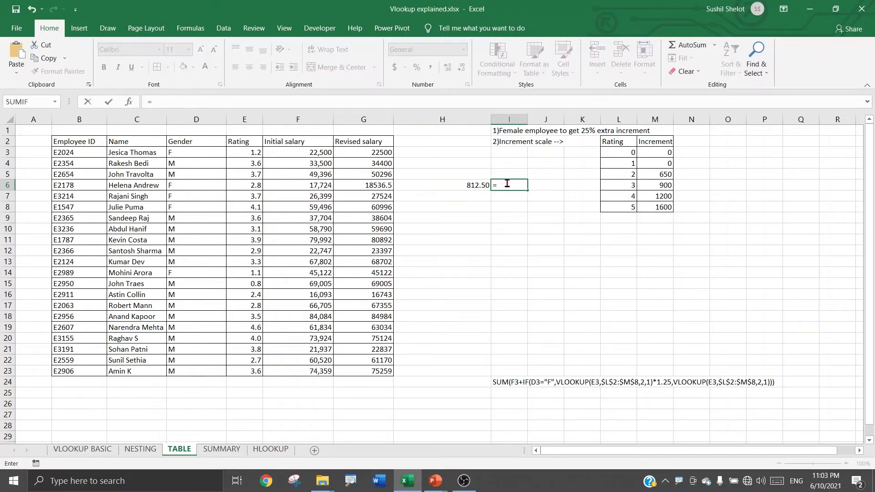
pyautogui.click(319, 184)
pyautogui.write('+')
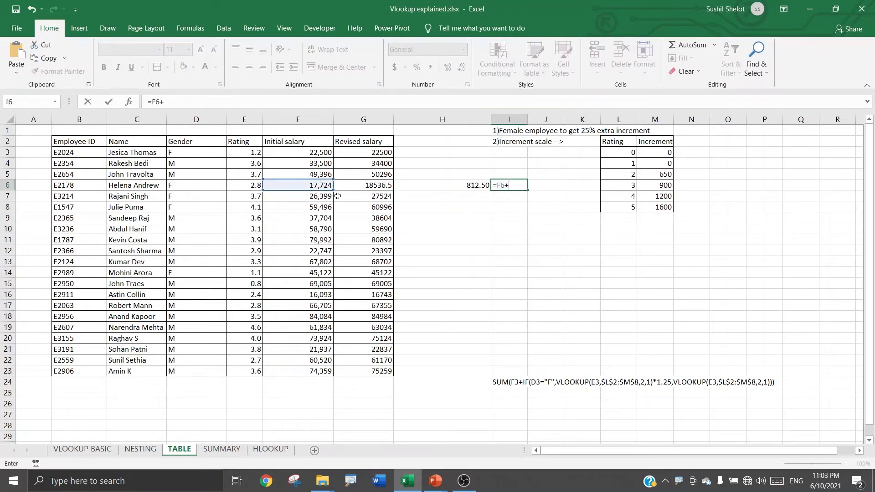
pyautogui.click(434, 188)
pyautogui.press('Return')
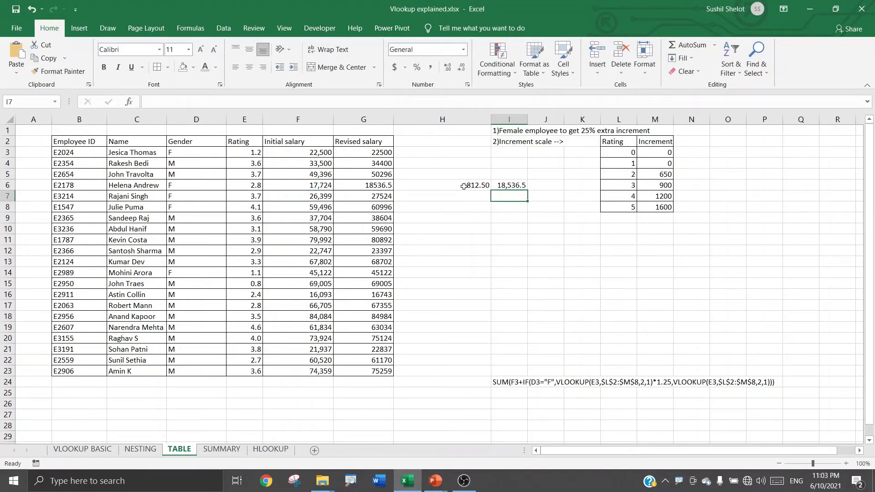
pyautogui.click(522, 185)
pyautogui.click(363, 184)
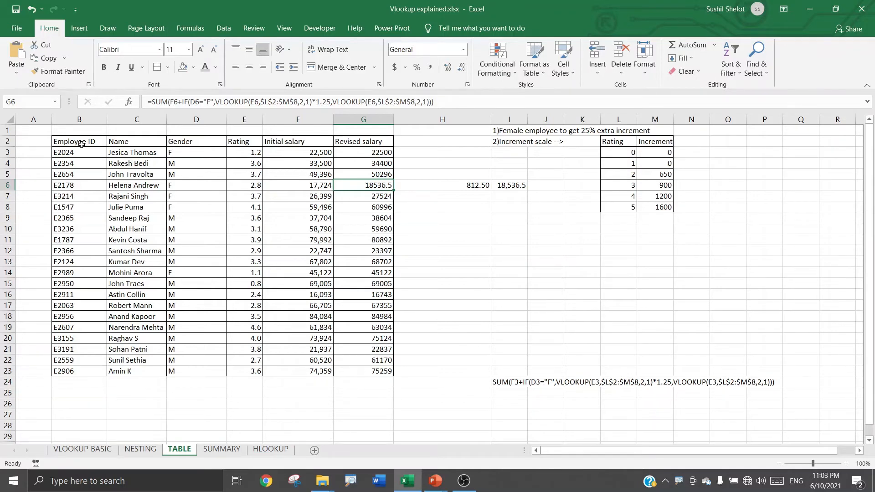
# Clear the formulas from the Revised salary column, G3:G23
pyautogui.moveTo(81, 144); pyautogui.dragTo(361, 370)
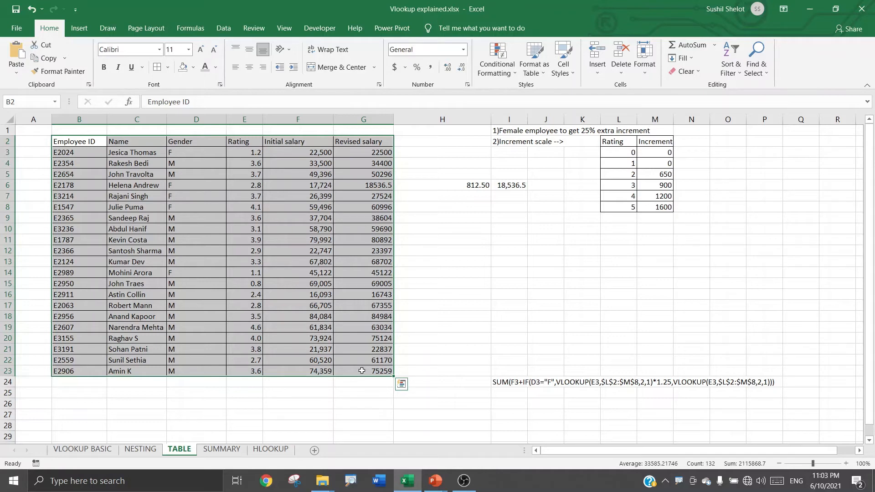
pyautogui.moveTo(372, 154); pyautogui.dragTo(371, 371)
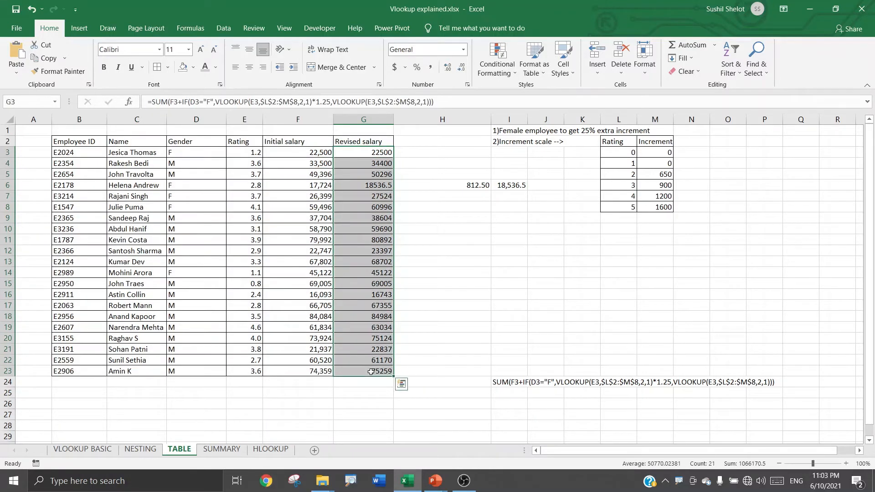
pyautogui.press('Delete')
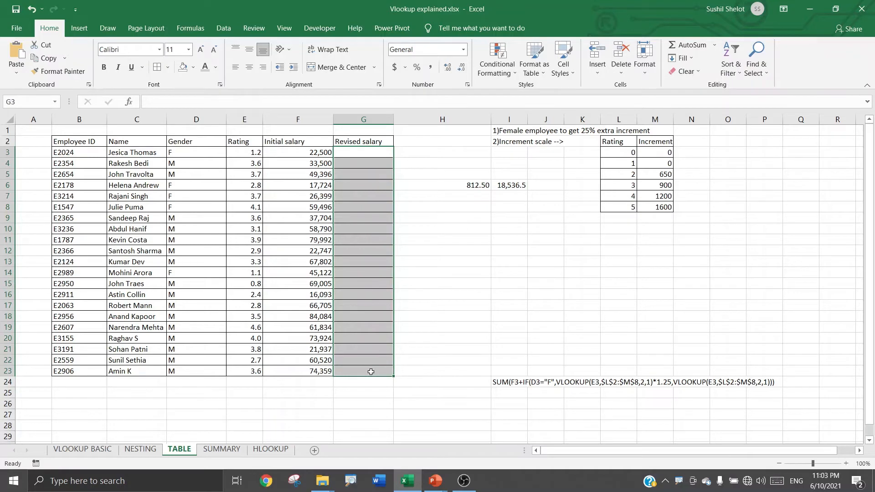
# Convert the employee data range $B$2:$G$23 into a table with headers
pyautogui.click(87, 144)
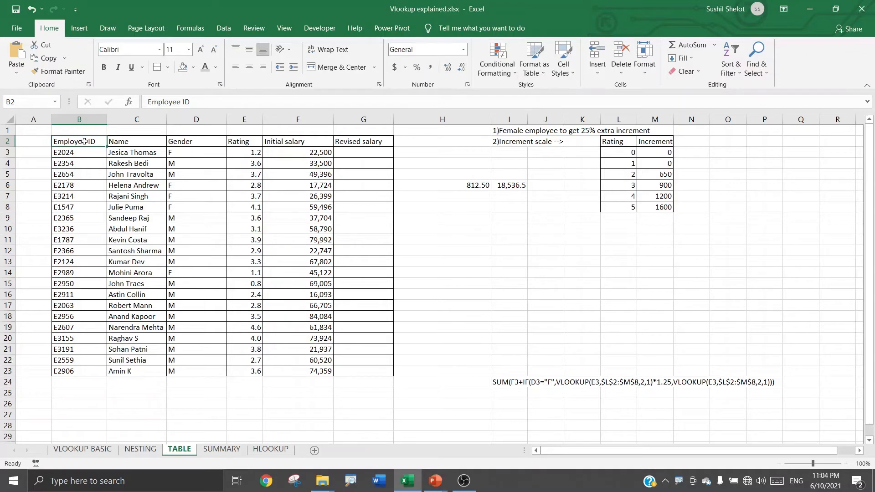
pyautogui.click(87, 31)
pyautogui.click(97, 57)
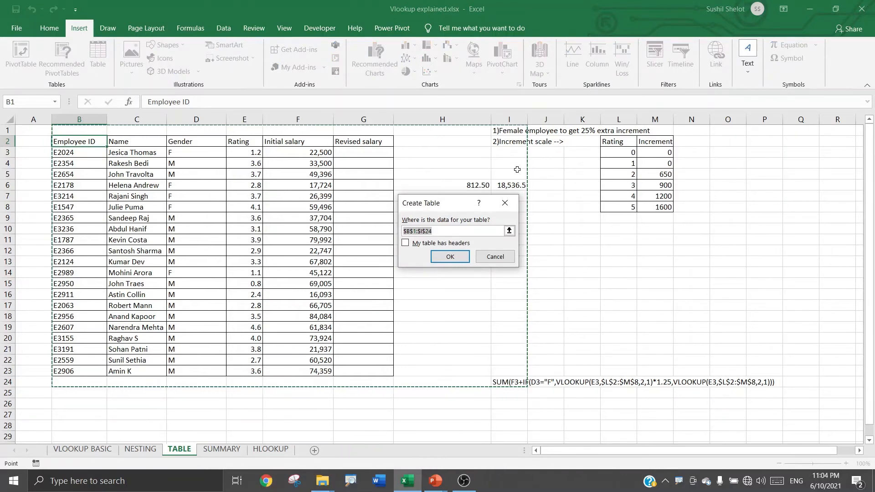
pyautogui.moveTo(68, 144); pyautogui.dragTo(367, 368)
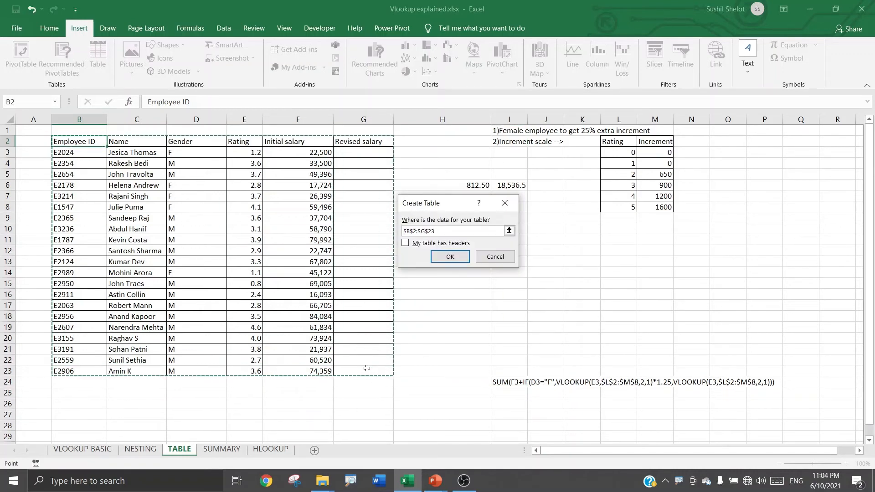
pyautogui.click(405, 243)
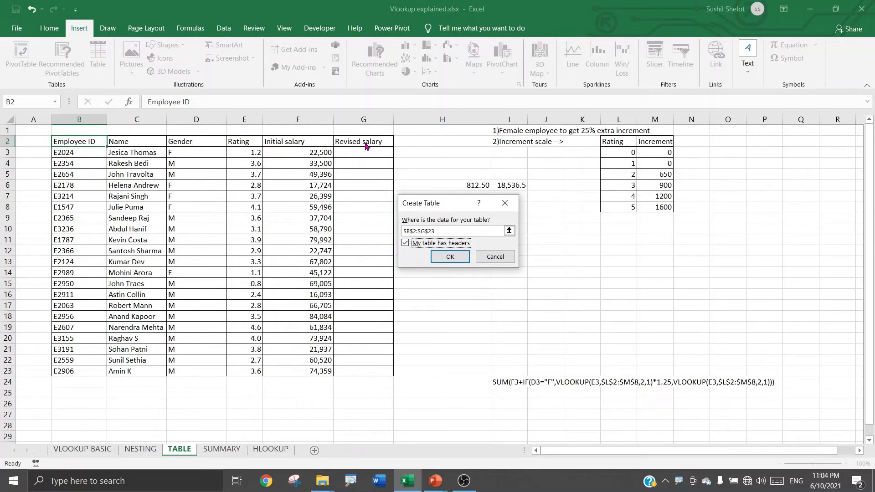
pyautogui.click(450, 257)
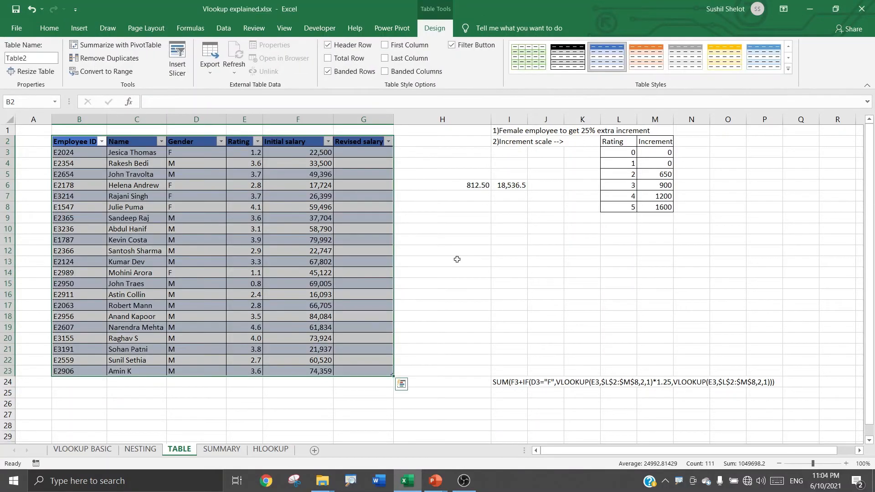
# Rename the new employee table as INC
pyautogui.click(33, 59)
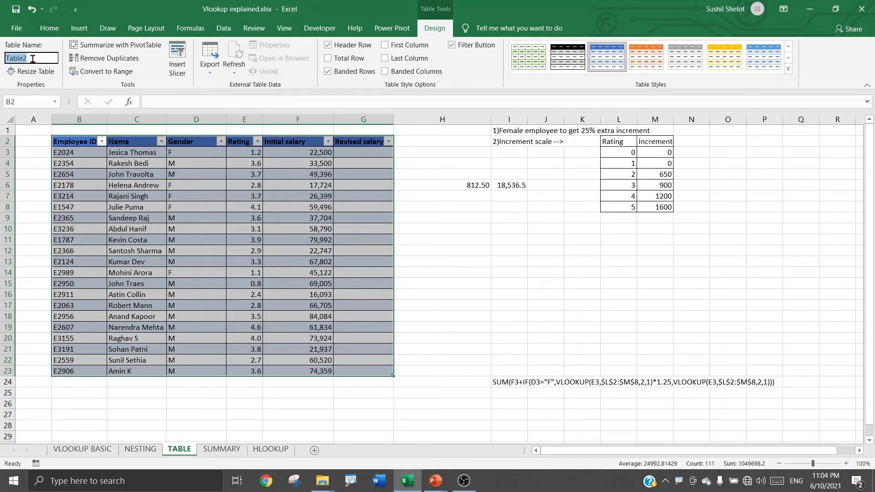
pyautogui.write('INC')
pyautogui.click(221, 188)
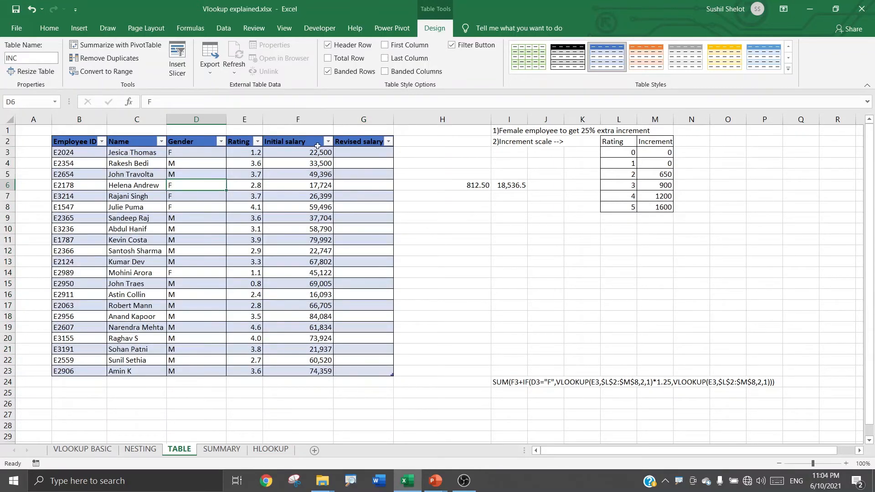
pyautogui.click(350, 154)
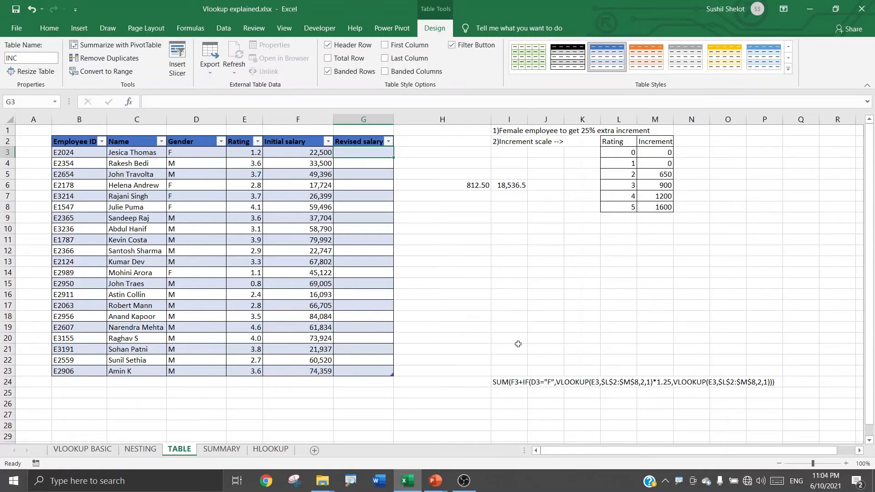
pyautogui.write('=su')
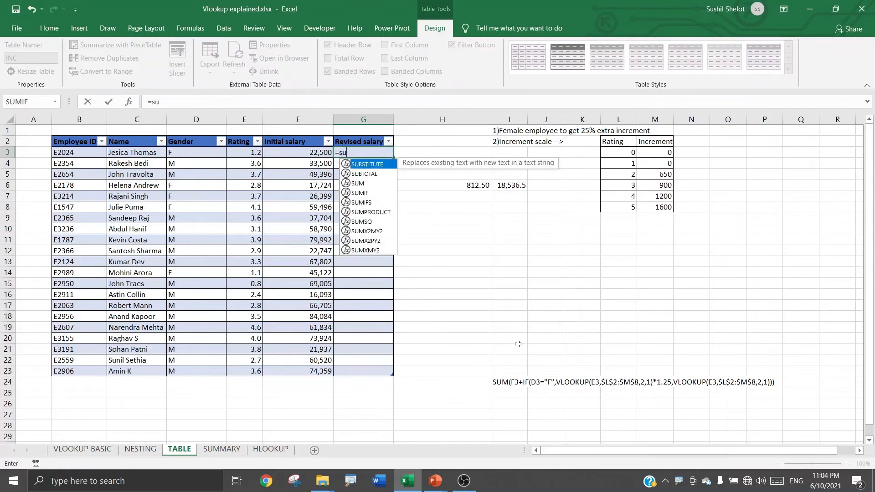
pyautogui.write('m(')
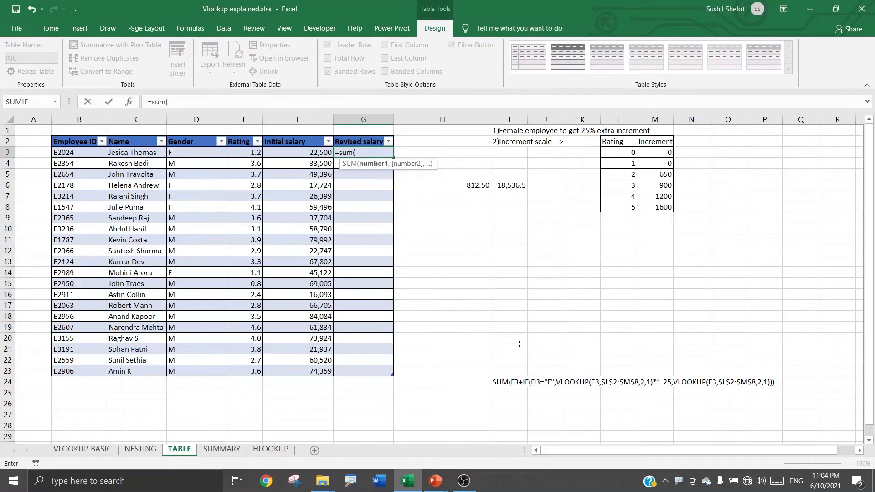
pyautogui.click(302, 154)
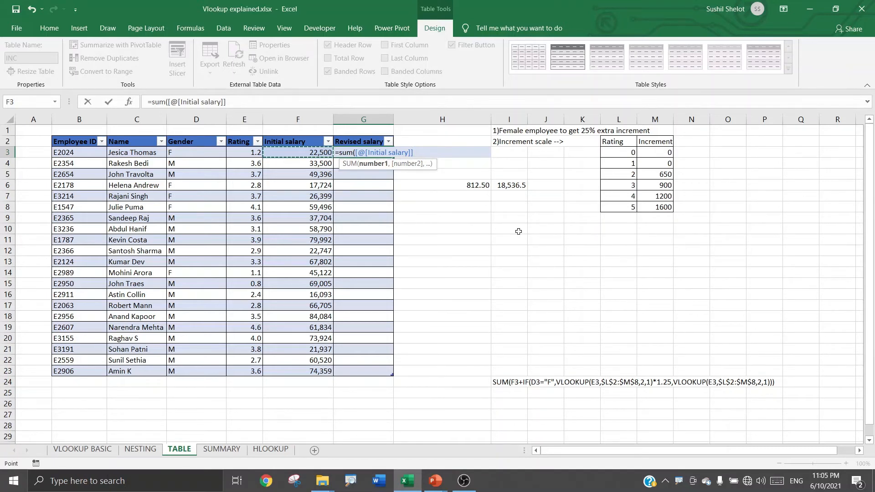
pyautogui.write('+')
pyautogui.write('if')
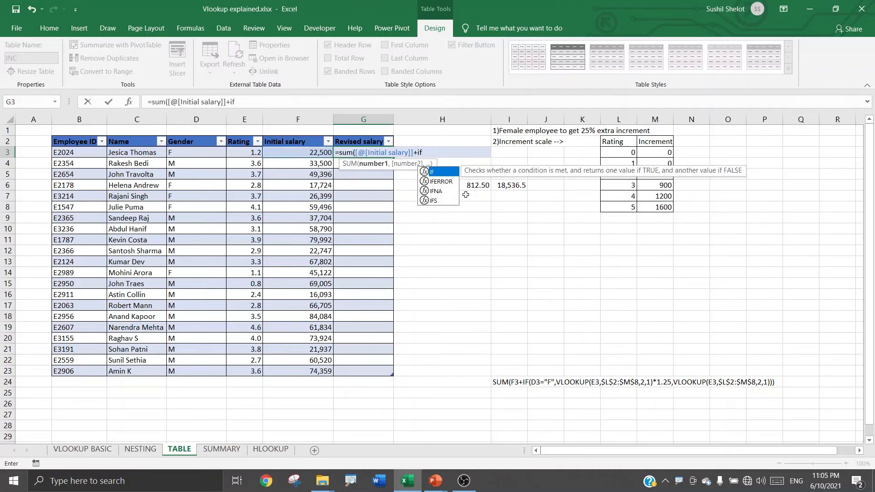
pyautogui.doubleClick(431, 173)
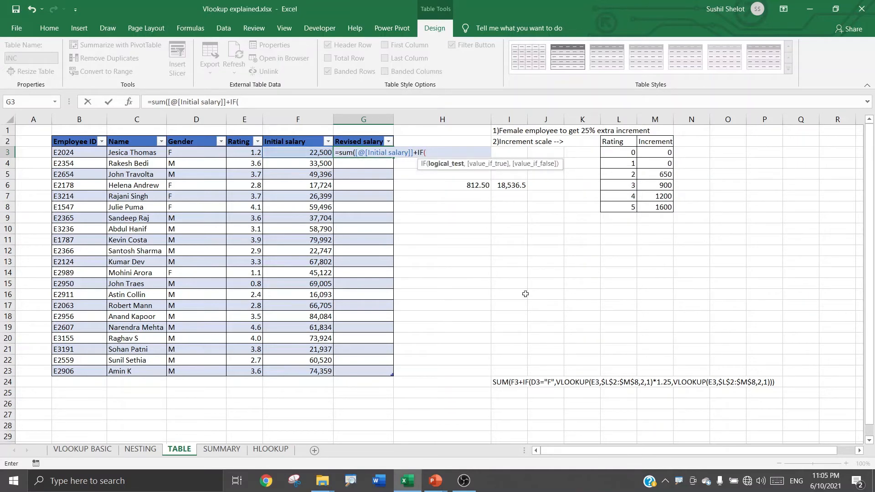
pyautogui.click(189, 153)
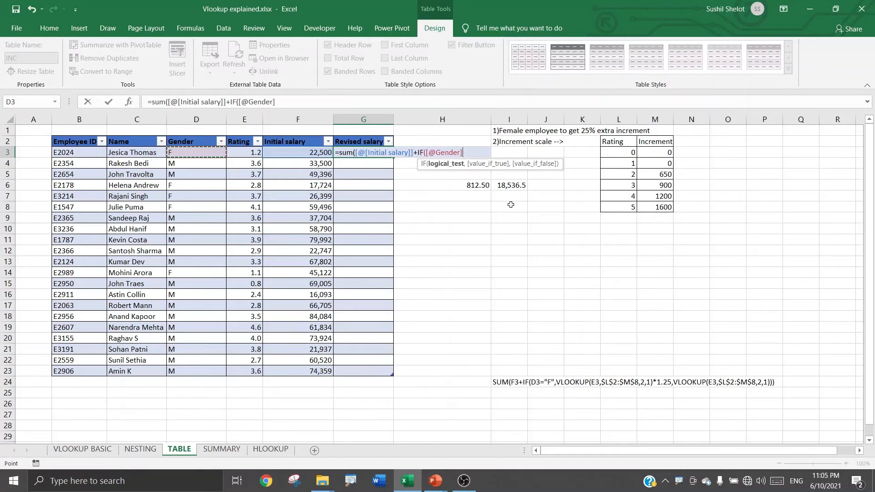
pyautogui.write('="F",')
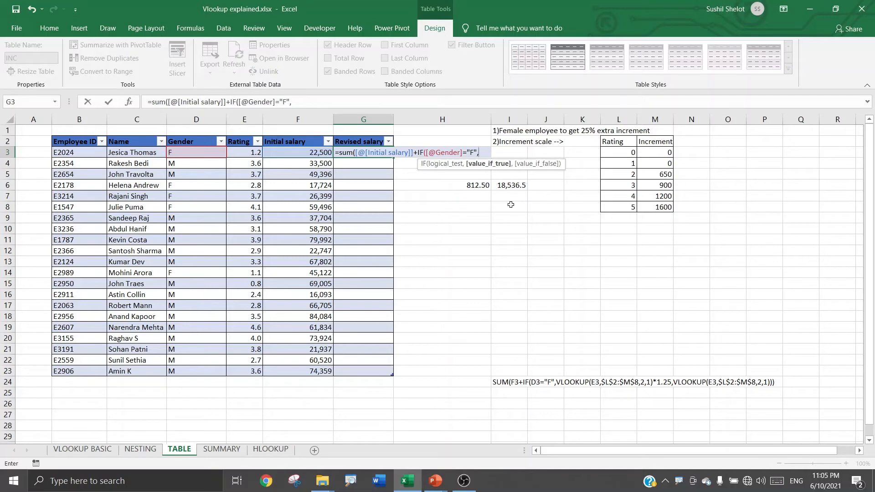
pyautogui.write('vl')
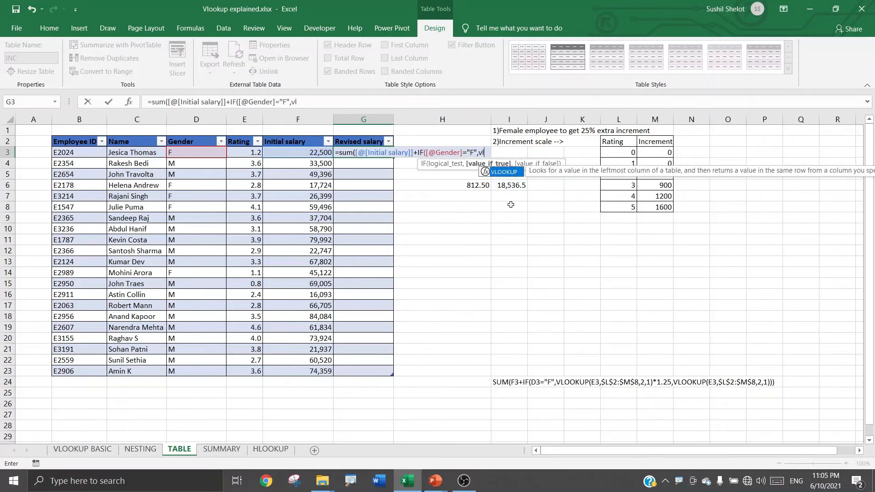
pyautogui.doubleClick(506, 171)
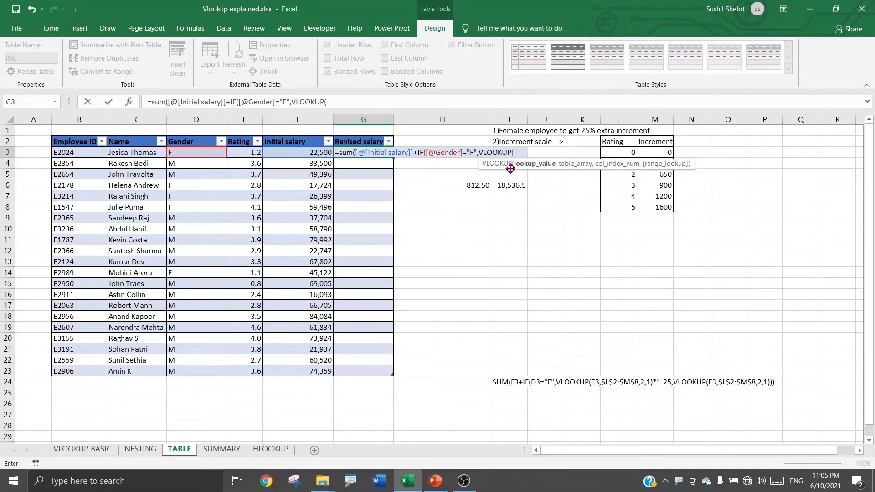
pyautogui.click(251, 154)
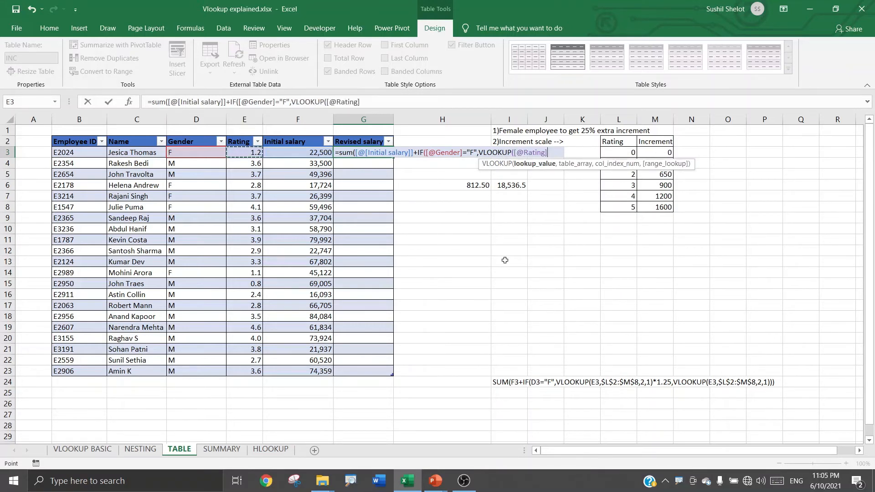
pyautogui.write(',')
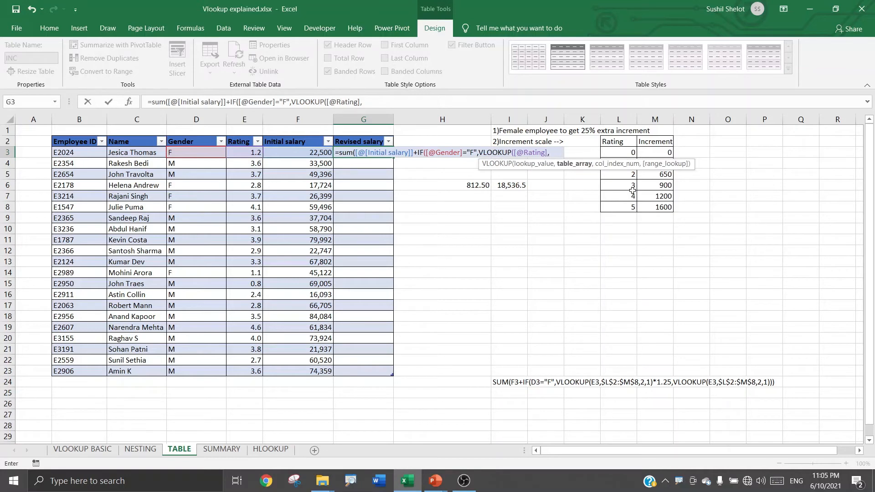
pyautogui.moveTo(615, 142); pyautogui.dragTo(656, 206)
pyautogui.press('F4')
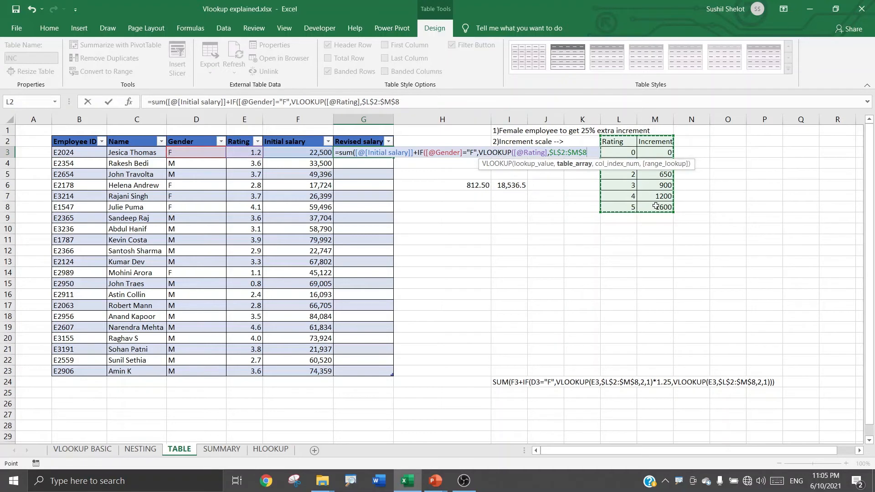
pyautogui.write(',')
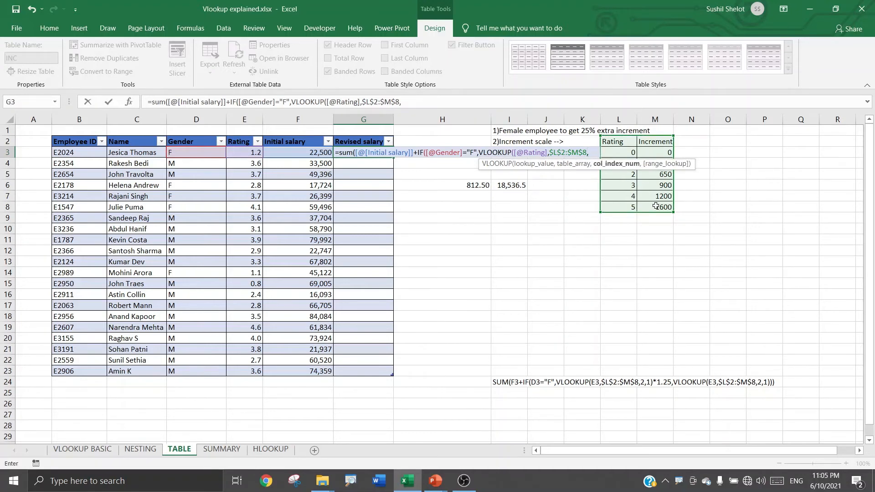
pyautogui.write('2,1')
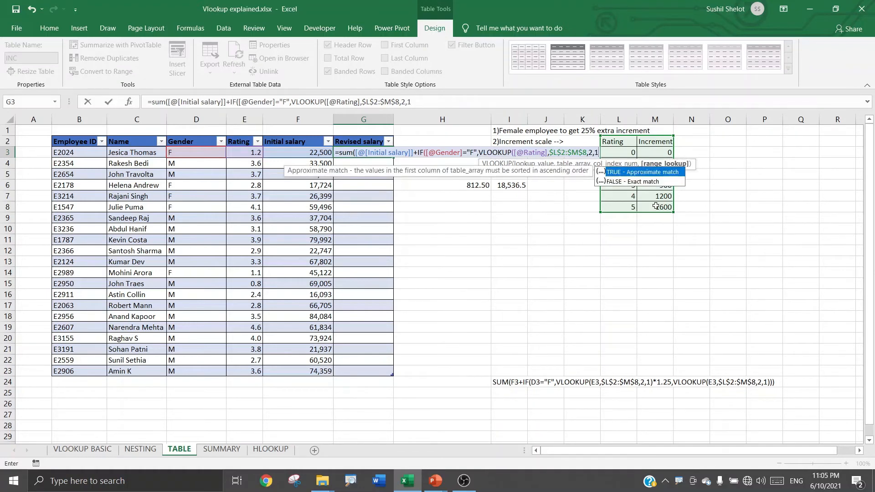
pyautogui.write(')')
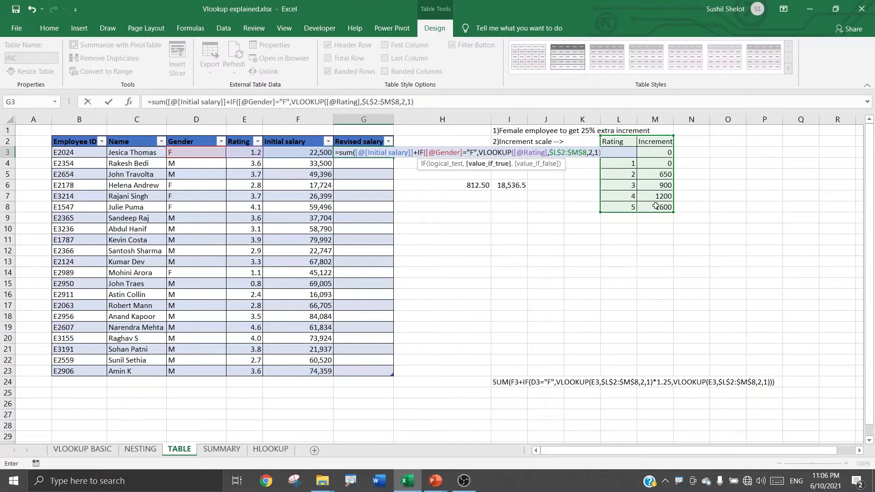
pyautogui.write('*1.25')
pyautogui.write(',')
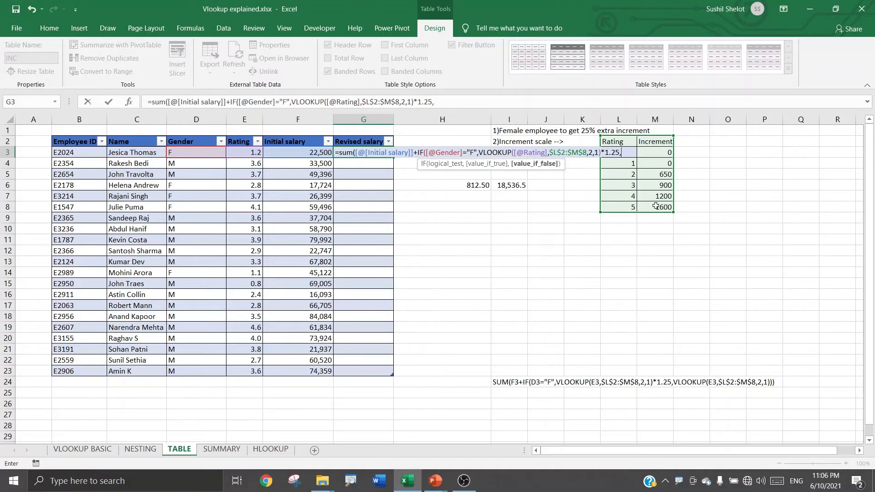
pyautogui.write('vloo')
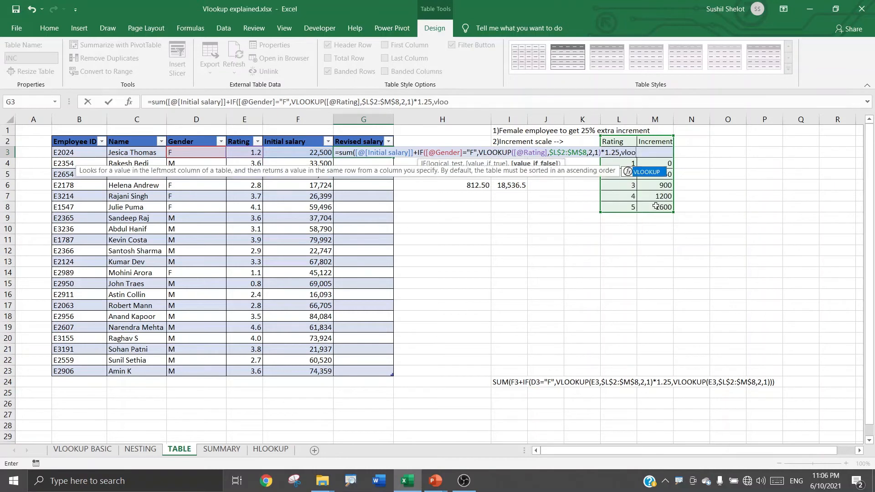
pyautogui.doubleClick(651, 173)
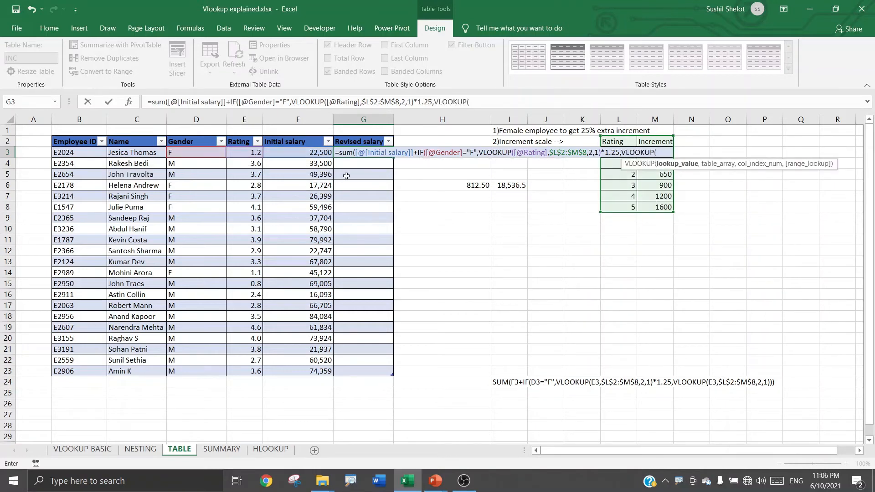
pyautogui.click(249, 154)
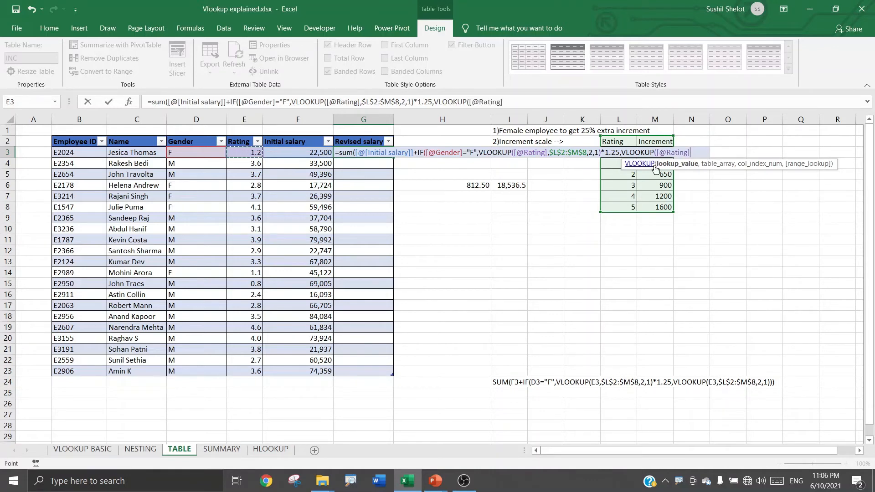
pyautogui.write(',')
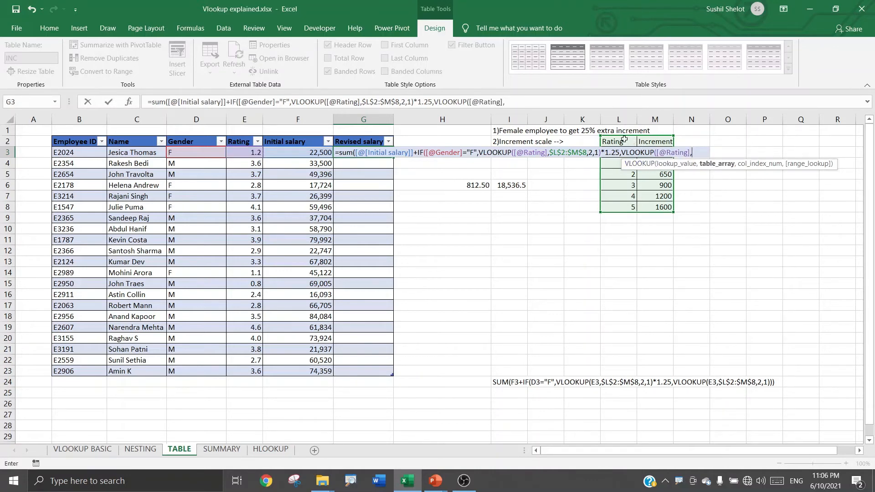
pyautogui.moveTo(632, 139); pyautogui.dragTo(660, 203)
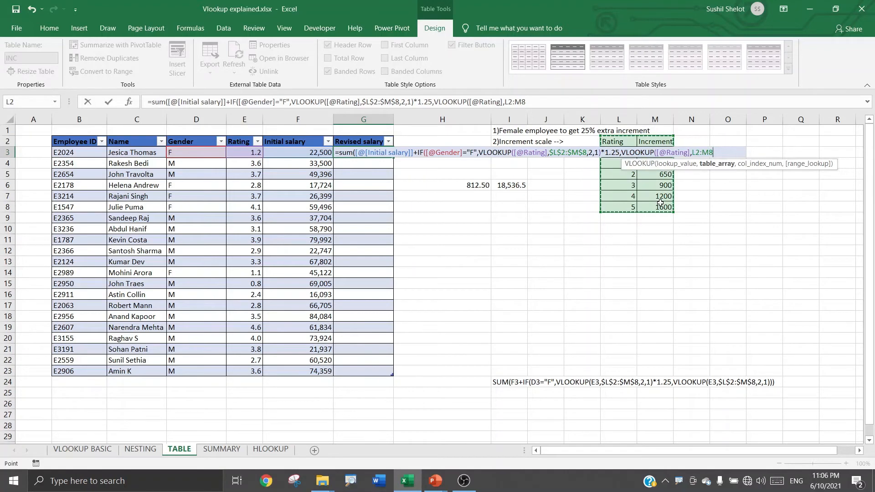
pyautogui.press('F4')
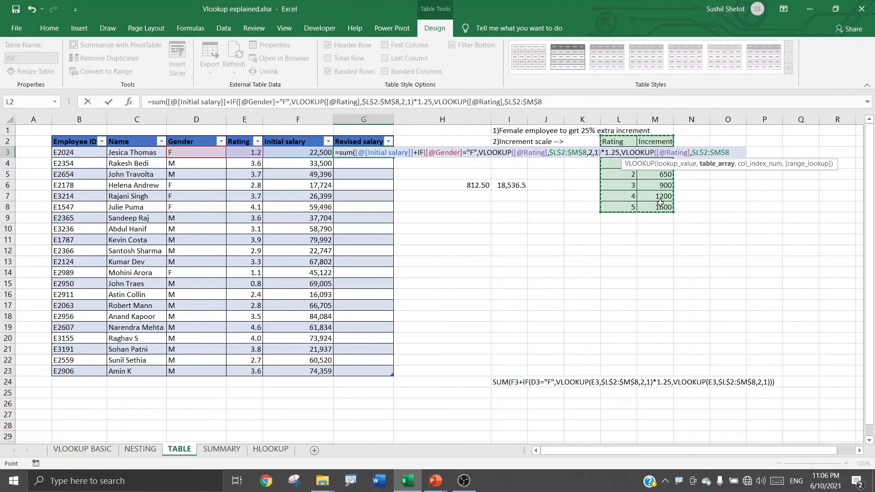
pyautogui.write(',2')
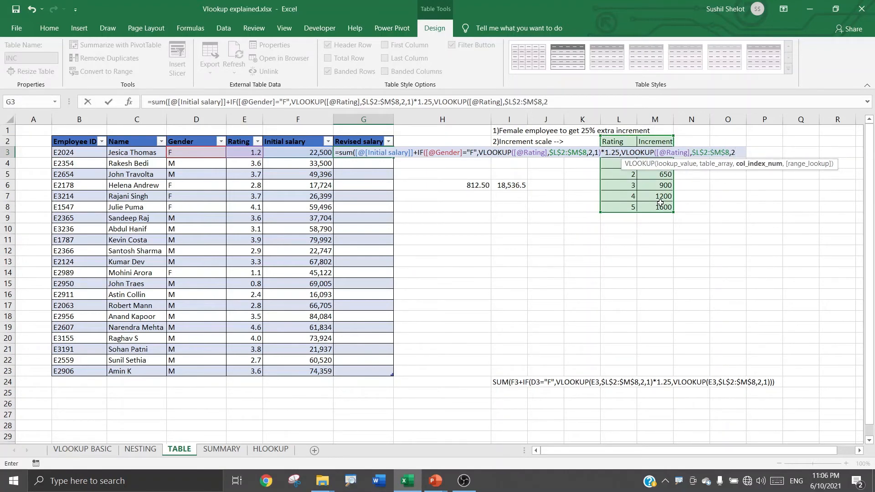
pyautogui.write(',')
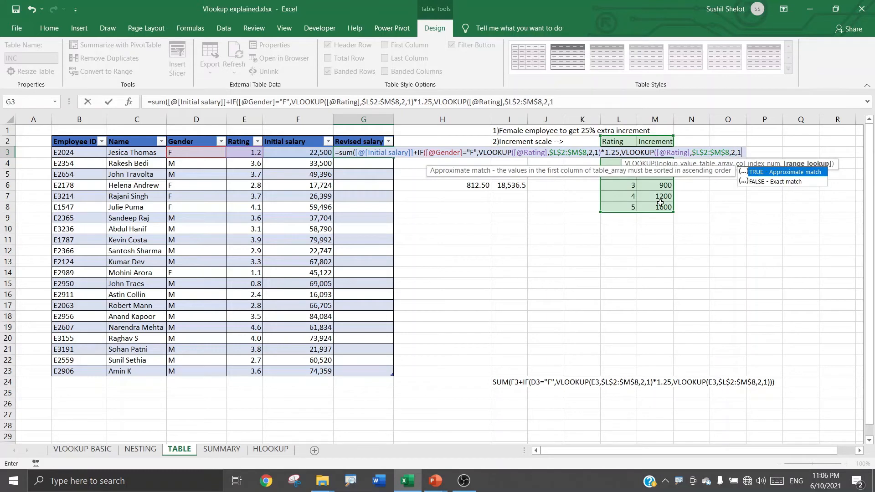
pyautogui.write('1))')
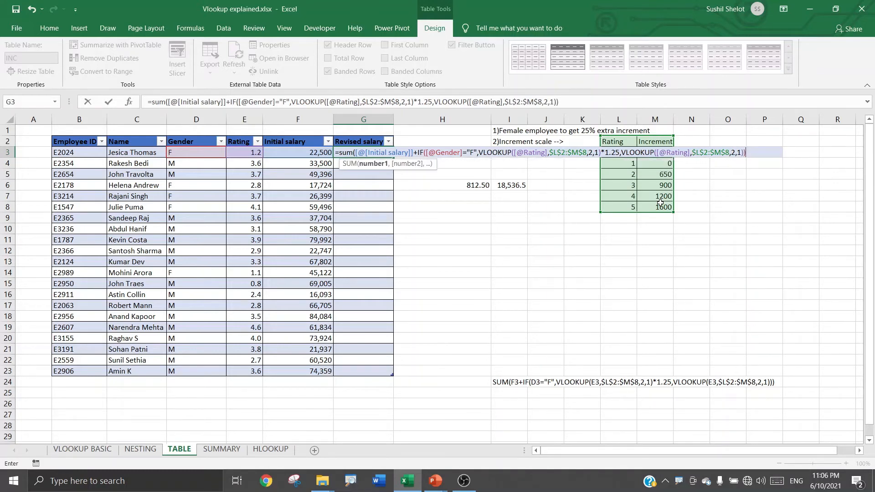
pyautogui.press('Return')
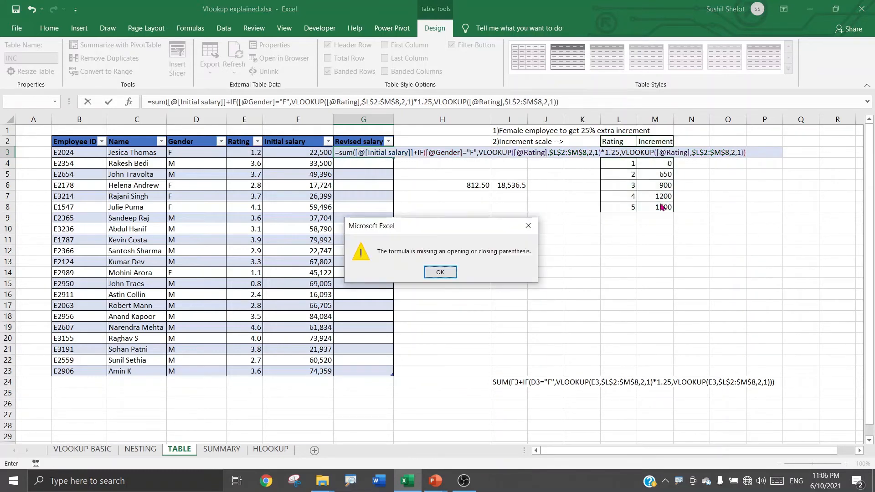
pyautogui.click(440, 272)
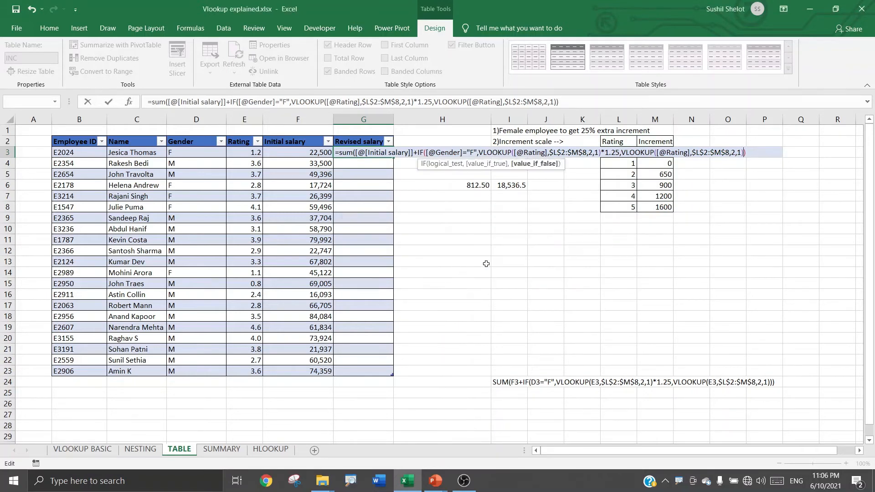
pyautogui.write(')')
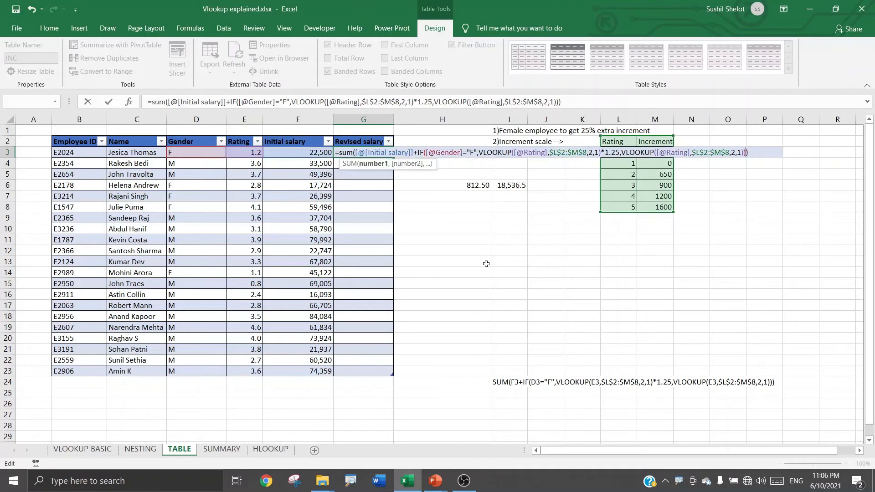
pyautogui.press('Return')
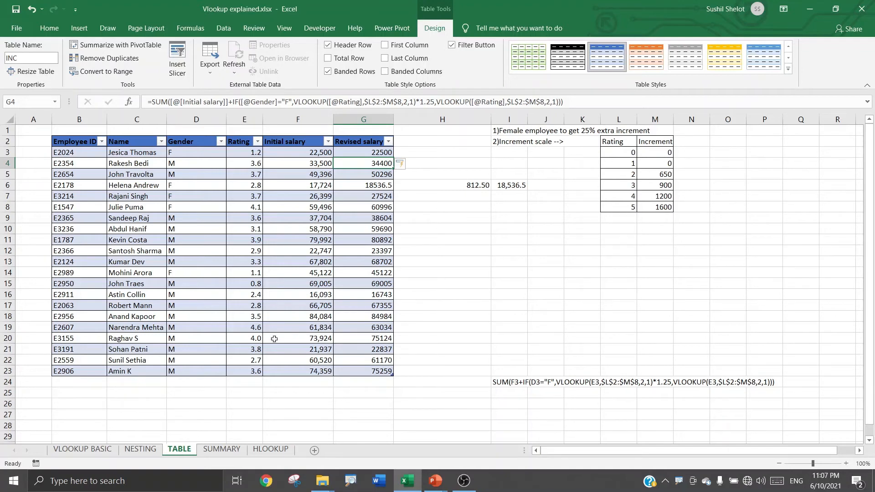
# Add an employee in row 24 below the table with an employee ID, first name, gender F and rating 3.5
pyautogui.click(64, 383)
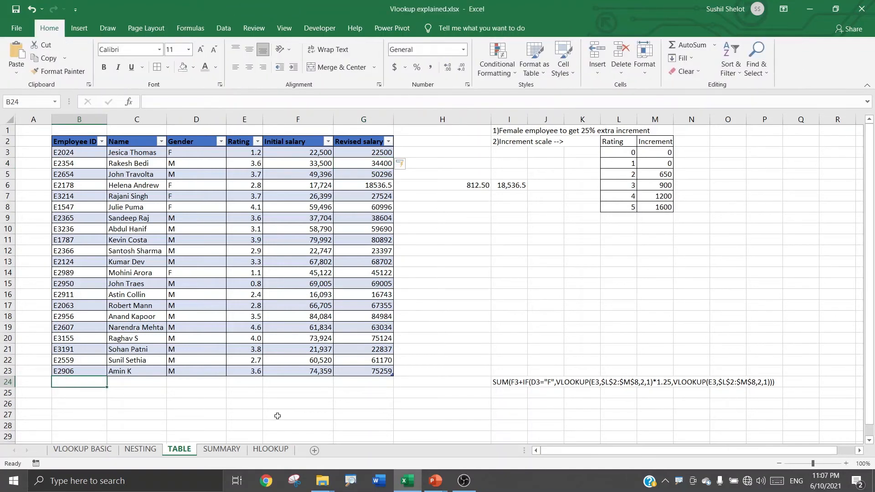
pyautogui.write('E')
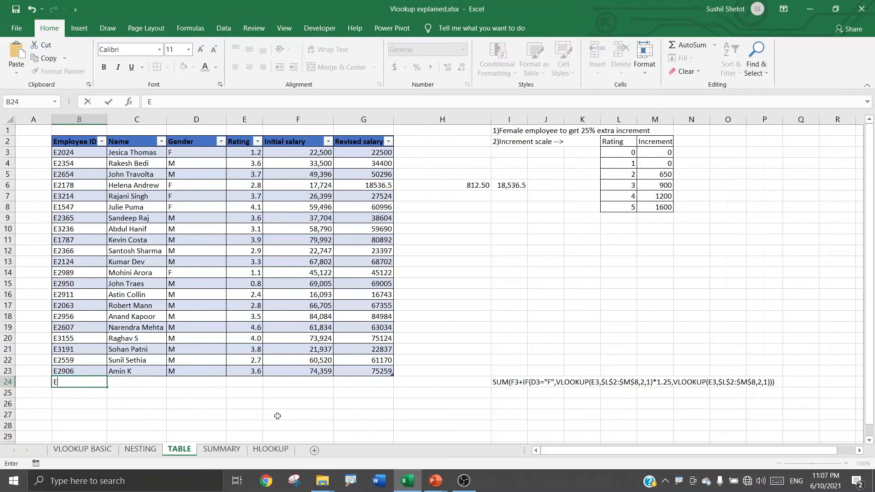
pyautogui.write('3245')
pyautogui.press('Tab')
pyautogui.write('Sunita')
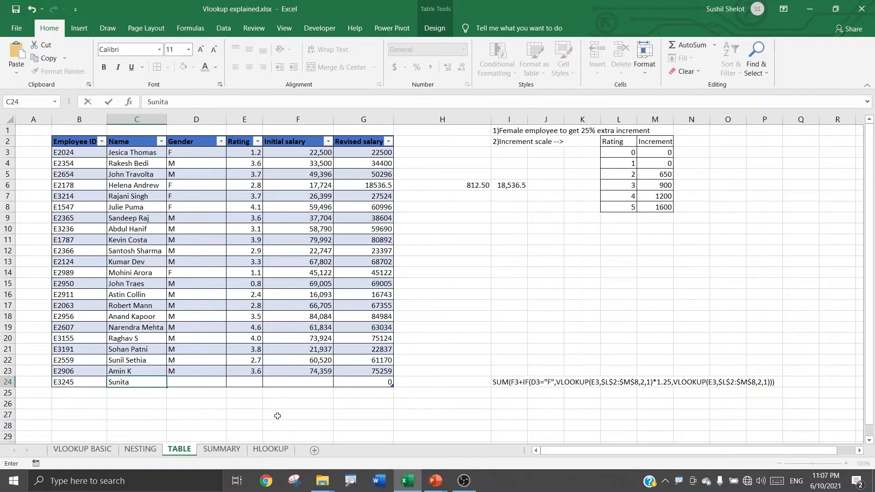
pyautogui.press('Tab')
pyautogui.write('F')
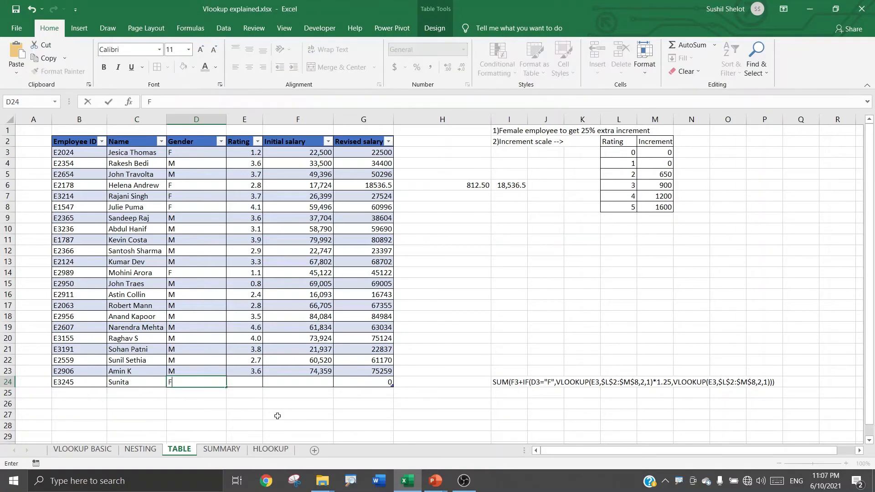
pyautogui.press('Tab')
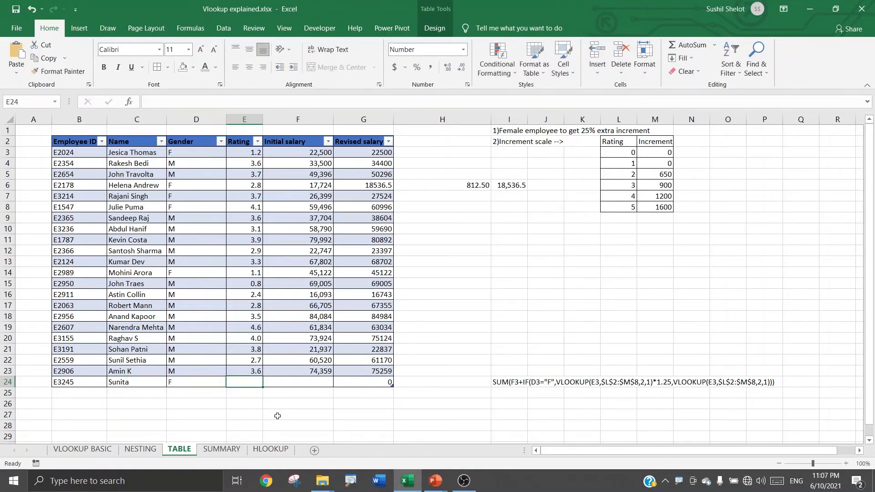
pyautogui.write('3.5')
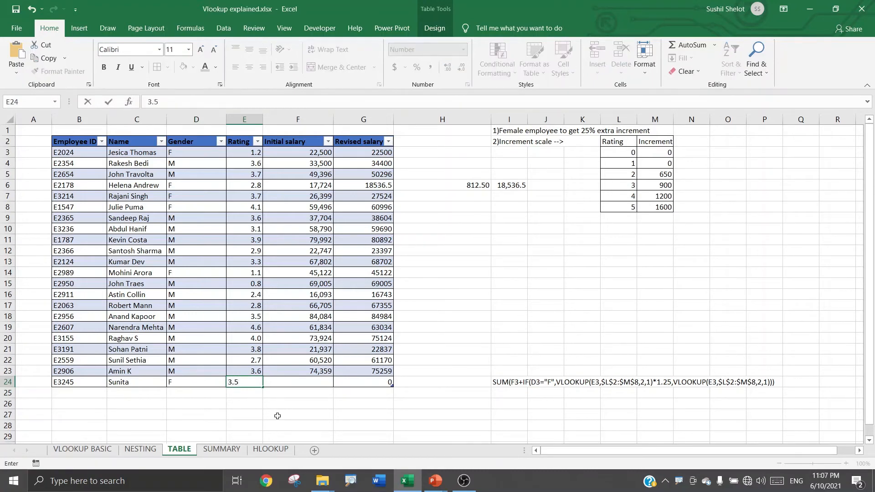
pyautogui.press('Tab')
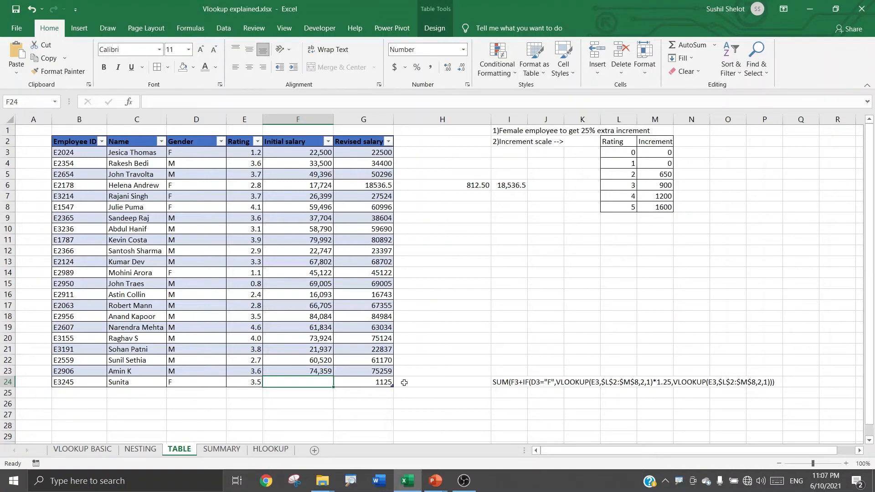
pyautogui.click(408, 382)
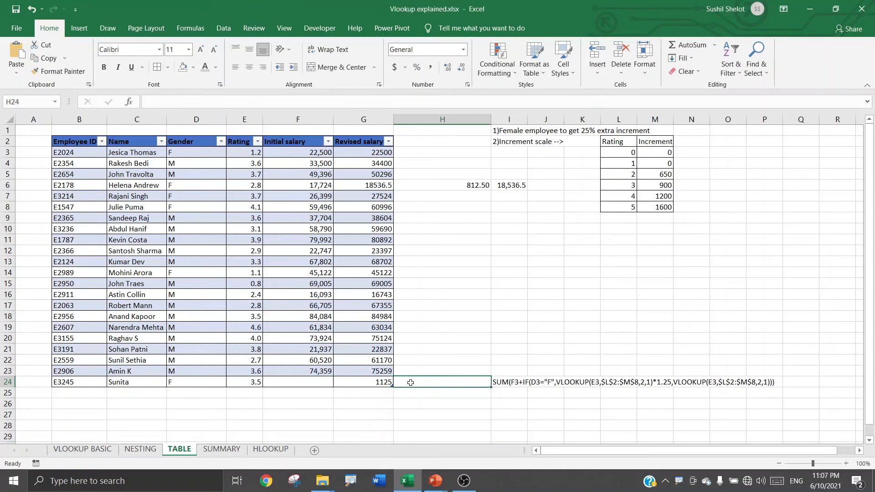
pyautogui.write('=')
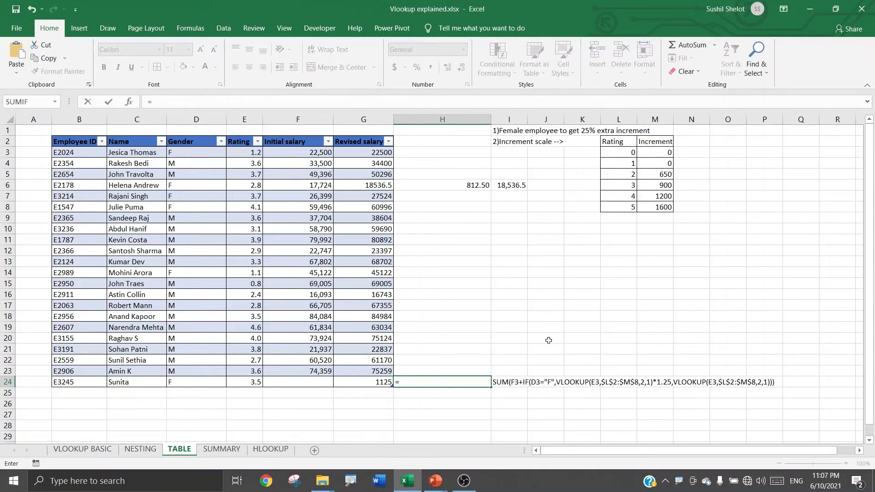
pyautogui.click(631, 186)
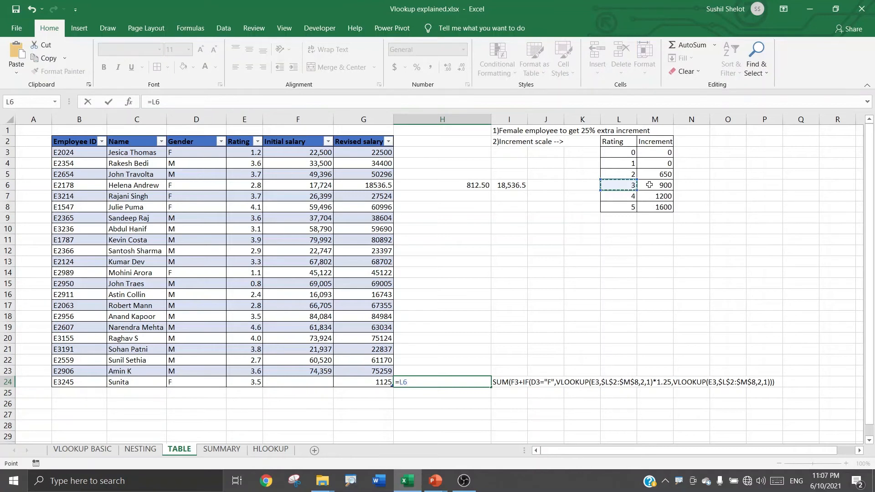
pyautogui.press('Escape')
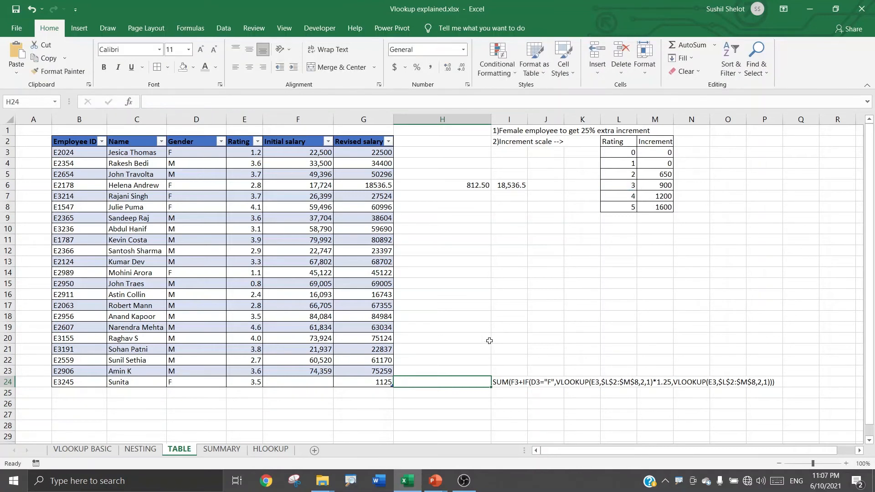
# In H24, calculate =900*1.25 to cross-check the new employee's increment
pyautogui.write('=')
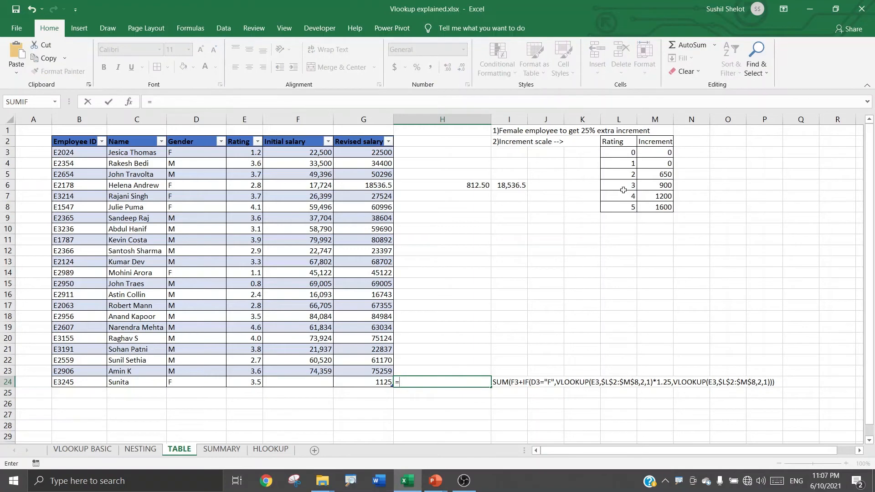
pyautogui.write('900*1.25')
pyautogui.press('Return')
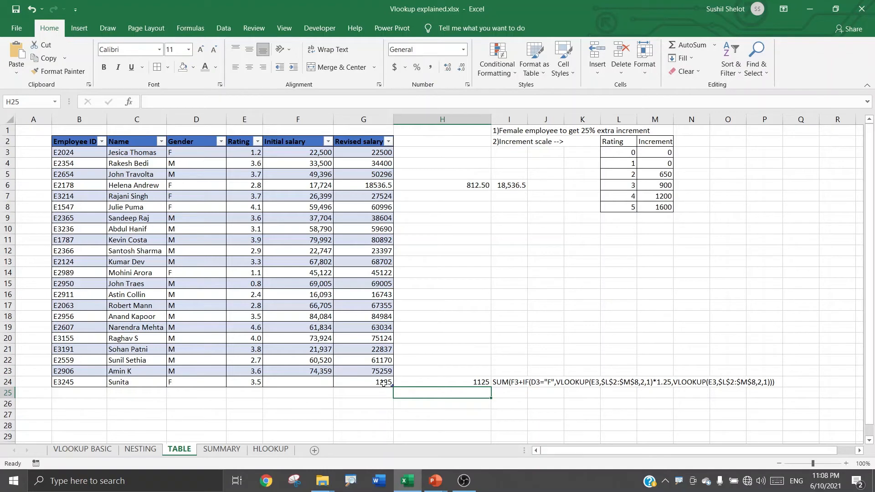
# Enter 25000 as the initial salary of the new employee in F24
pyautogui.click(316, 383)
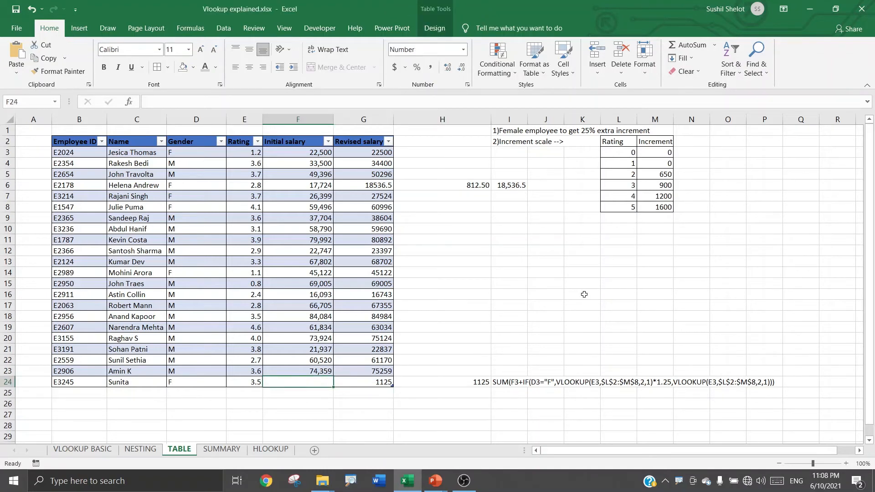
pyautogui.write('25,00')
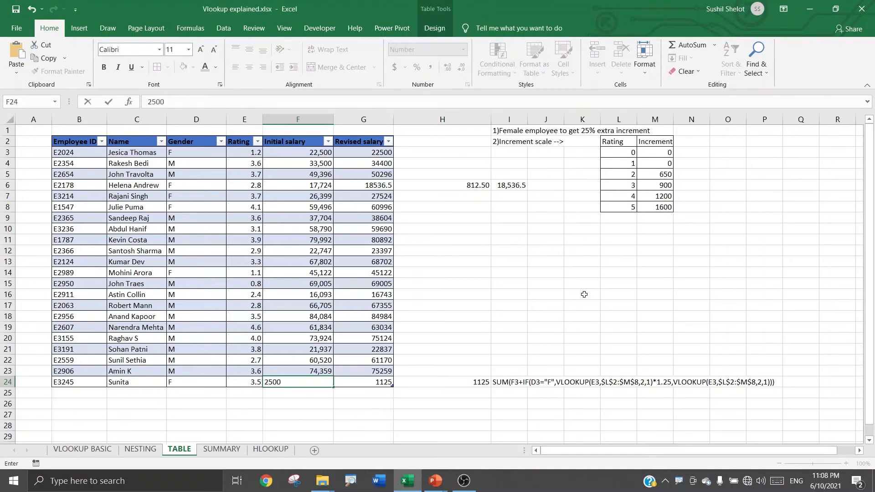
pyautogui.write('0')
pyautogui.press('Return')
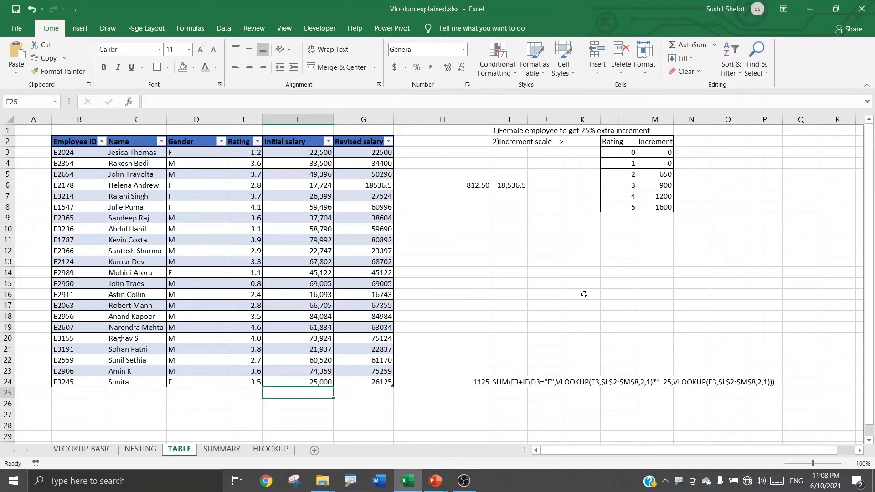
# Set the new employee's rating in E24 to 2.8
pyautogui.click(256, 384)
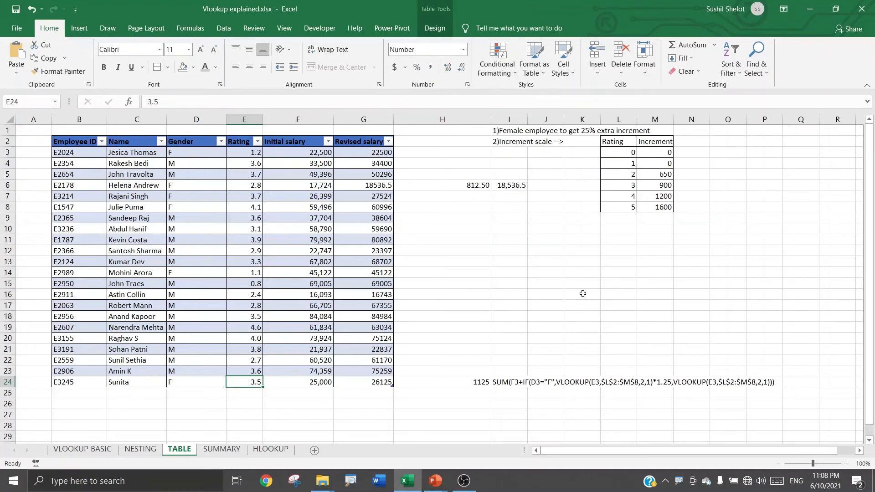
pyautogui.write('2.8')
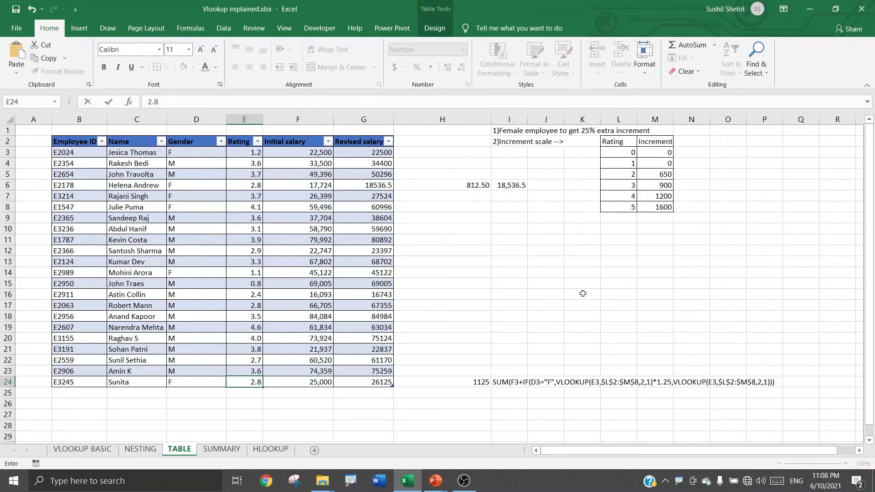
pyautogui.press('Return')
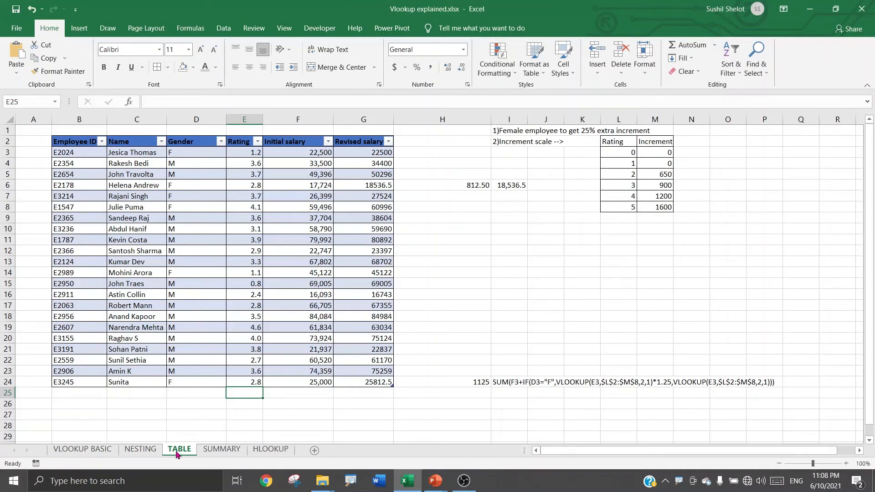
# On the NESTING sheet, convert the 1.2 rating in D3 to text by prefixing it with an apostrophe
pyautogui.click(141, 450)
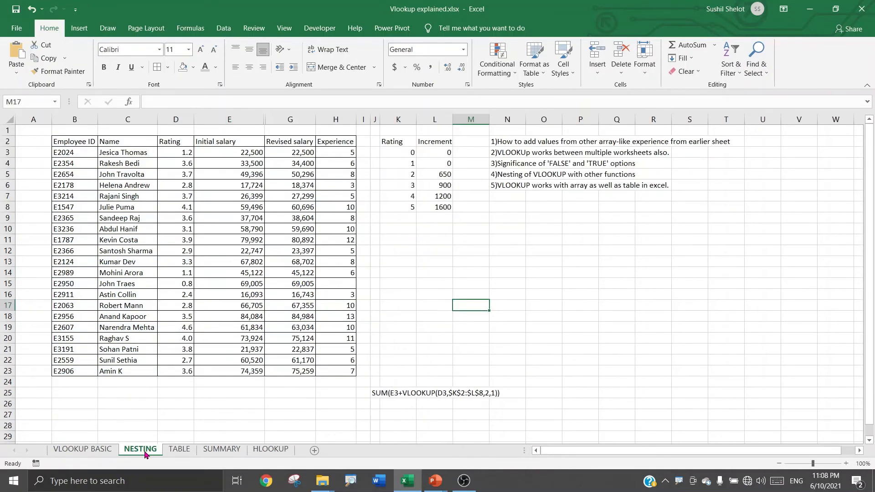
pyautogui.click(183, 149)
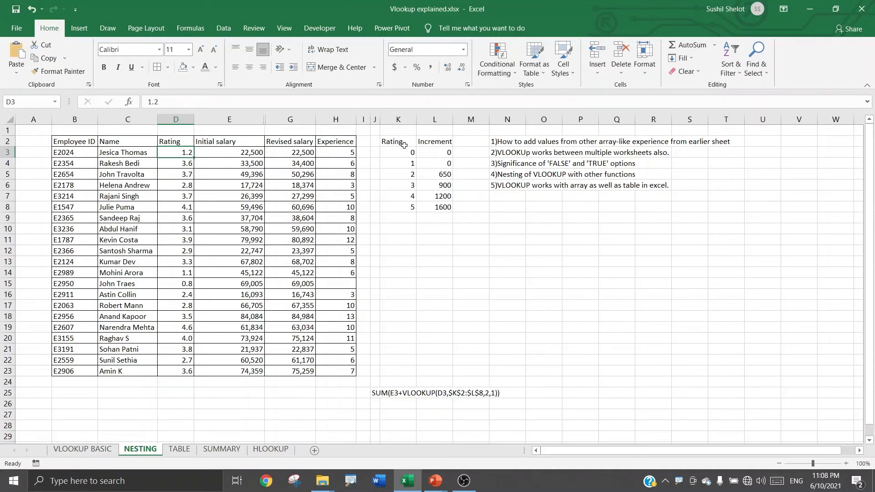
pyautogui.doubleClick(181, 152)
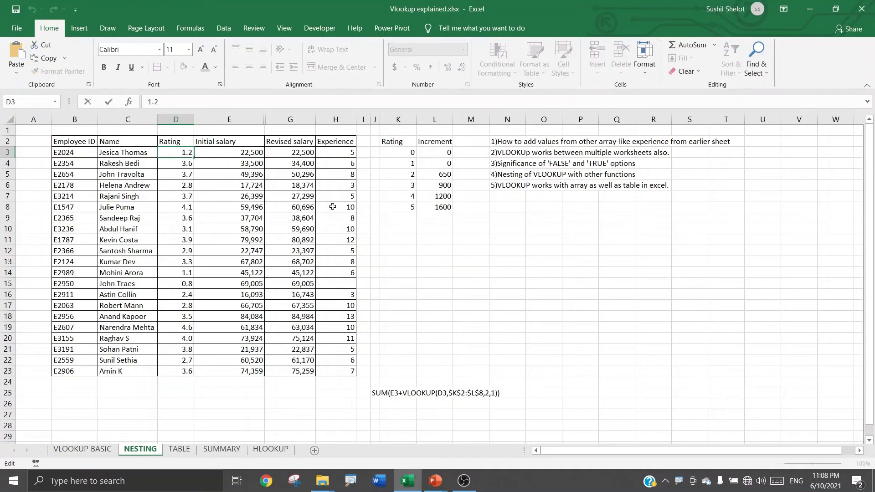
pyautogui.write("'")
pyautogui.press('Return')
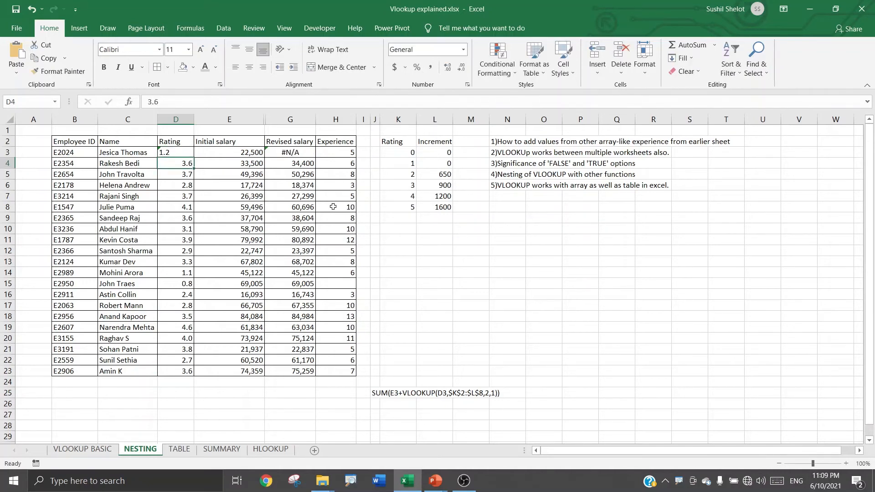
# Examine the revised-salary formula in G3 against the text rating in D3 and the numeric lookup range K3:L8
pyautogui.click(306, 152)
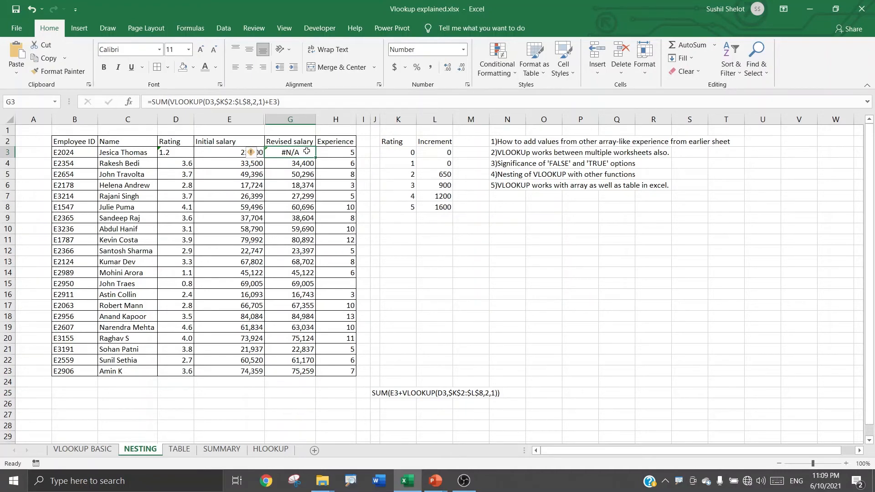
pyautogui.click(186, 151)
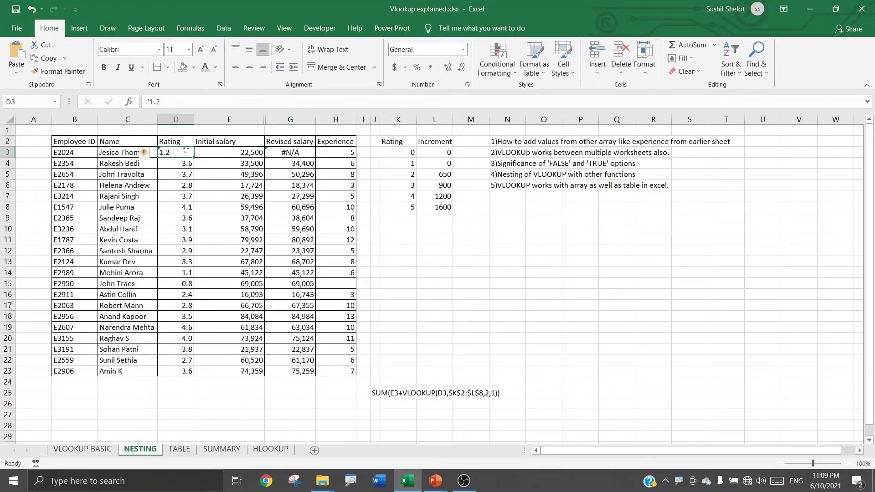
pyautogui.moveTo(394, 152); pyautogui.dragTo(402, 202)
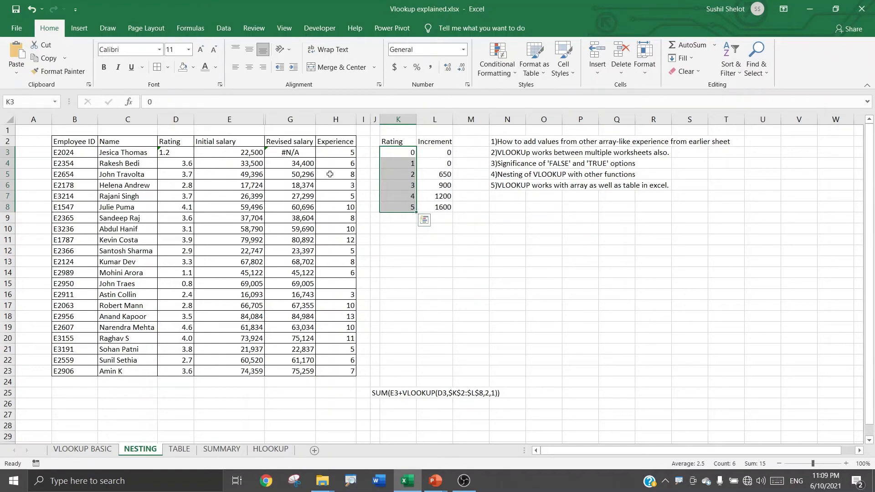
pyautogui.click(308, 153)
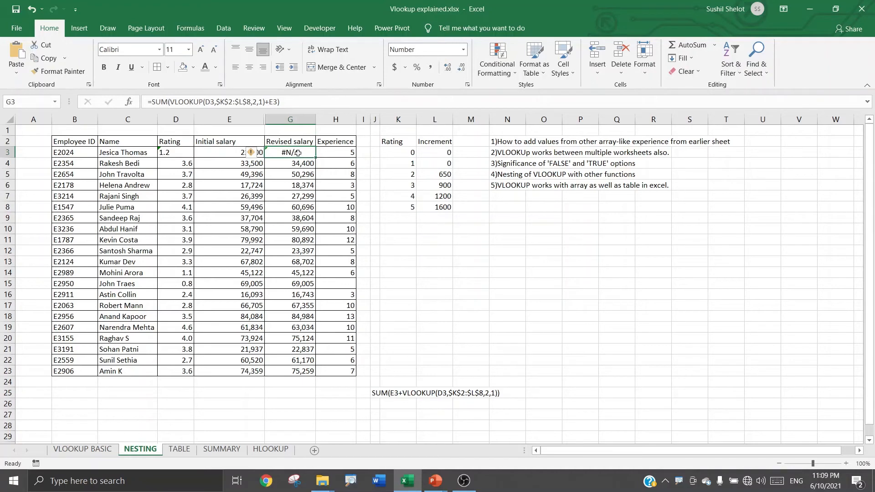
pyautogui.click(168, 151)
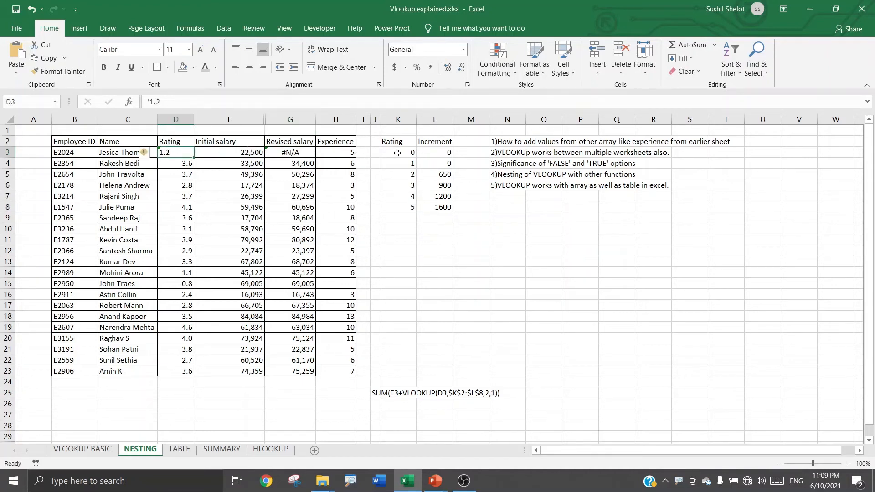
pyautogui.moveTo(400, 152); pyautogui.dragTo(401, 207)
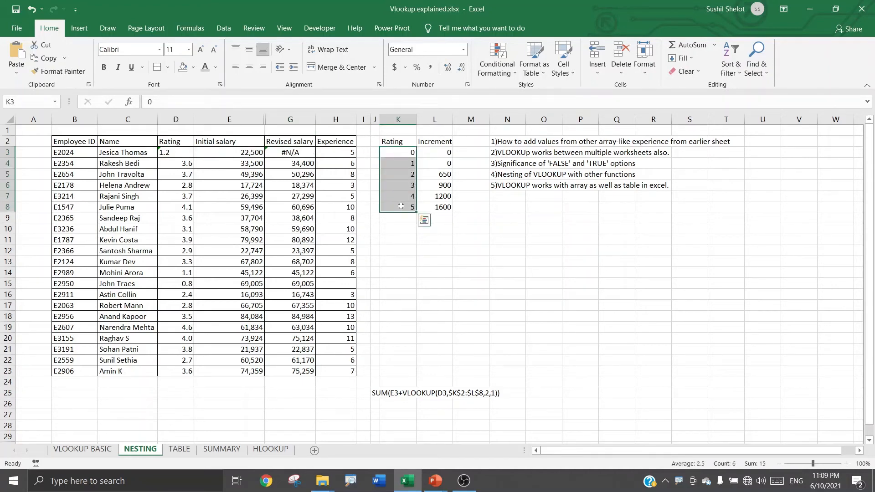
pyautogui.click(406, 154)
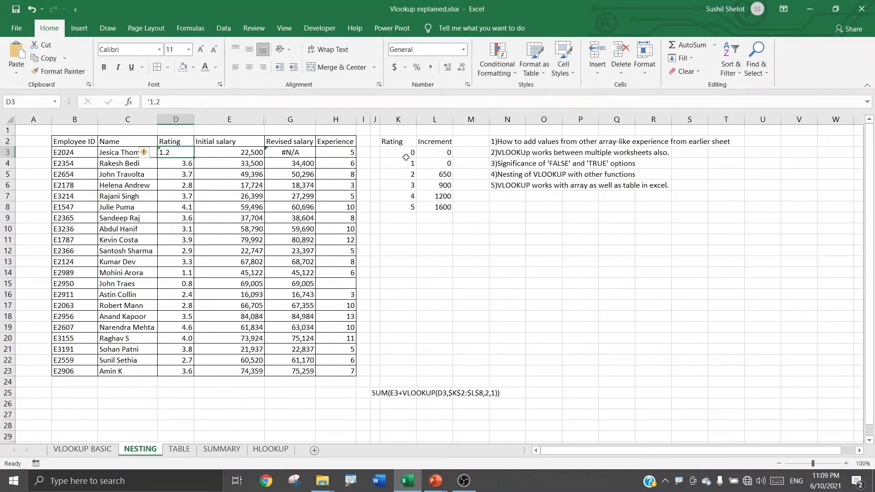
pyautogui.moveTo(407, 155); pyautogui.dragTo(432, 206)
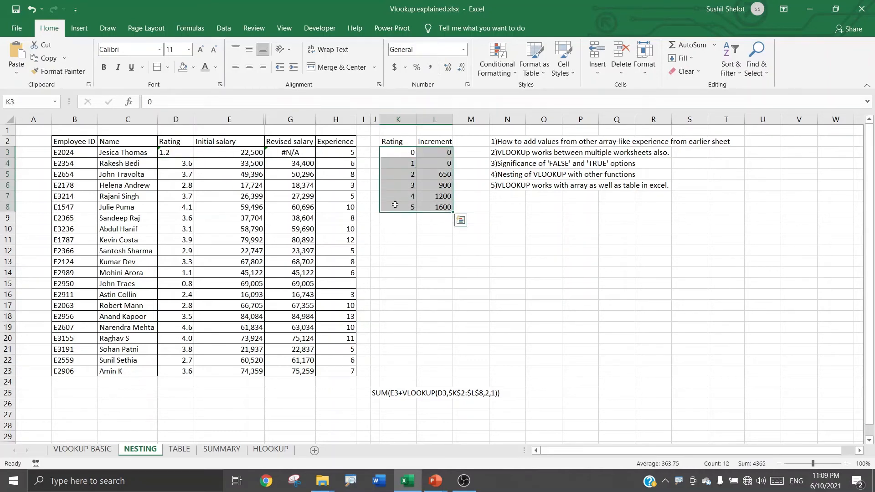
pyautogui.click(302, 154)
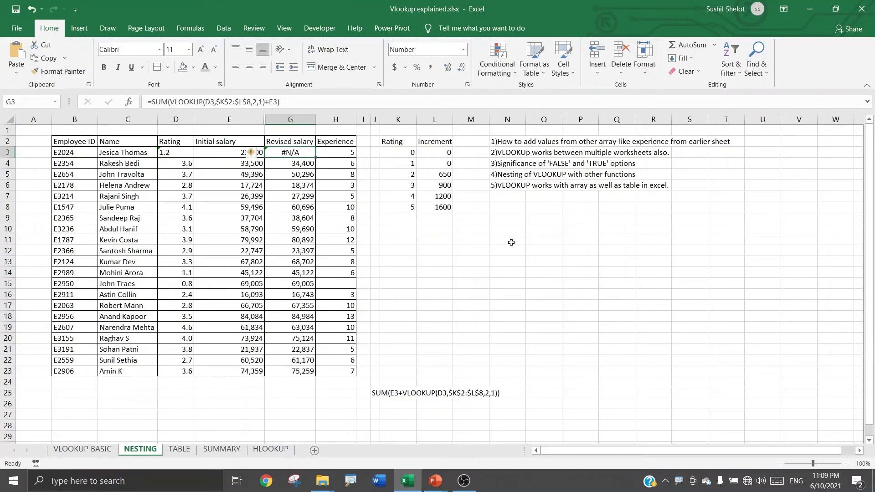
# Review the VLOOKUP notes on the SUMMARY sheet and the ranges B2:H7 and B10:G16 on the HLOOKUP sheet
pyautogui.click(236, 444)
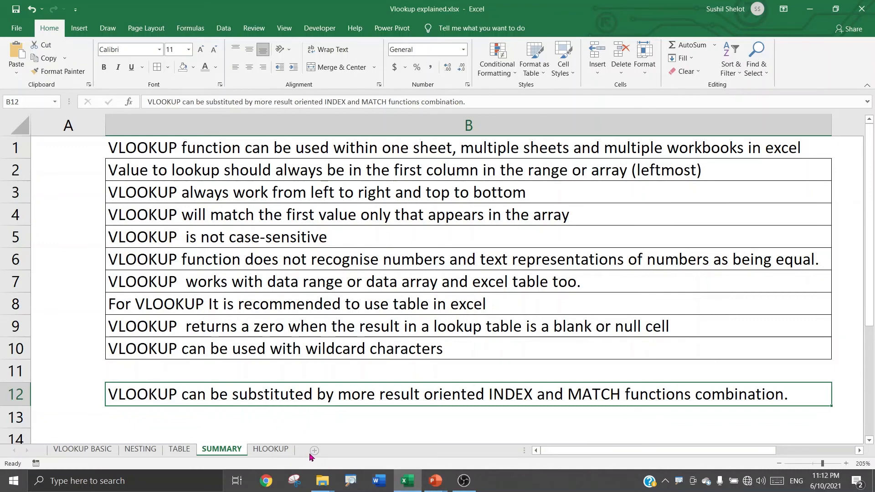
pyautogui.click(271, 449)
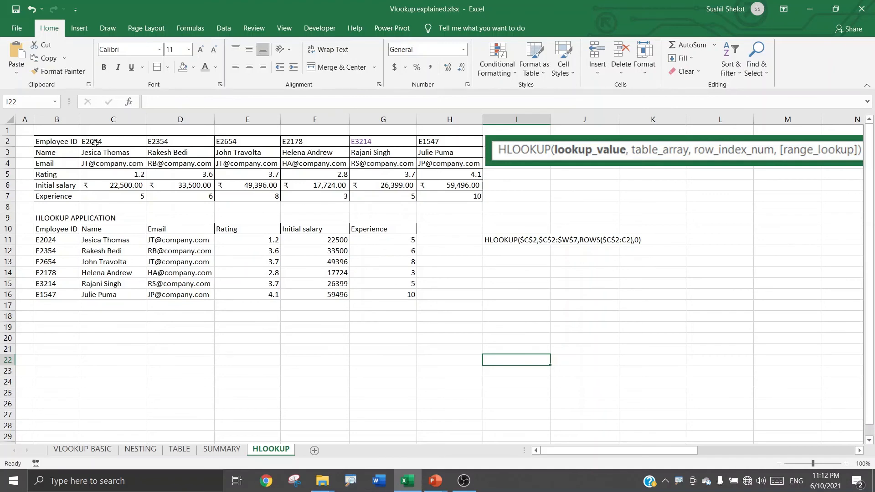
pyautogui.click(62, 140)
pyautogui.moveTo(62, 141); pyautogui.dragTo(474, 195)
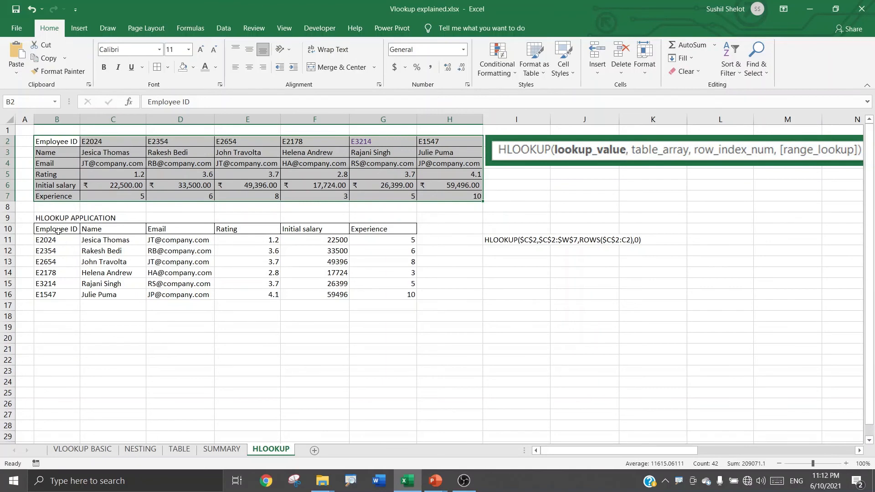
pyautogui.moveTo(59, 230); pyautogui.dragTo(401, 296)
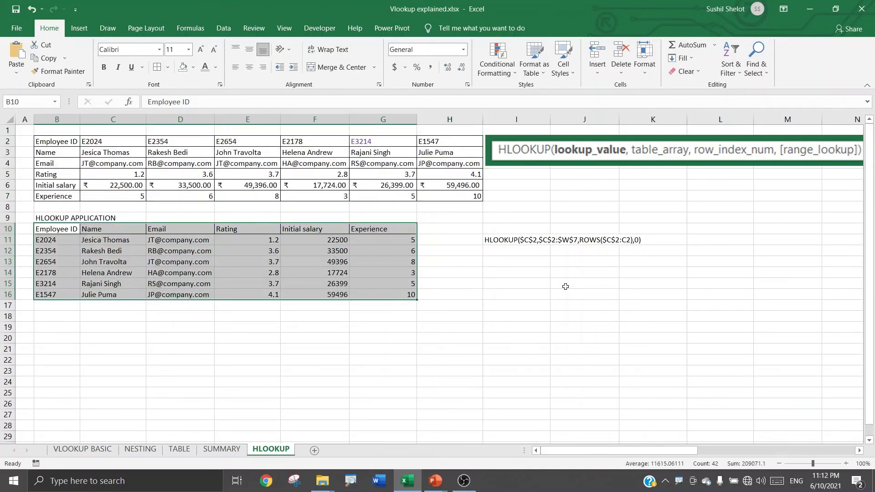
# Start an HLOOKUP formula in I13 with the absolute reference $C$2 as its lookup_value
pyautogui.click(540, 262)
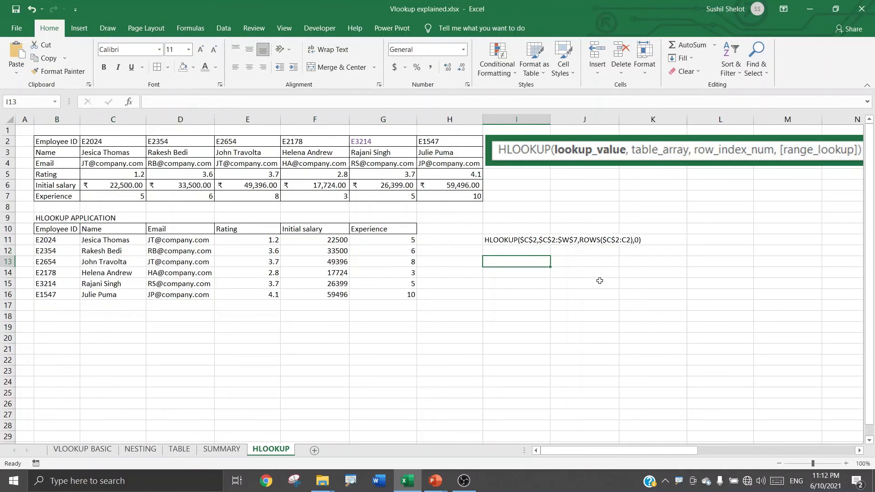
pyautogui.write('=h')
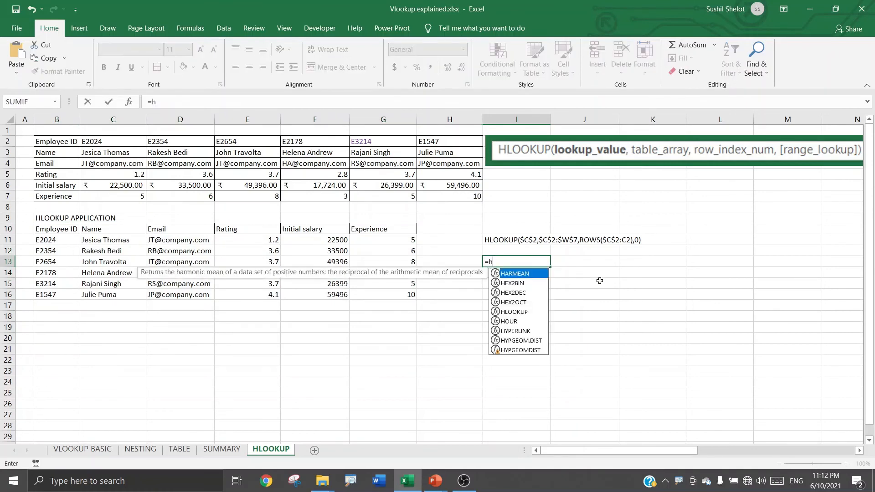
pyautogui.write('loo')
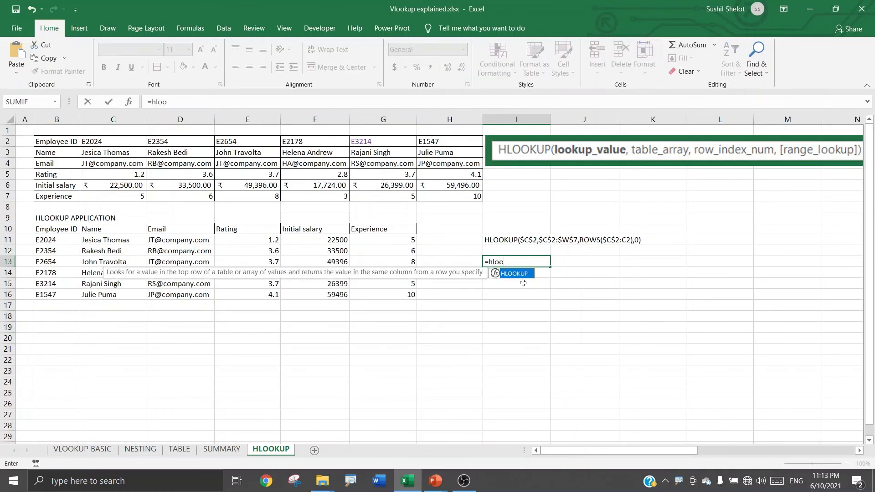
pyautogui.doubleClick(523, 275)
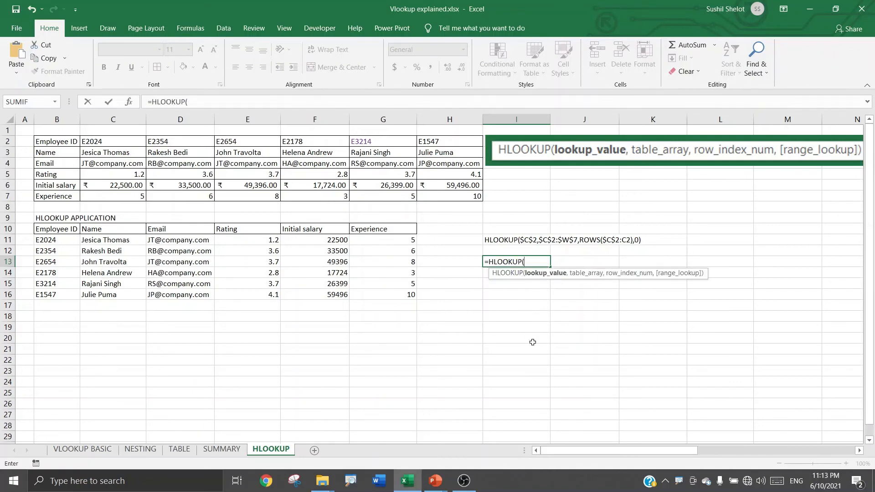
pyautogui.click(132, 142)
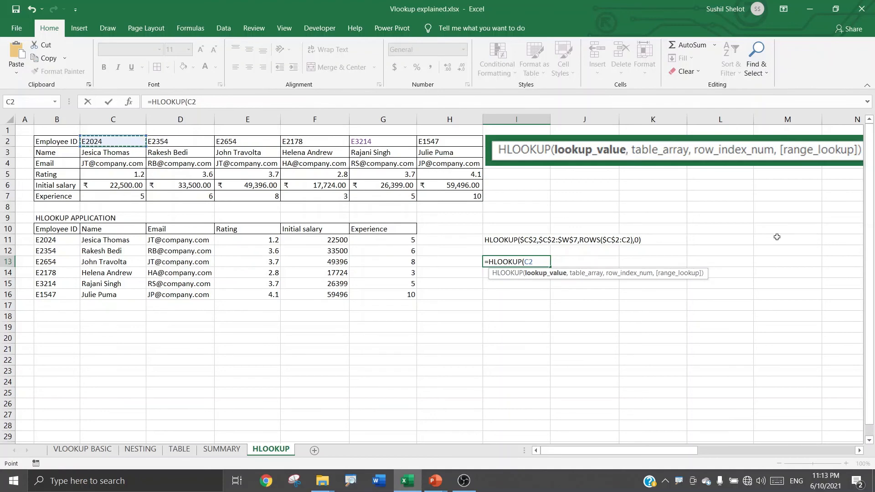
pyautogui.press('F4')
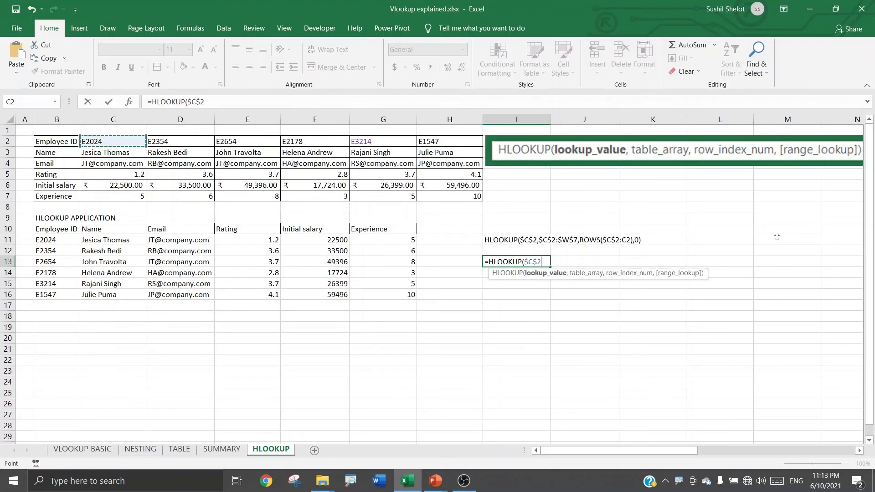
pyautogui.write(',')
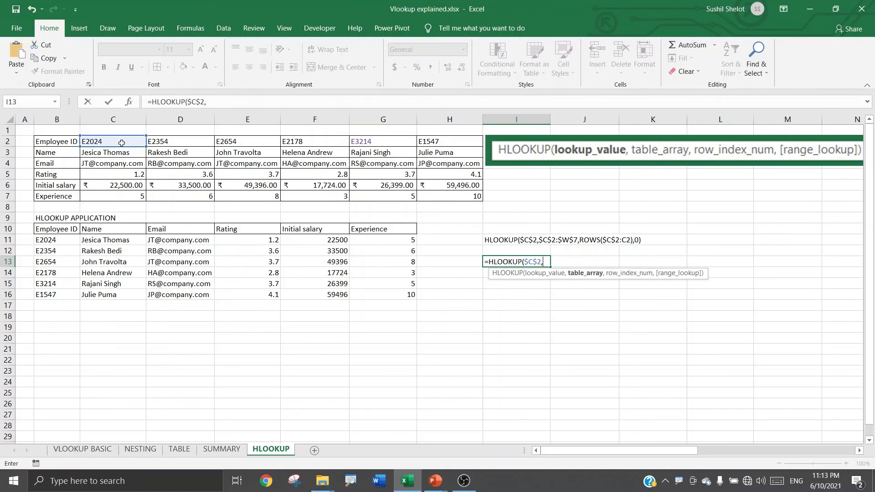
# Add the absolute range $C$2:$H$7 as the HLOOKUP's table_array
pyautogui.moveTo(121, 143); pyautogui.dragTo(422, 195)
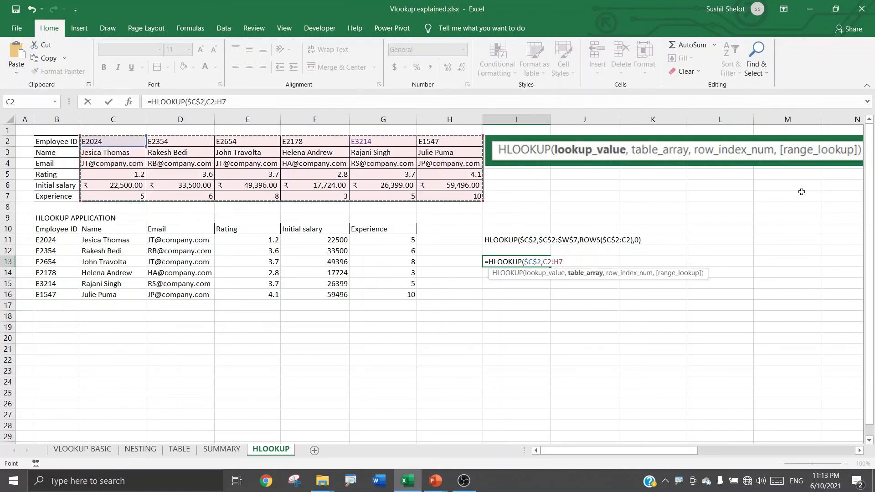
pyautogui.press('F4')
pyautogui.write(',')
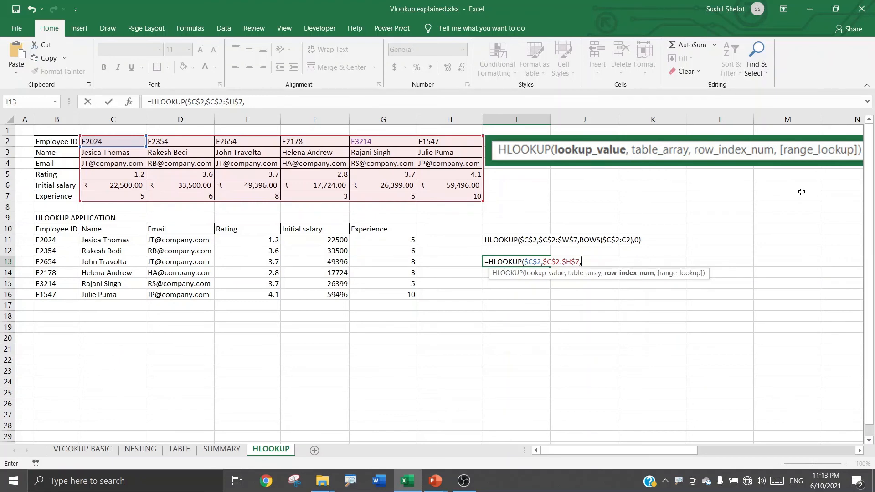
# Add ROWS($C$2:C2) as the row_index_num argument of the HLOOKUP formula in I13
pyautogui.write('row')
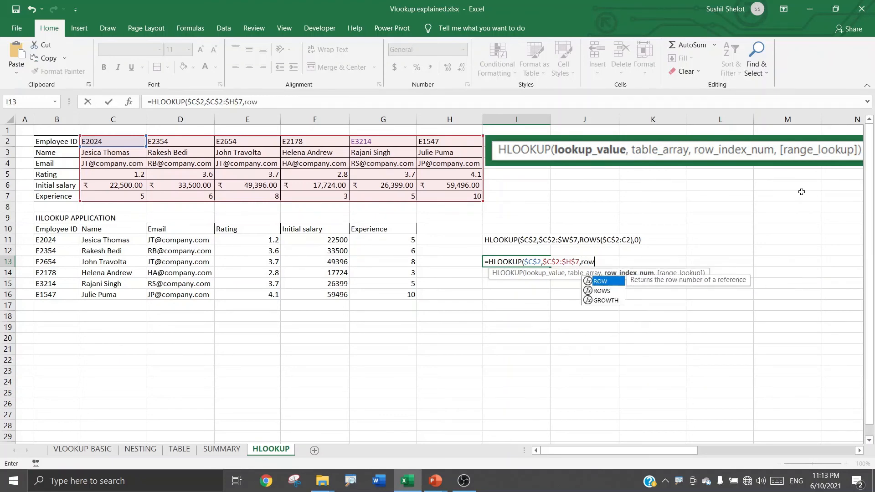
pyautogui.write('s')
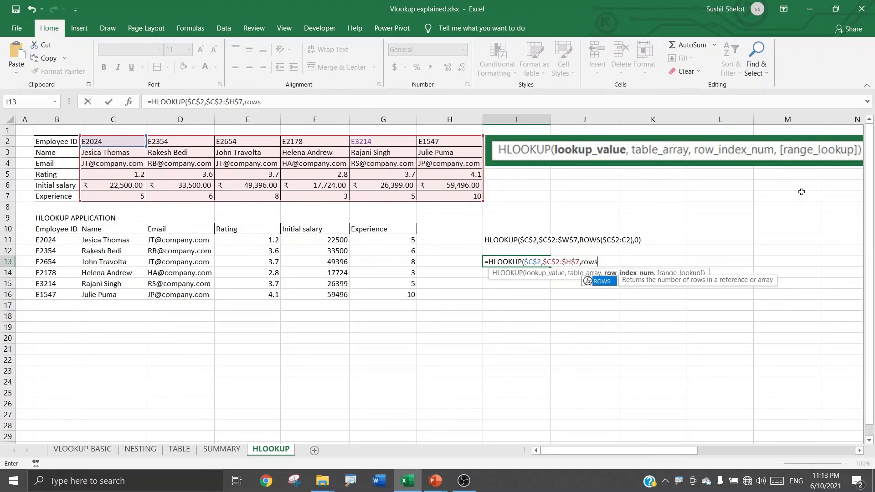
pyautogui.doubleClick(601, 283)
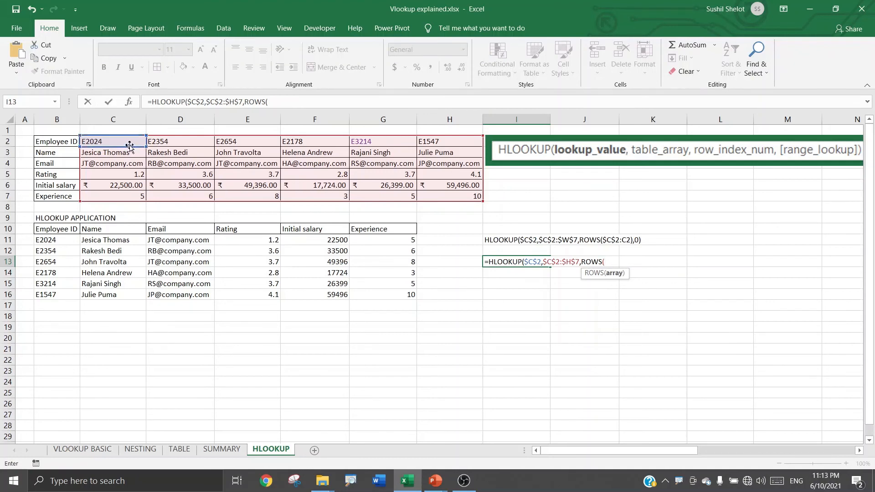
pyautogui.moveTo(129, 144); pyautogui.dragTo(127, 142)
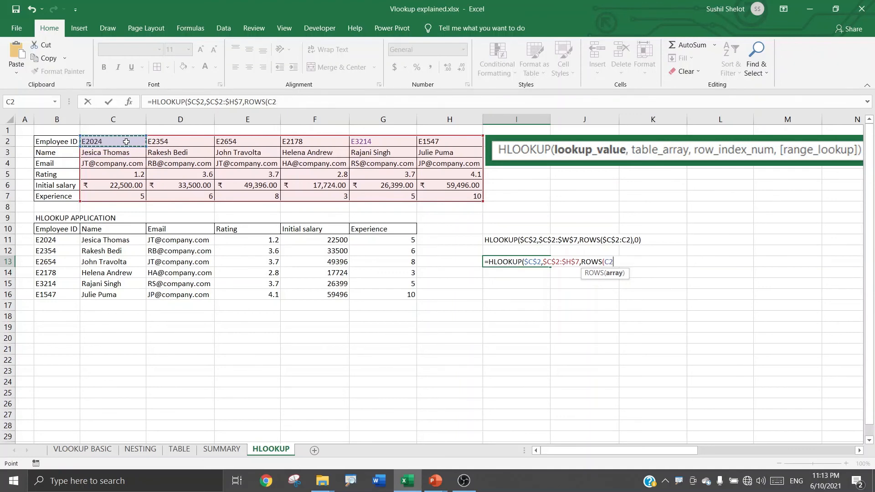
pyautogui.press('F8')
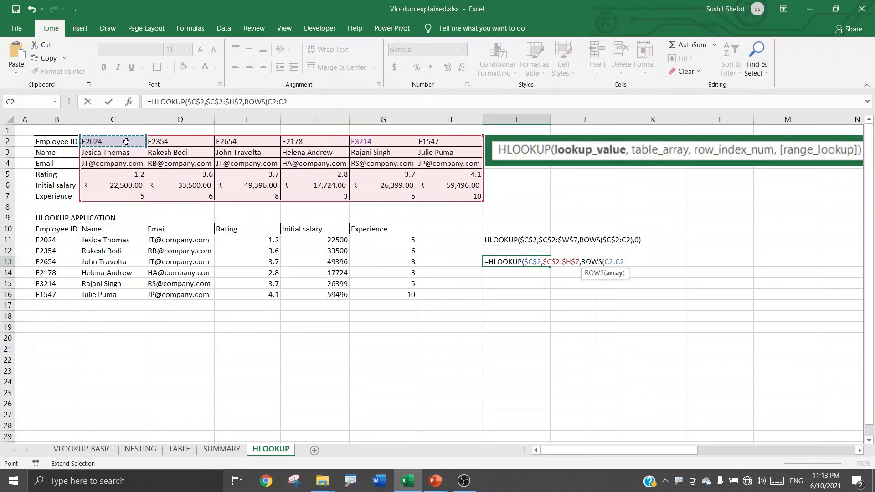
pyautogui.click(609, 261)
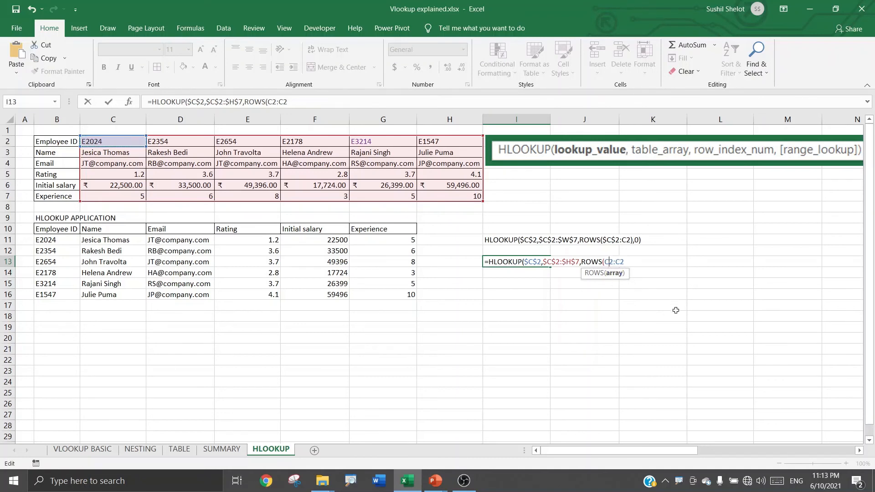
pyautogui.press('F4')
pyautogui.click(641, 262)
pyautogui.write(':C2)')
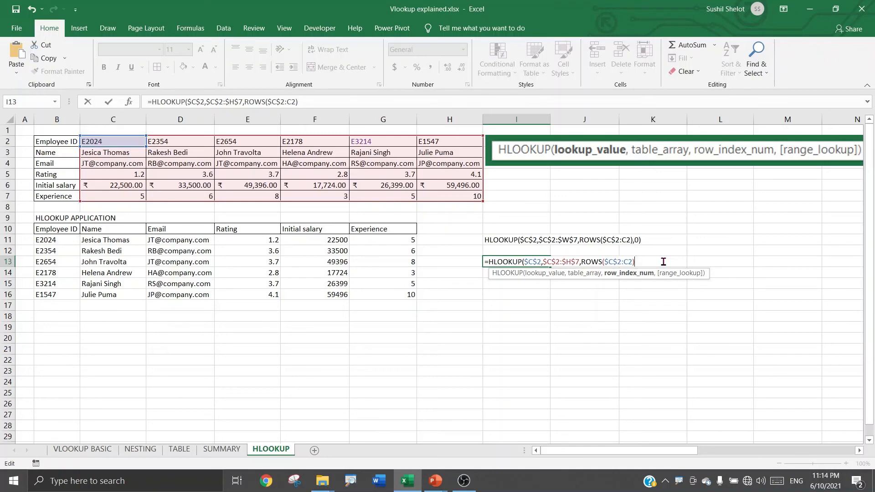
# Complete the HLOOKUP formula in I13 with 0 as its range_lookup for an exact match
pyautogui.write(',')
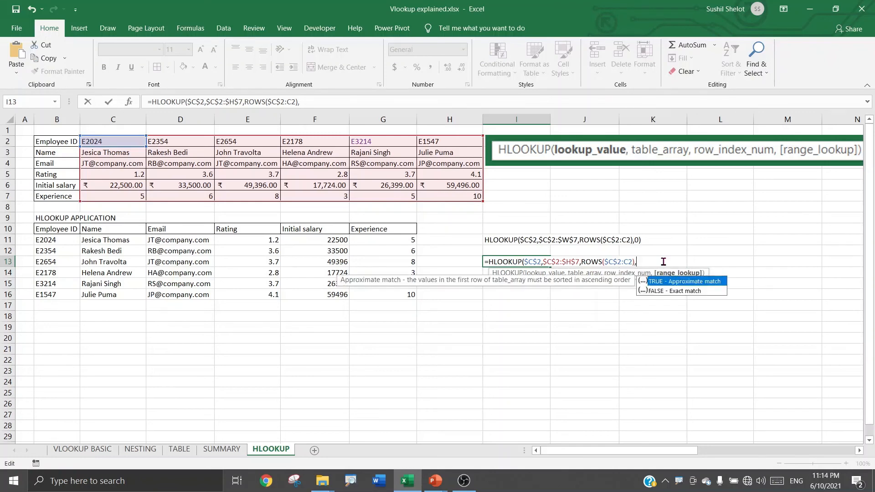
pyautogui.write('0)')
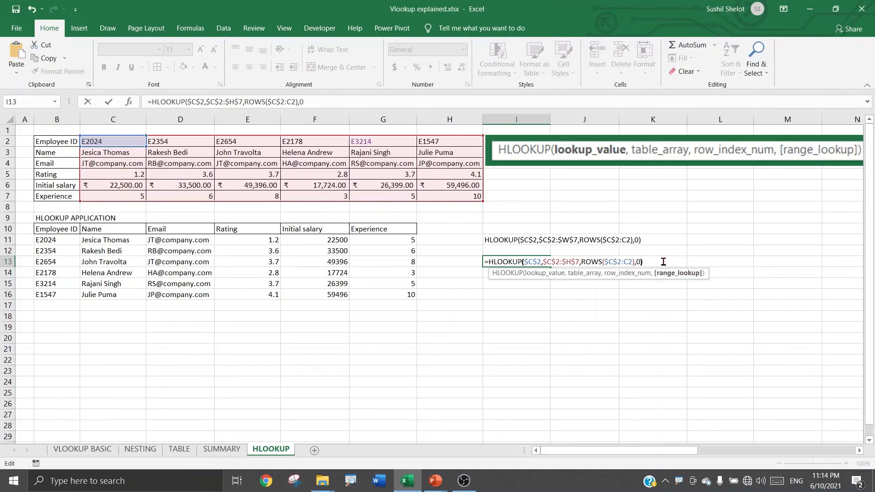
pyautogui.press('Return')
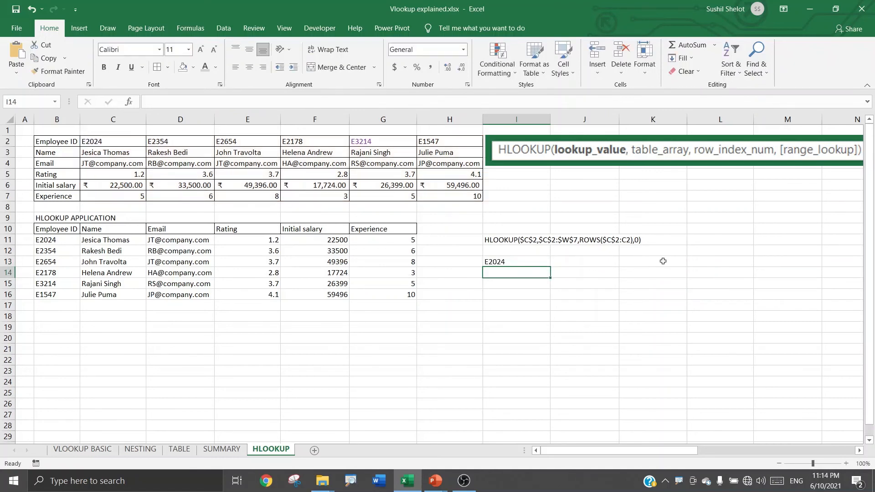
# Copy the I13 formula into J13 and change its ROWS range to $C$2:C3
pyautogui.click(502, 262)
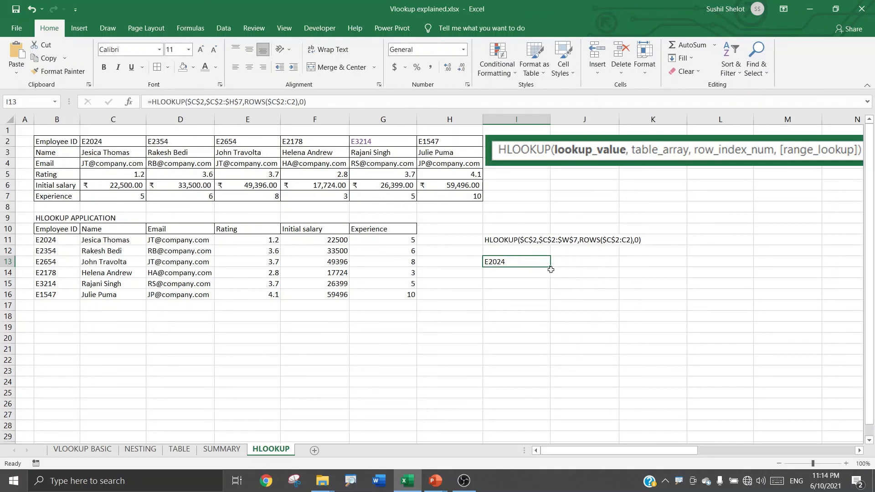
pyautogui.moveTo(551, 267); pyautogui.dragTo(613, 271)
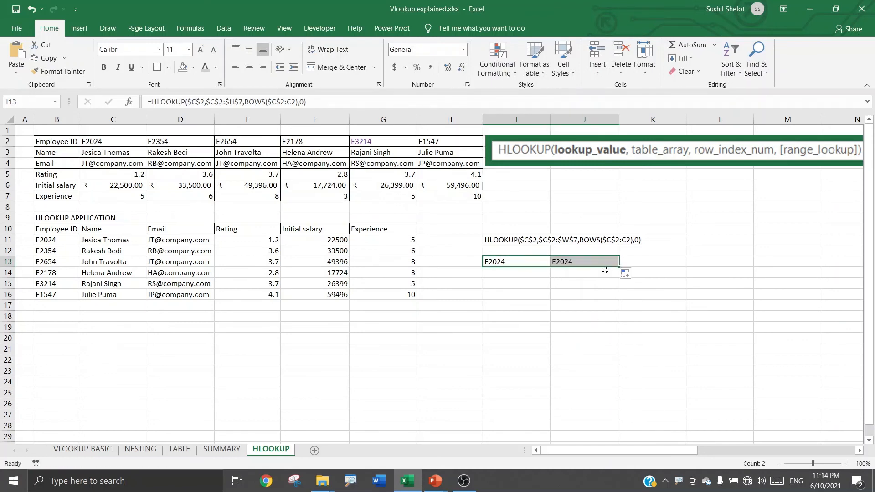
pyautogui.click(601, 262)
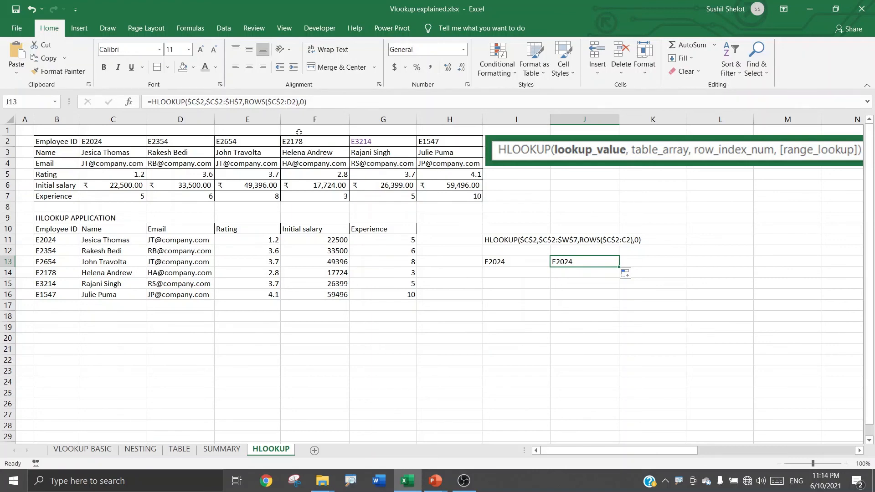
pyautogui.doubleClick(568, 262)
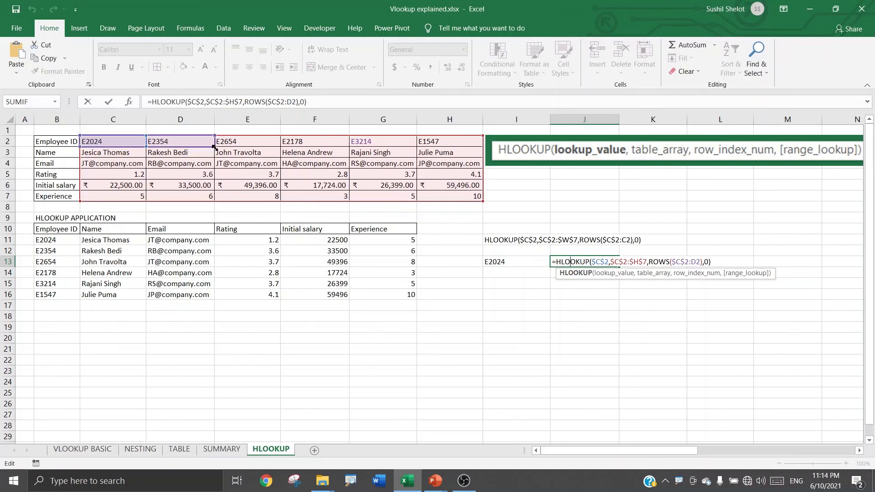
pyautogui.moveTo(214, 147); pyautogui.dragTo(150, 156)
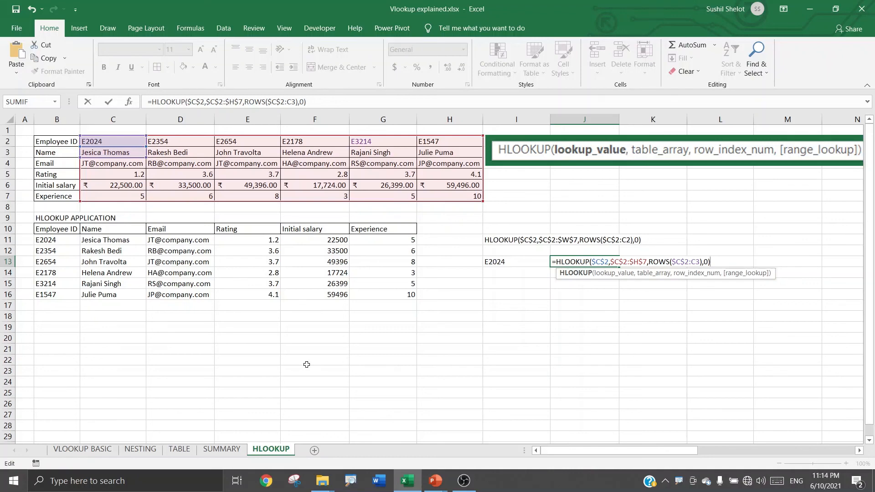
pyautogui.press('Return')
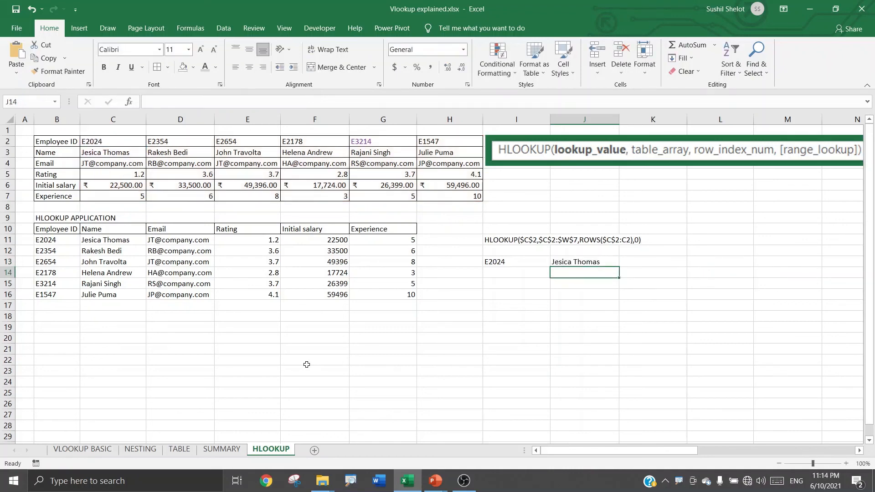
# Copy the J13 formula into K13 and change its ROWS range to $C$2:C4
pyautogui.click(599, 263)
pyautogui.moveTo(618, 266); pyautogui.dragTo(675, 267)
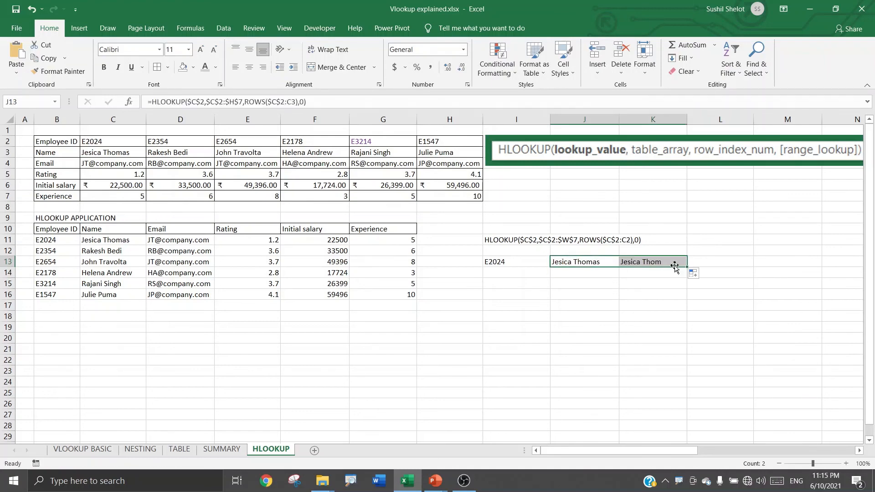
pyautogui.doubleClick(672, 261)
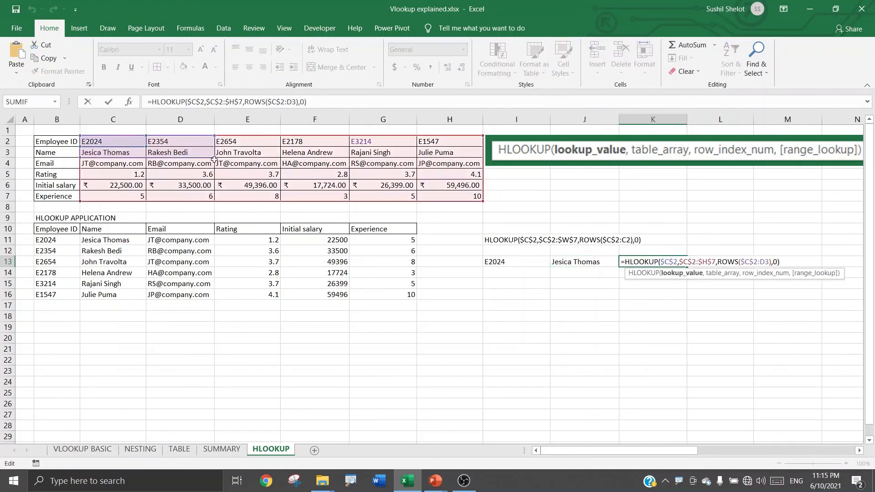
pyautogui.moveTo(214, 159); pyautogui.dragTo(142, 170)
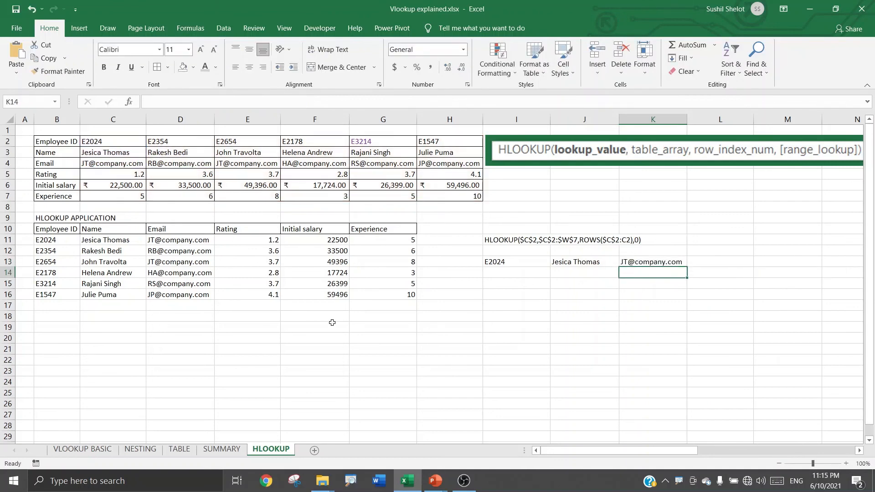
# Copy the K13 formula across L13:M13 and change the ROWS range in L13 to $C$2:C5
pyautogui.click(649, 263)
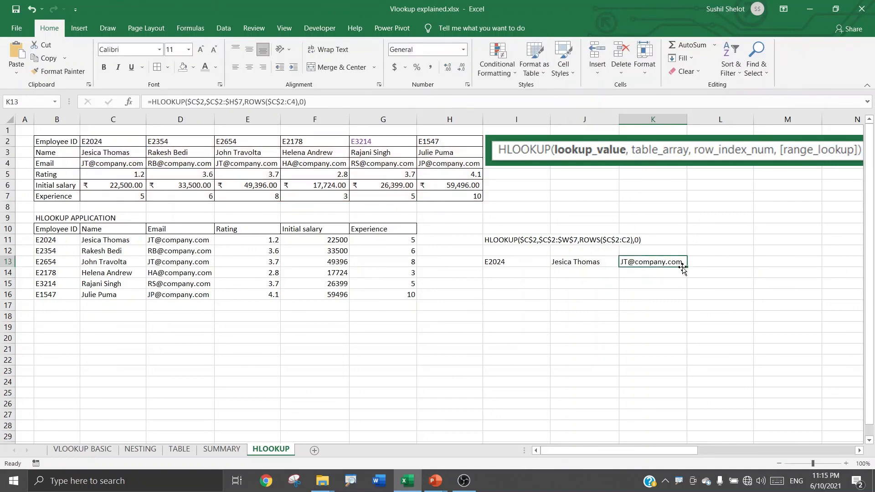
pyautogui.moveTo(684, 267); pyautogui.dragTo(855, 273)
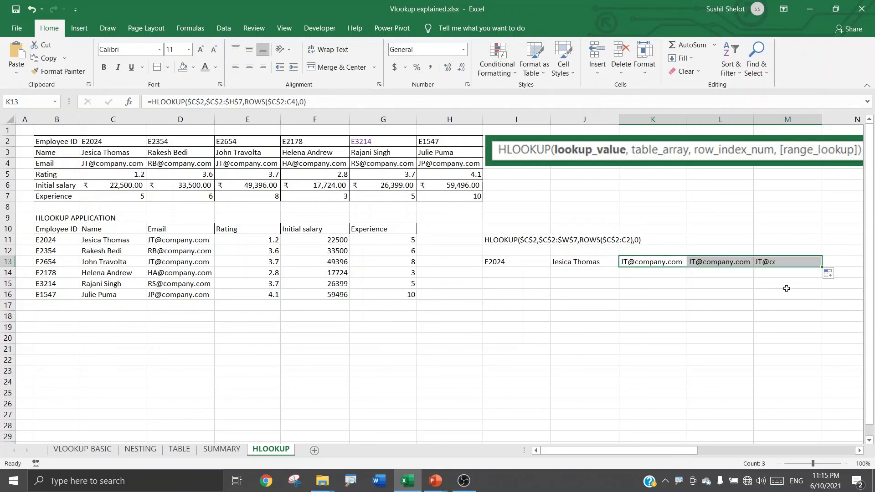
pyautogui.click(723, 262)
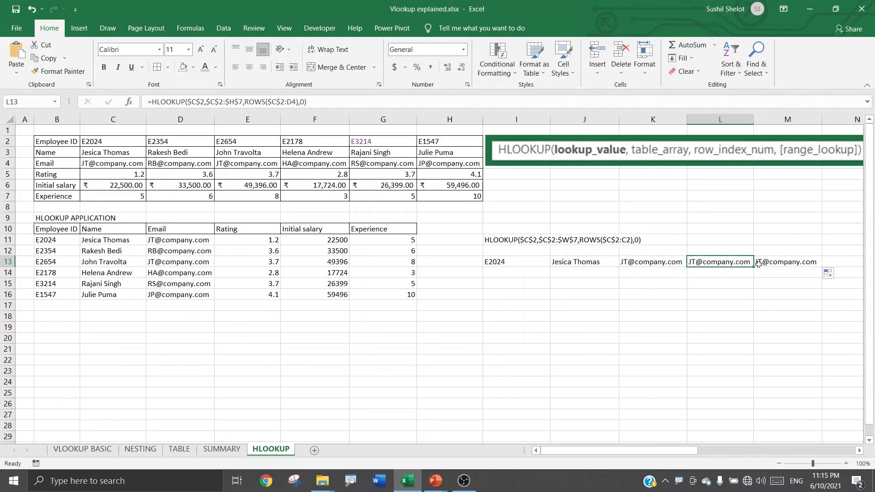
pyautogui.doubleClick(719, 262)
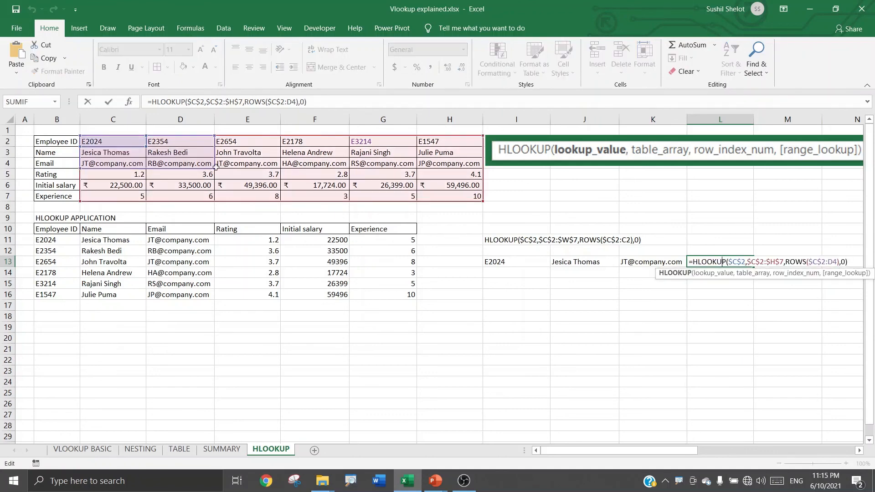
pyautogui.moveTo(213, 167); pyautogui.dragTo(151, 179)
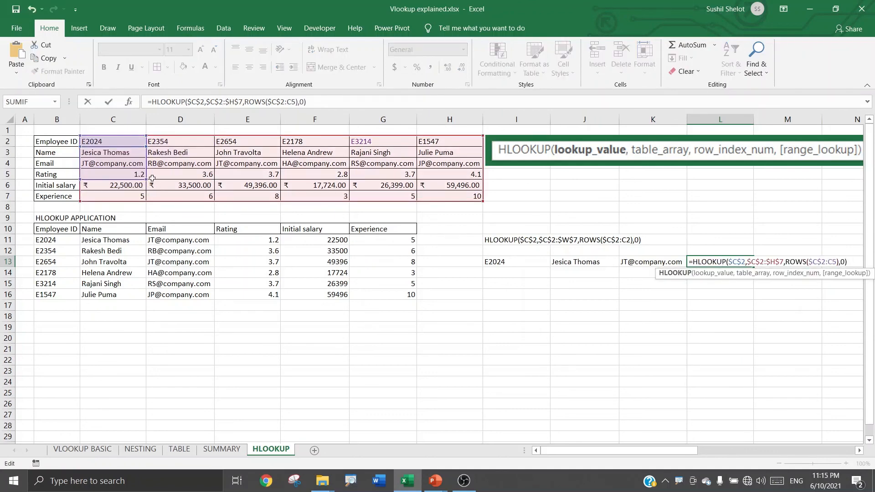
pyautogui.press('Return')
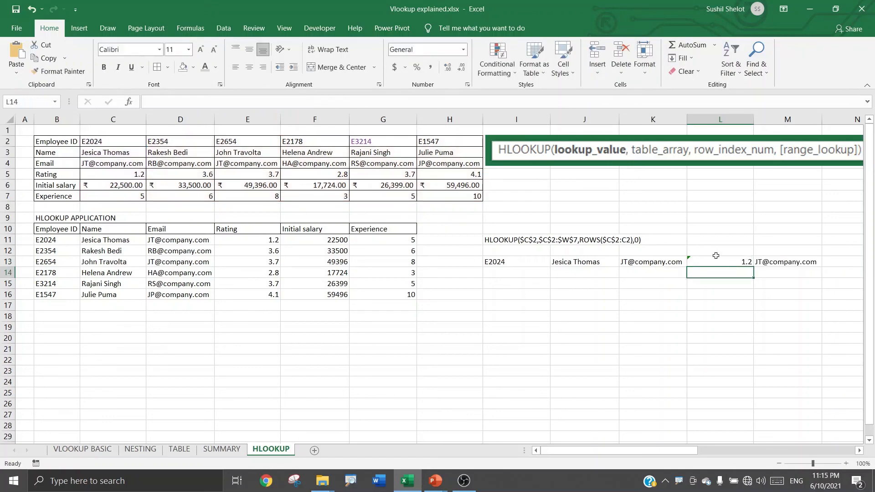
# Change the ROWS range in the M13 HLOOKUP formula to $C$2:C6
pyautogui.doubleClick(766, 262)
pyautogui.moveTo(281, 169); pyautogui.dragTo(146, 189)
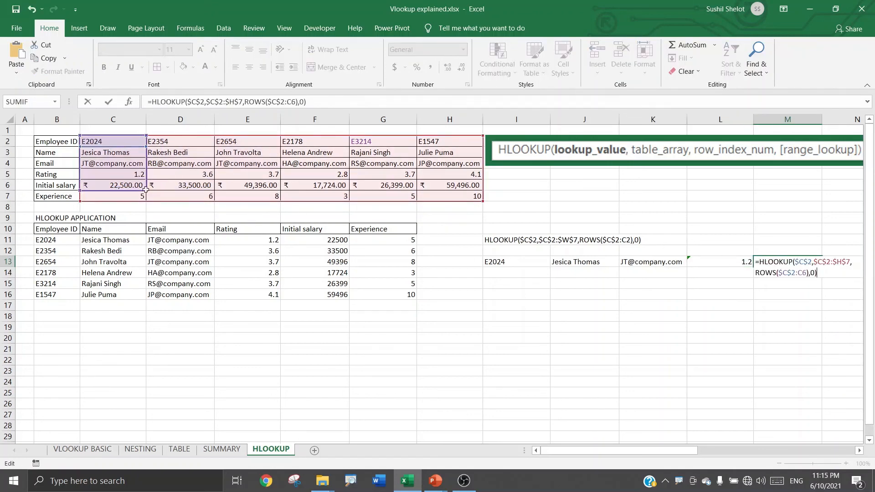
pyautogui.press('Return')
# Examine the ranges used by the HLOOKUP formula in N13 for the experience value
pyautogui.moveTo(804, 262); pyautogui.dragTo(840, 262)
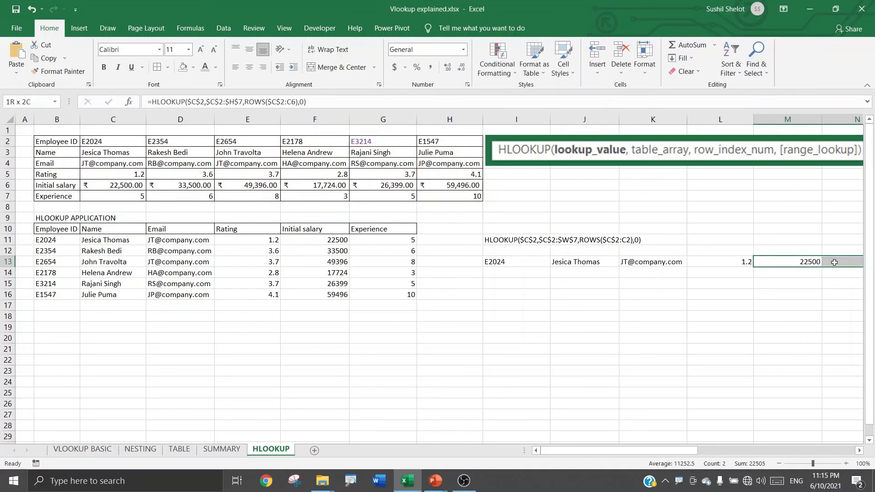
pyautogui.click(860, 451)
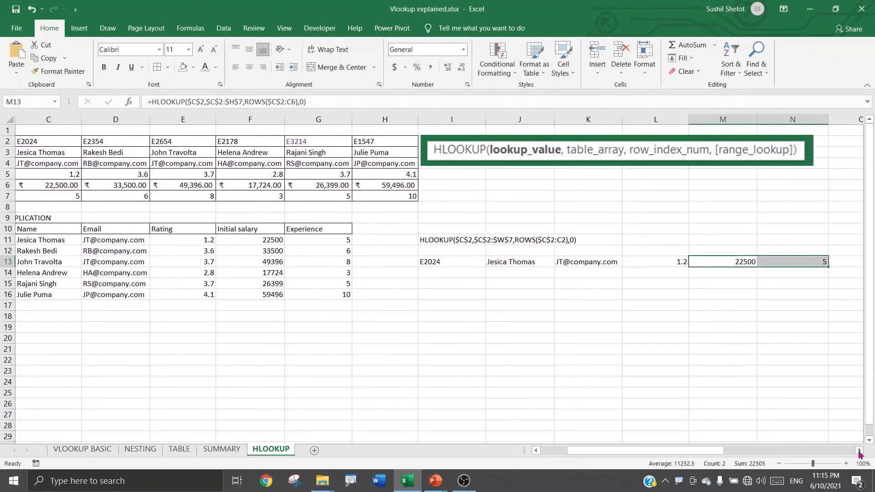
pyautogui.click(816, 260)
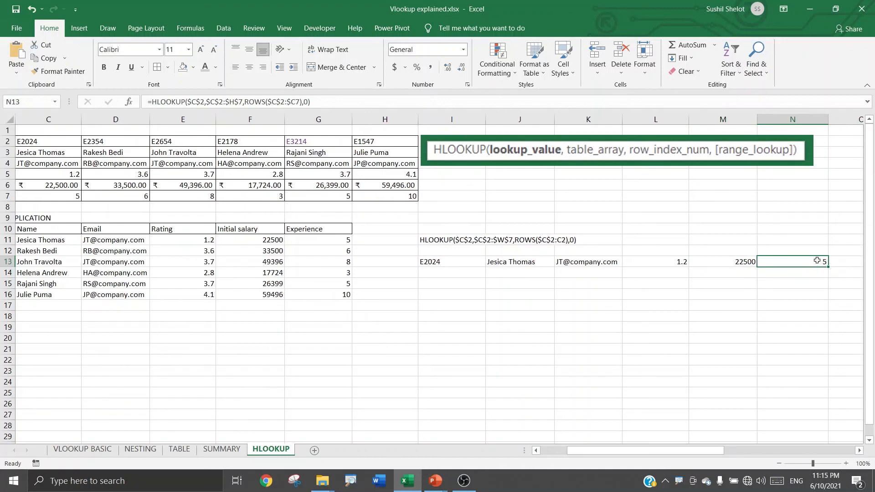
pyautogui.doubleClick(817, 260)
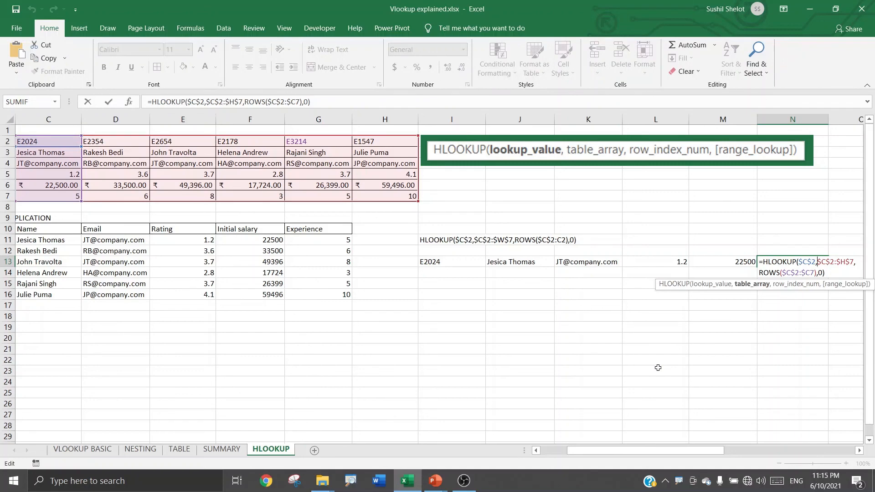
pyautogui.press('Return')
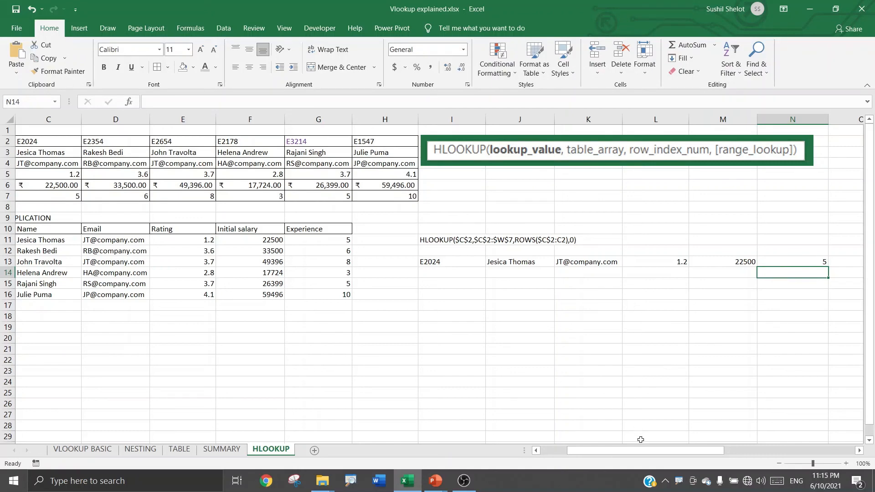
pyautogui.moveTo(663, 450); pyautogui.dragTo(637, 455)
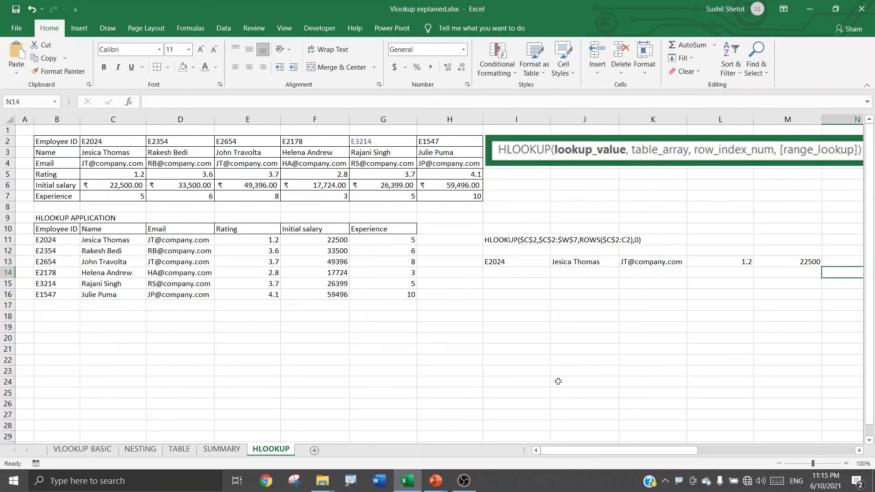
pyautogui.hscroll(3, 558, 381)
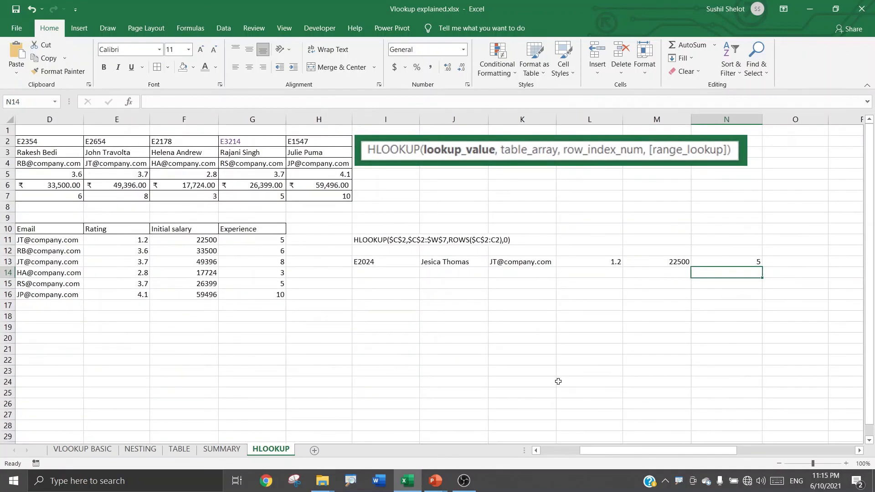
pyautogui.scroll(-3, 558, 381)
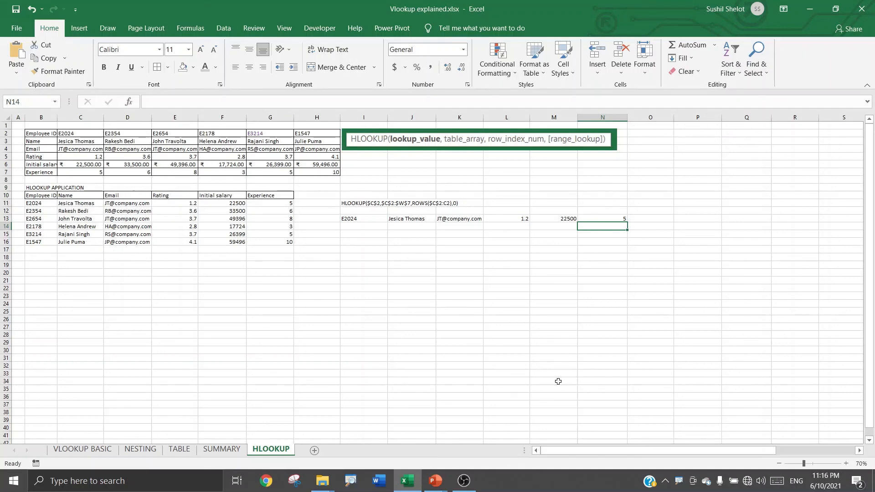
pyautogui.scroll(1, 558, 381)
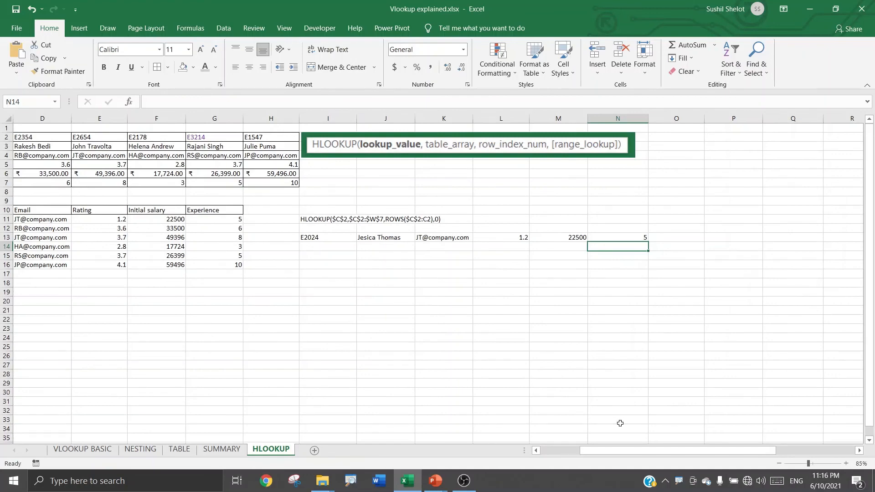
pyautogui.moveTo(636, 456); pyautogui.dragTo(543, 453)
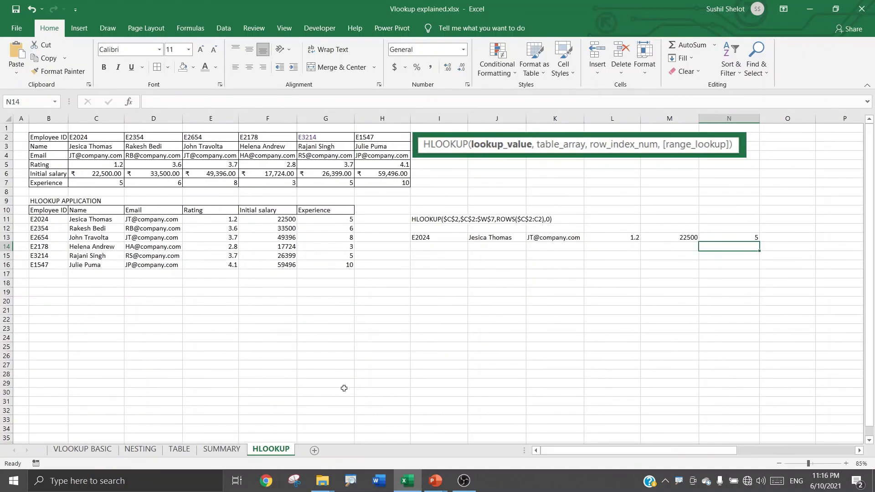
pyautogui.scroll(1, 333, 386)
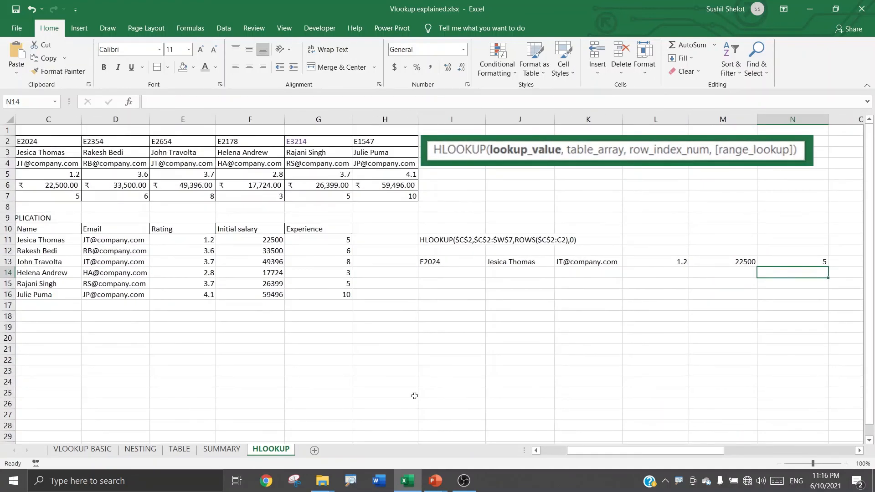
pyautogui.moveTo(587, 452); pyautogui.dragTo(549, 455)
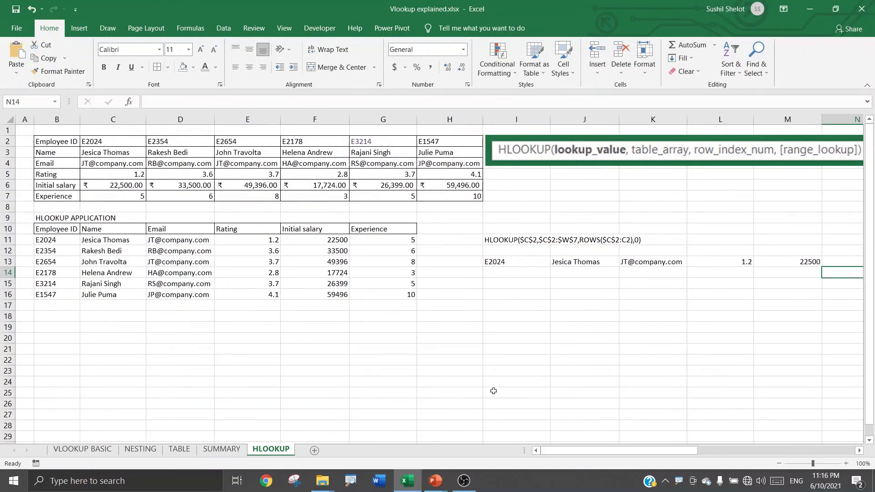